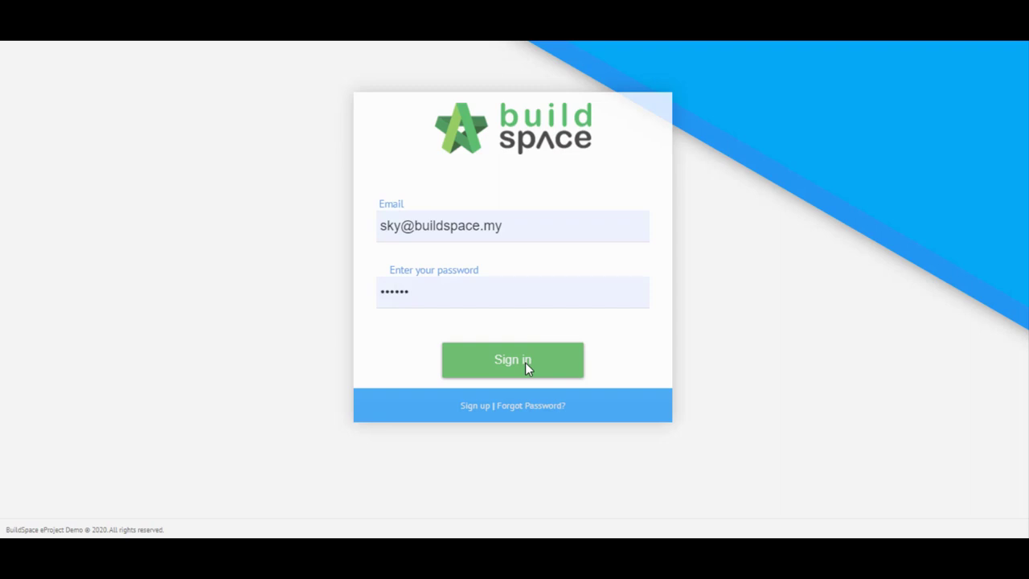
- Sign in and view the dashboard's tendering and post-contract to-do lists
{"action": "left_click", "coordinate": [526, 362]}
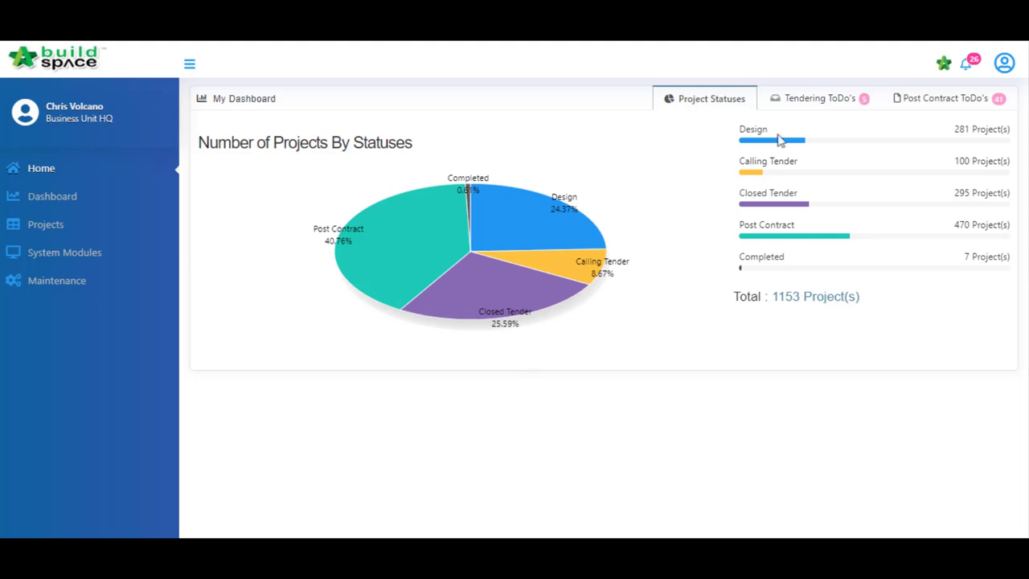
{"action": "left_click", "coordinate": [810, 112]}
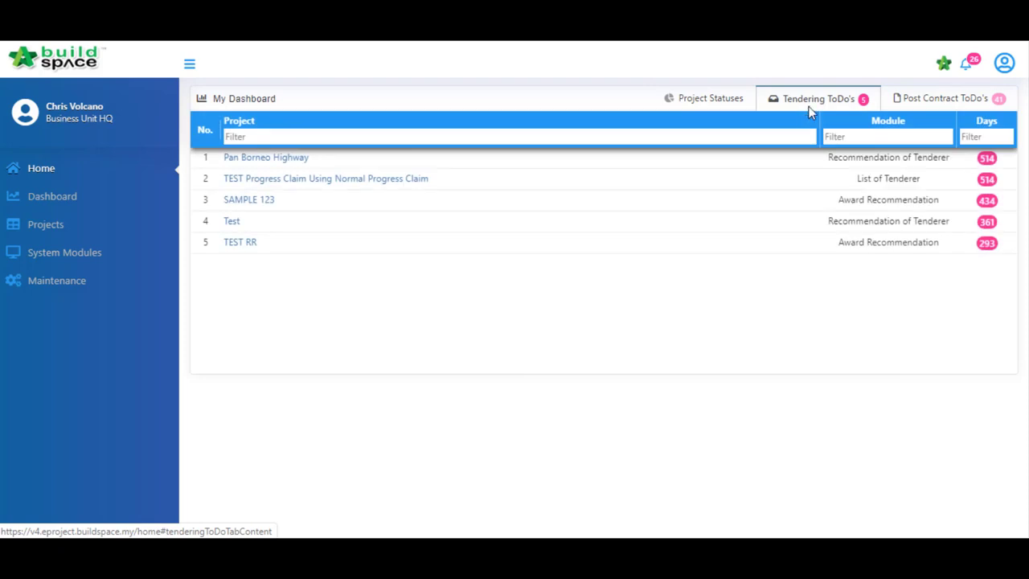
{"action": "left_click", "coordinate": [916, 102]}
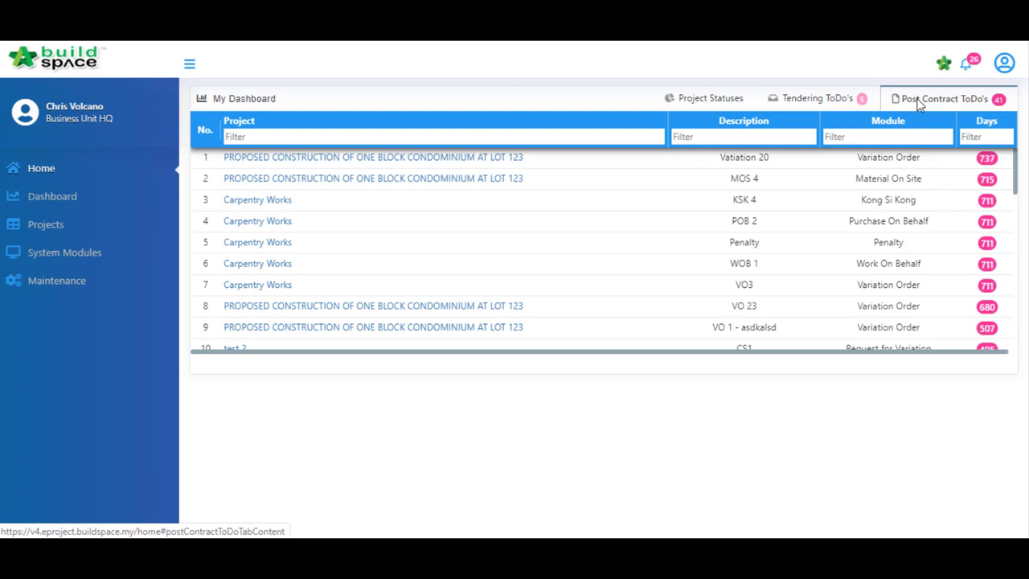
- Start a new project with contract type Standard, work category Building and subsidiary BUILDSPACE CITY SDN BHD
{"action": "left_click", "coordinate": [127, 235]}
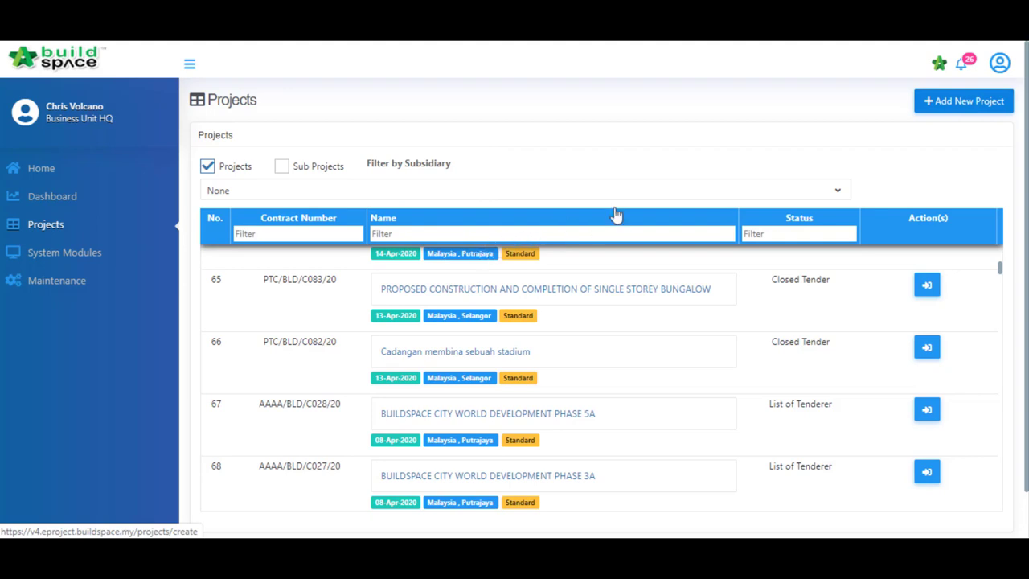
{"action": "left_click", "coordinate": [980, 110]}
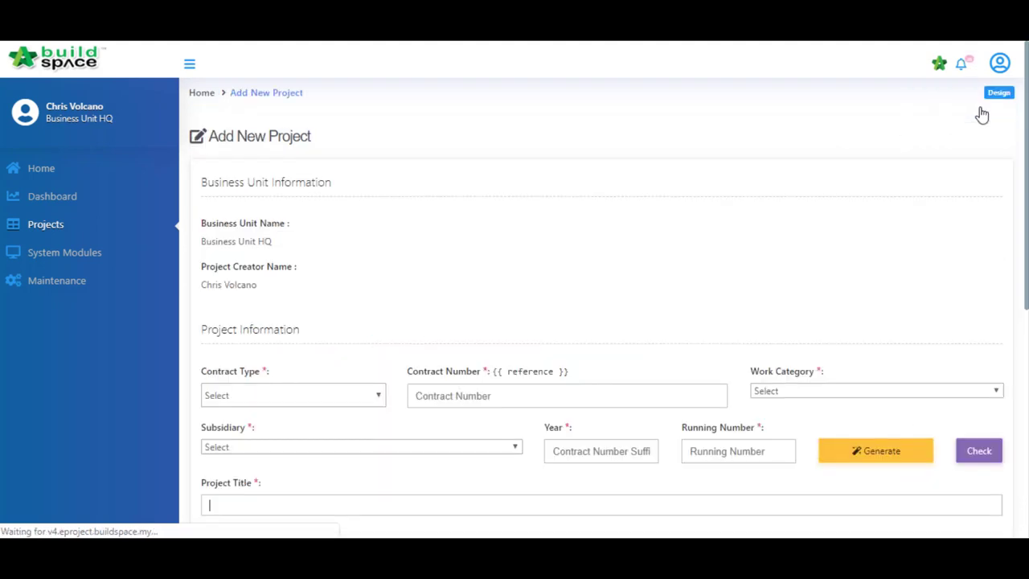
{"action": "left_click", "coordinate": [286, 394]}
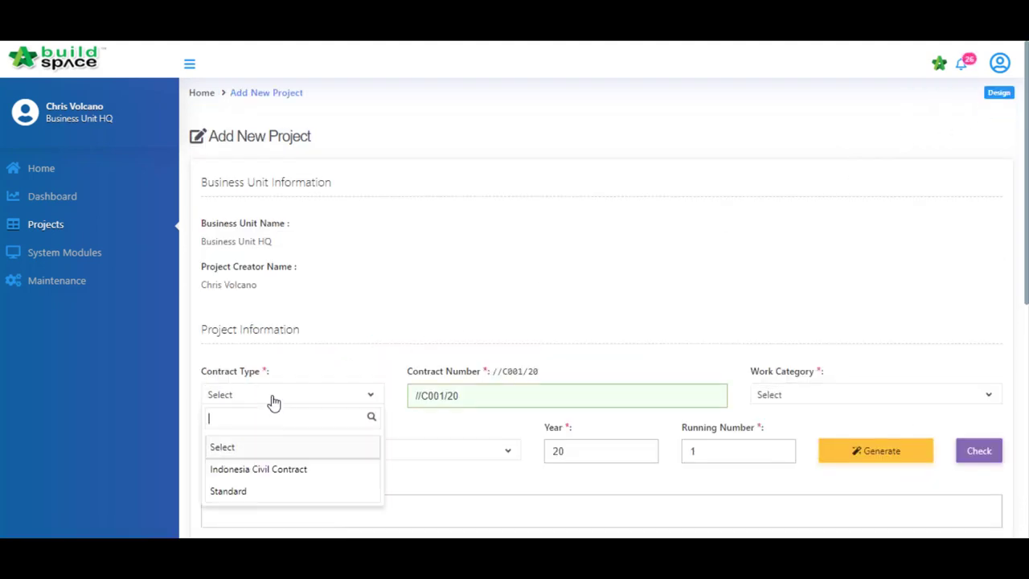
{"action": "left_click", "coordinate": [257, 494]}
{"action": "left_click", "coordinate": [765, 394]}
{"action": "left_click", "coordinate": [809, 269]}
{"action": "left_click", "coordinate": [292, 455]}
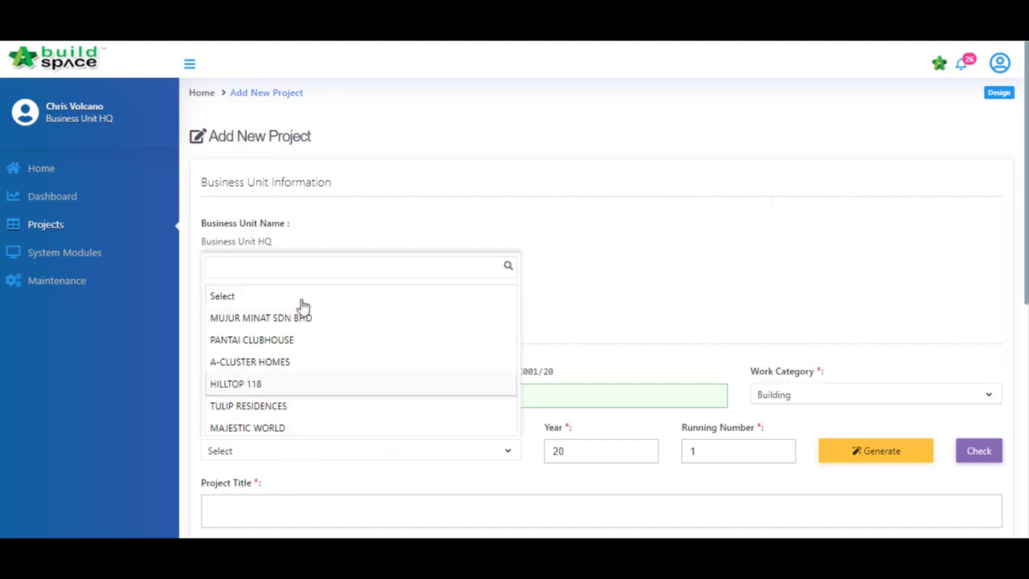
{"action": "type", "text": "Bu"}
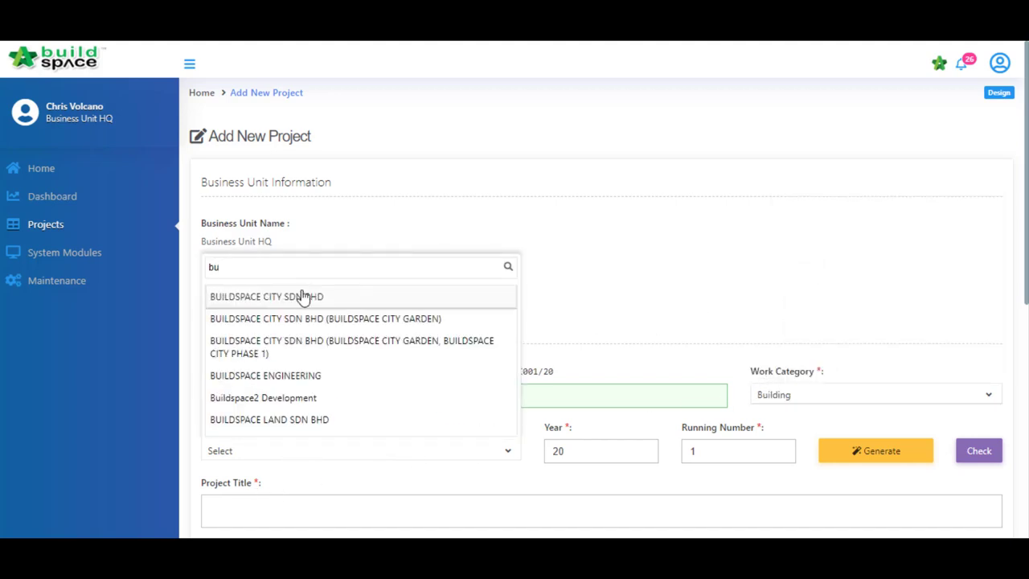
{"action": "left_click", "coordinate": [302, 297]}
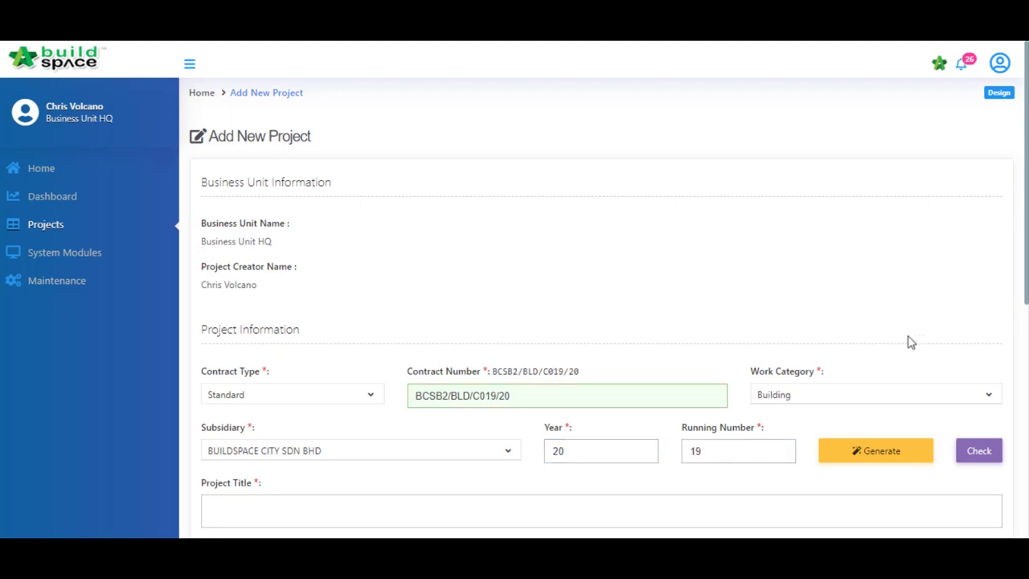
- Enter "Project CDE - 2020" as the project title and "KL" as the site address
{"action": "scroll", "coordinate": [1025, 293], "scroll_direction": "down", "scroll_amount": 3}
{"action": "left_click", "coordinate": [531, 264]}
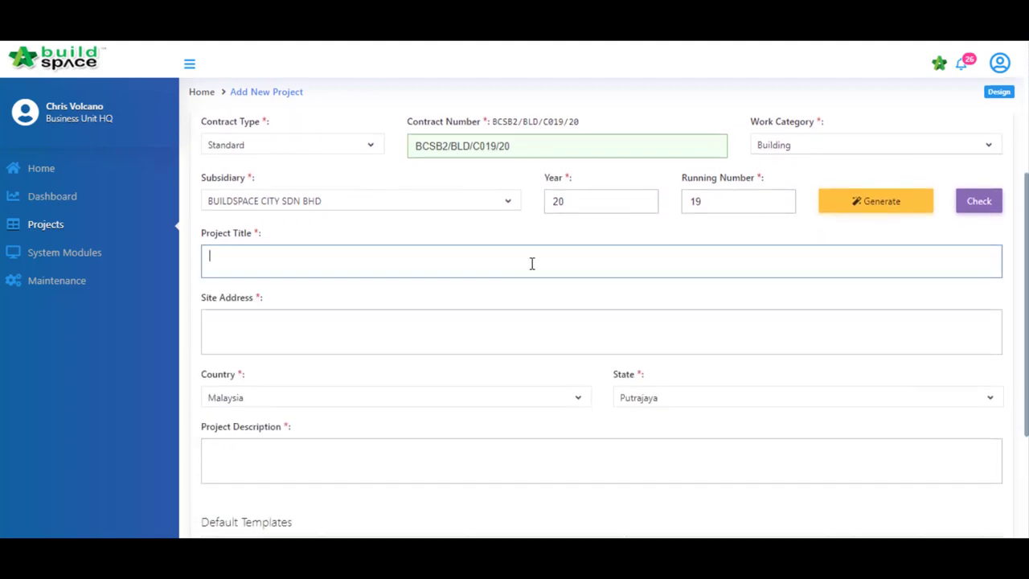
{"action": "type", "text": "Project CDE"}
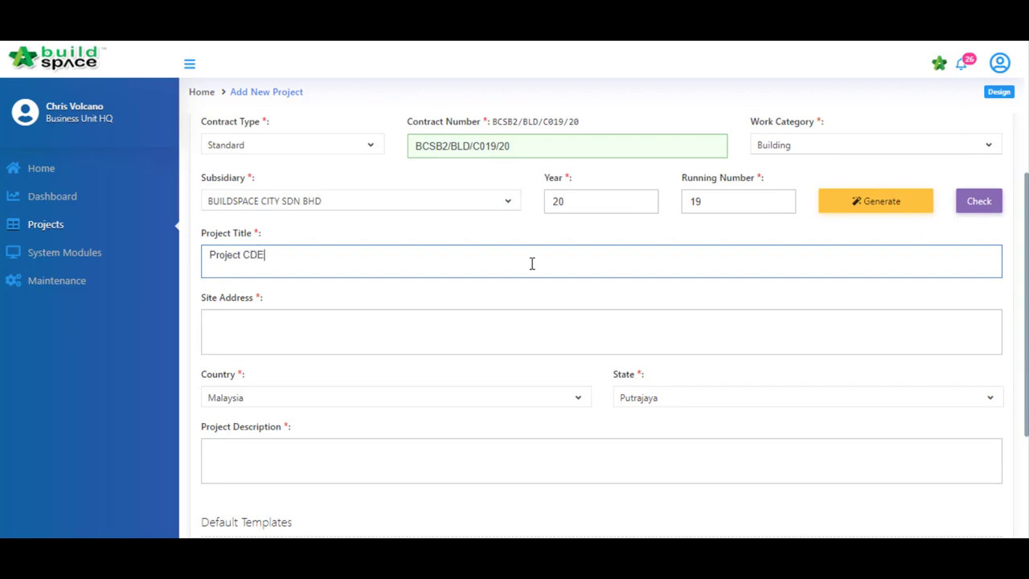
{"action": "type", "text": " - 2020"}
{"action": "left_click", "coordinate": [340, 320]}
{"action": "type", "text": "KL"}
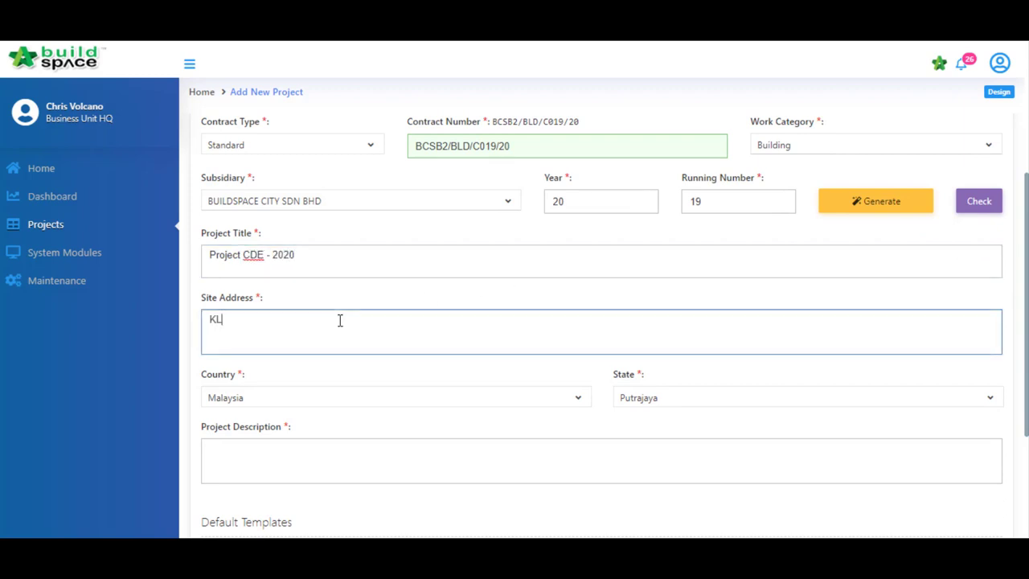
- Set the state to Kuala Lumpur, describe the project as "Mixed Development" and save it
{"action": "left_click", "coordinate": [651, 399]}
{"action": "left_click", "coordinate": [665, 313]}
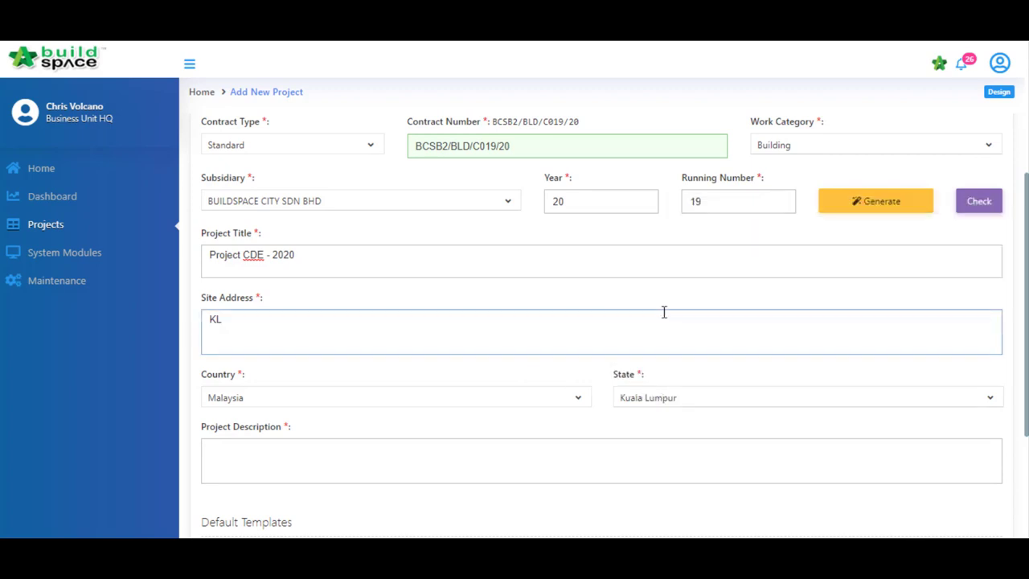
{"action": "left_click", "coordinate": [379, 455]}
{"action": "type", "text": "Mixed Development"}
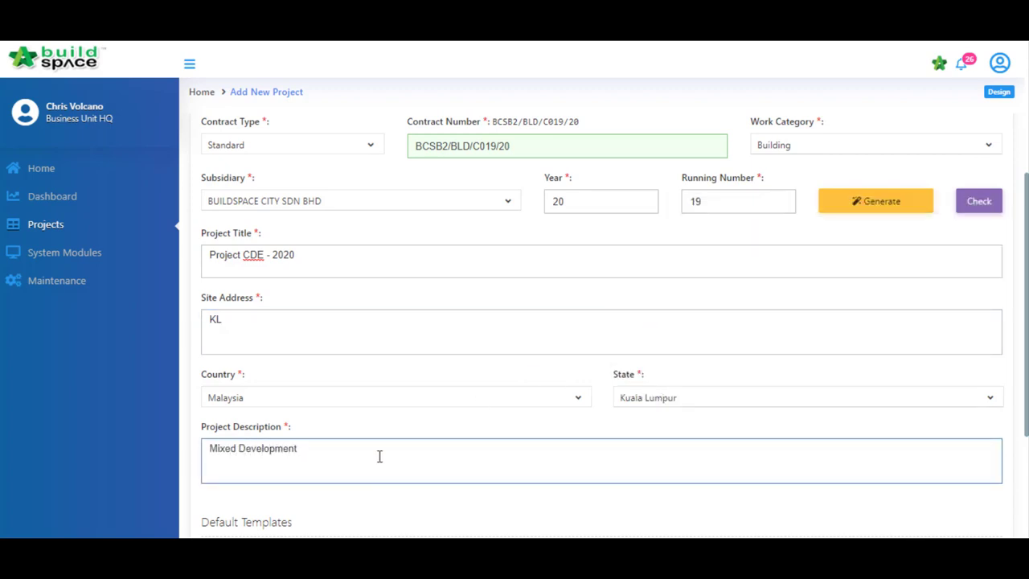
{"action": "scroll", "coordinate": [379, 456], "scroll_direction": "down", "scroll_amount": 2}
{"action": "scroll", "coordinate": [381, 464], "scroll_direction": "down", "scroll_amount": 1}
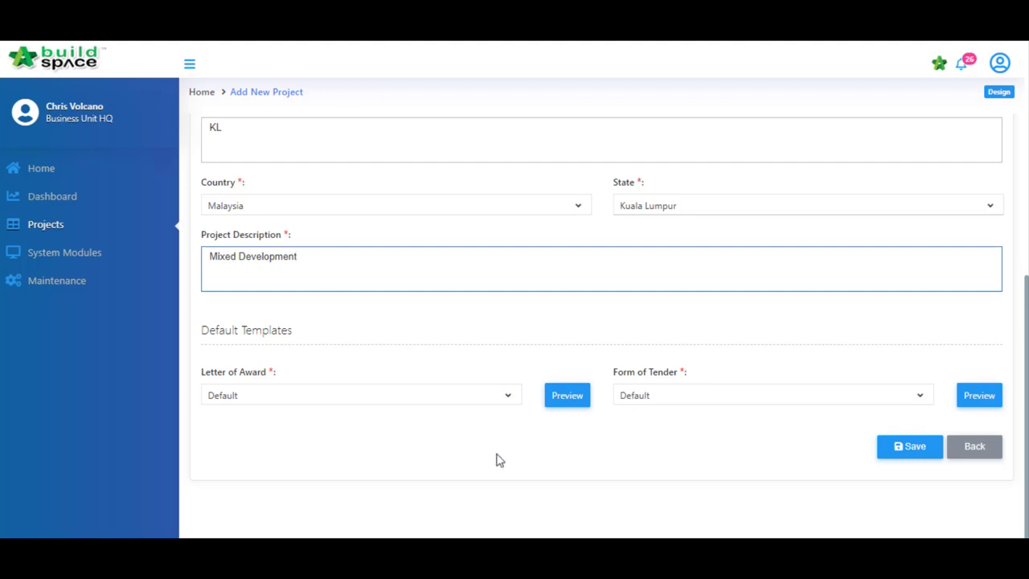
{"action": "left_click", "coordinate": [909, 447]}
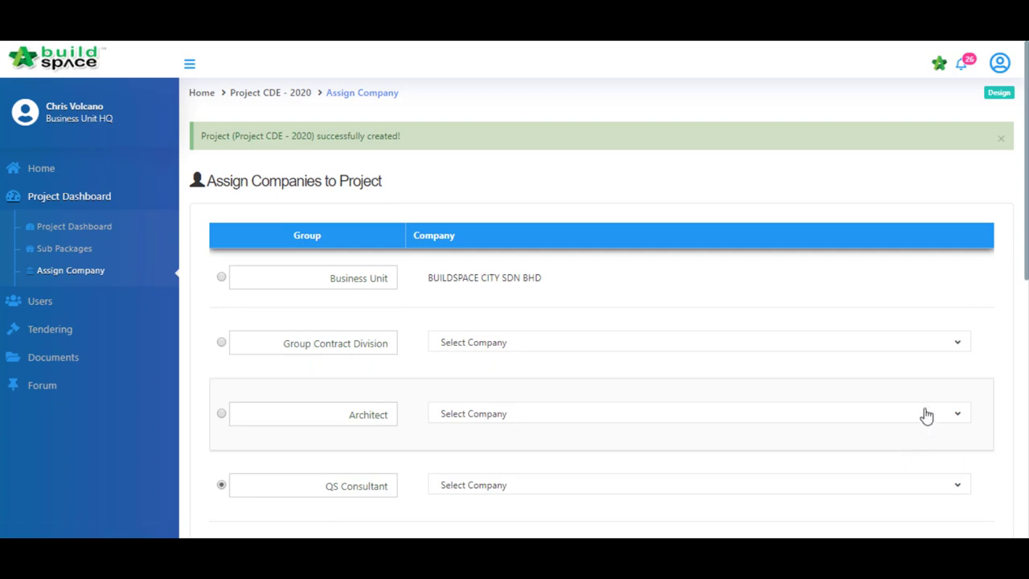
- Assign Architect 1 Sdn Bhd as the Architect and QS Consultant 1 Sdn Bhd as the QS Consultant
{"action": "scroll", "coordinate": [1014, 249], "scroll_direction": "down", "scroll_amount": 1}
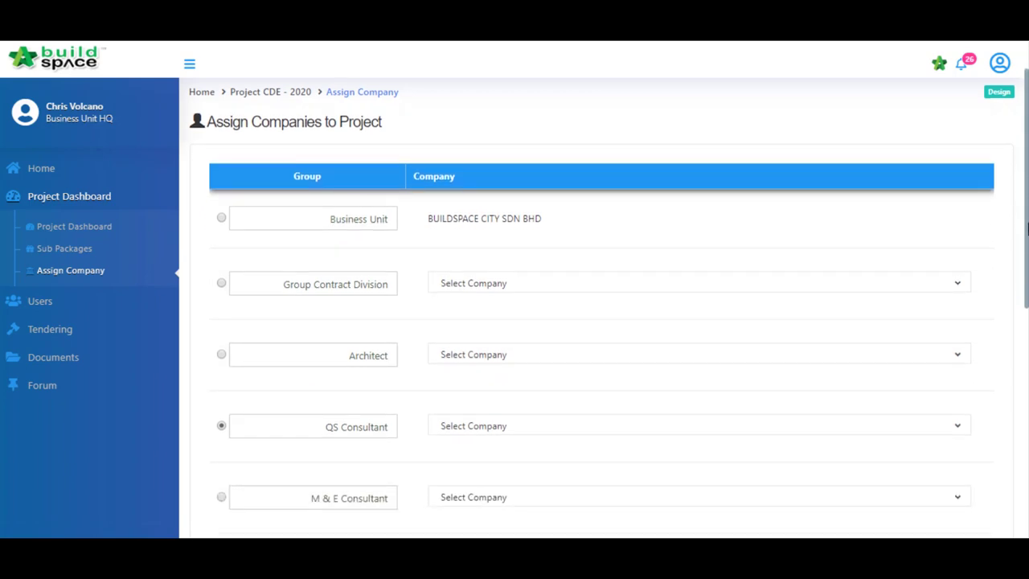
{"action": "left_click", "coordinate": [508, 354]}
{"action": "type", "text": "ar"}
{"action": "left_click", "coordinate": [519, 332]}
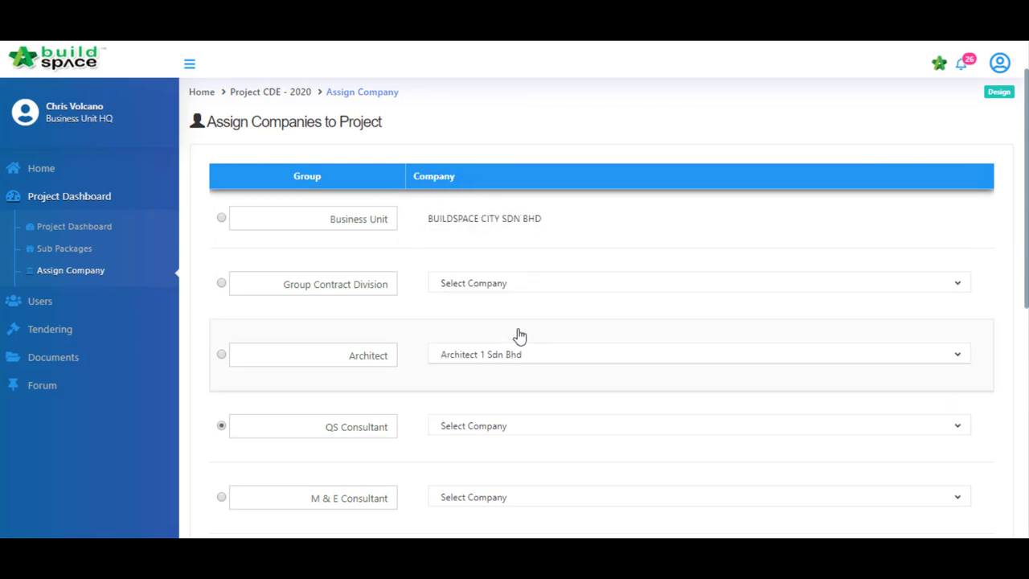
{"action": "left_click", "coordinate": [498, 434]}
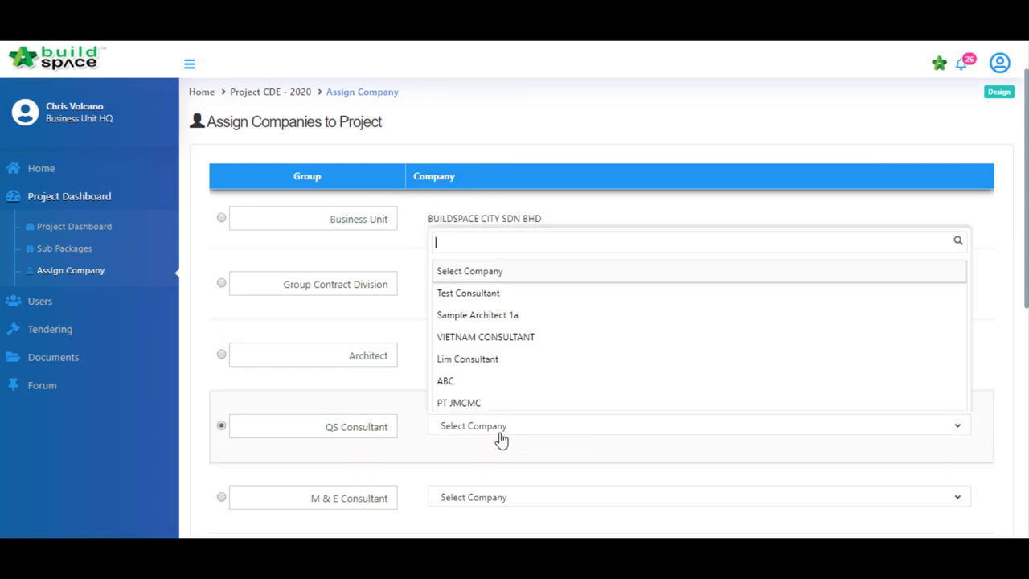
{"action": "type", "text": "qs"}
{"action": "left_click", "coordinate": [511, 402]}
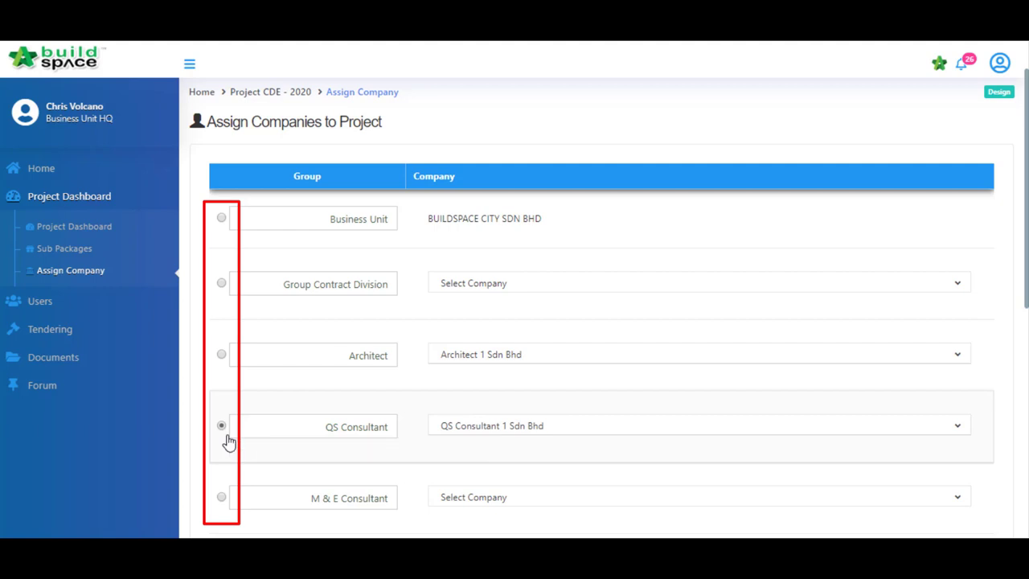
- Select Business Unit as the designated group instead of QS Consultant and save the company assignments
{"action": "left_click", "coordinate": [221, 220]}
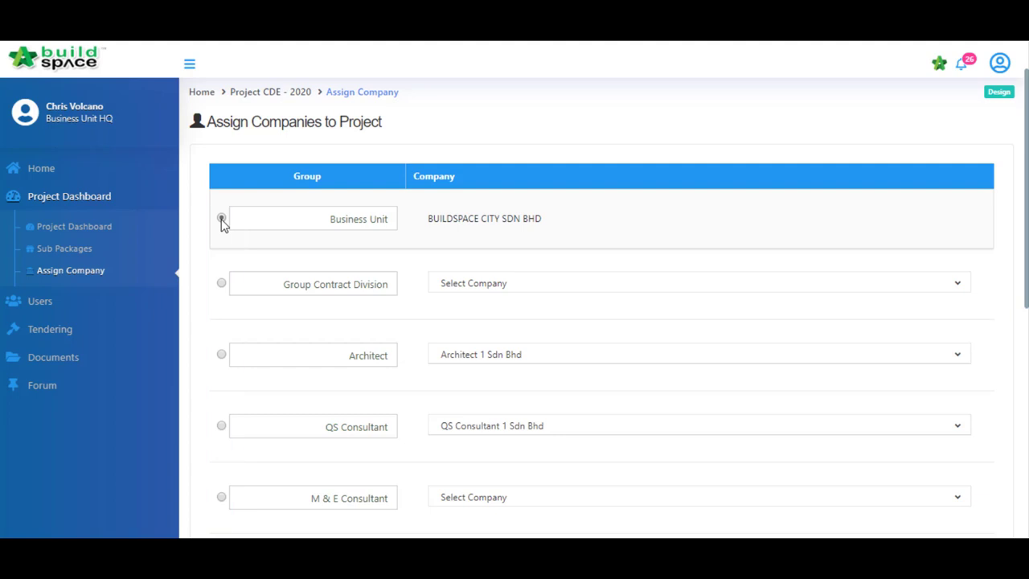
{"action": "left_click", "coordinate": [221, 219]}
{"action": "left_click_drag", "start_coordinate": [1026, 184], "coordinate": [1026, 422]}
{"action": "left_click", "coordinate": [814, 464]}
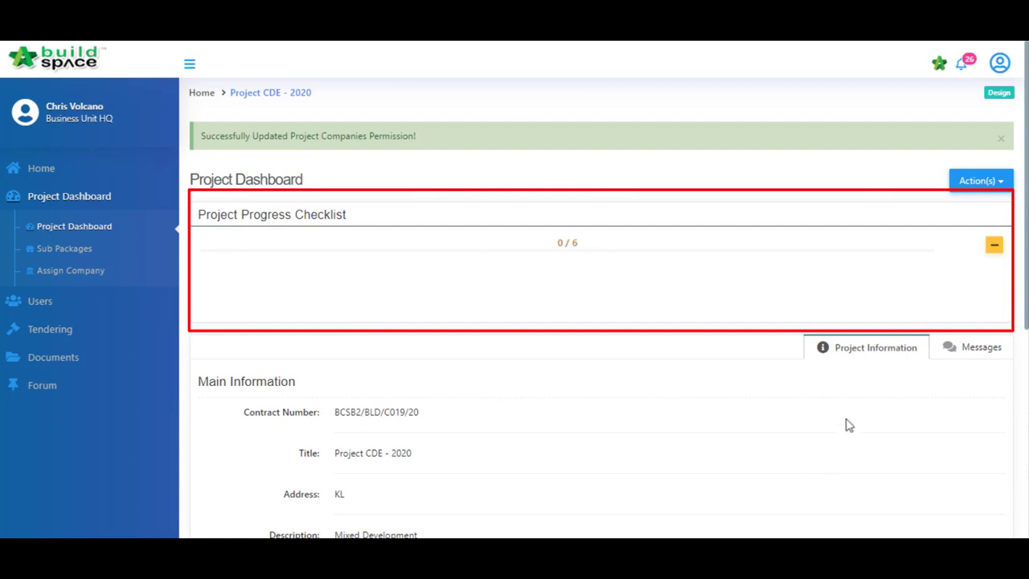
- Expand the project progress checklist to review its items, and open the project in Buildspace Pro
{"action": "left_click", "coordinate": [994, 246]}
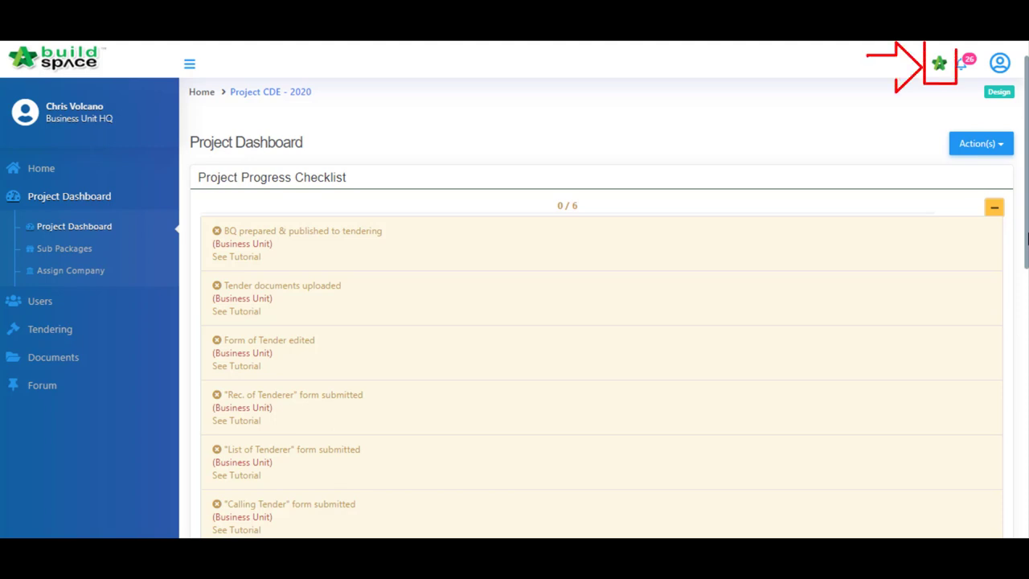
{"action": "scroll", "coordinate": [1026, 235], "scroll_direction": "down", "scroll_amount": 1}
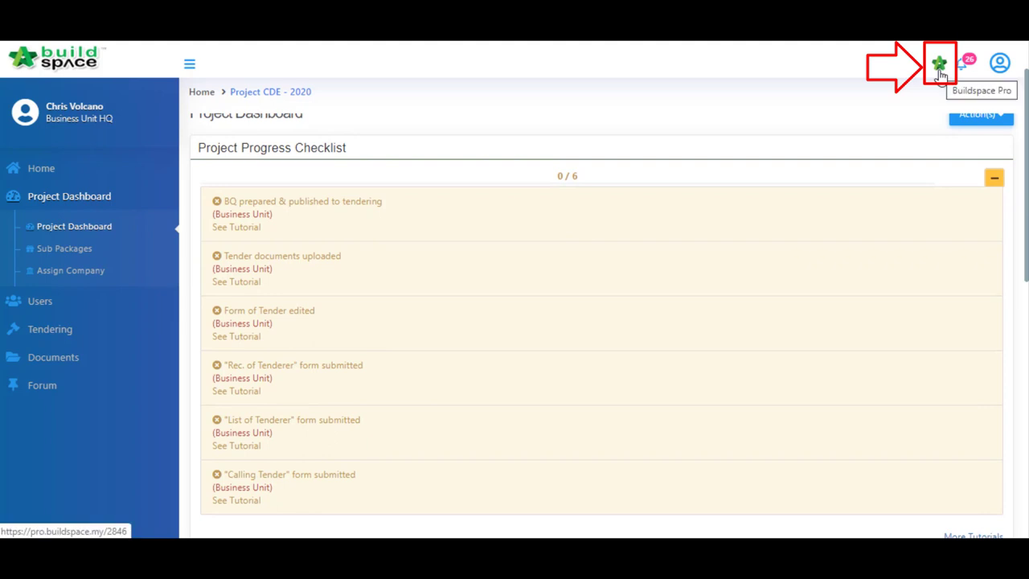
{"action": "left_click", "coordinate": [940, 73]}
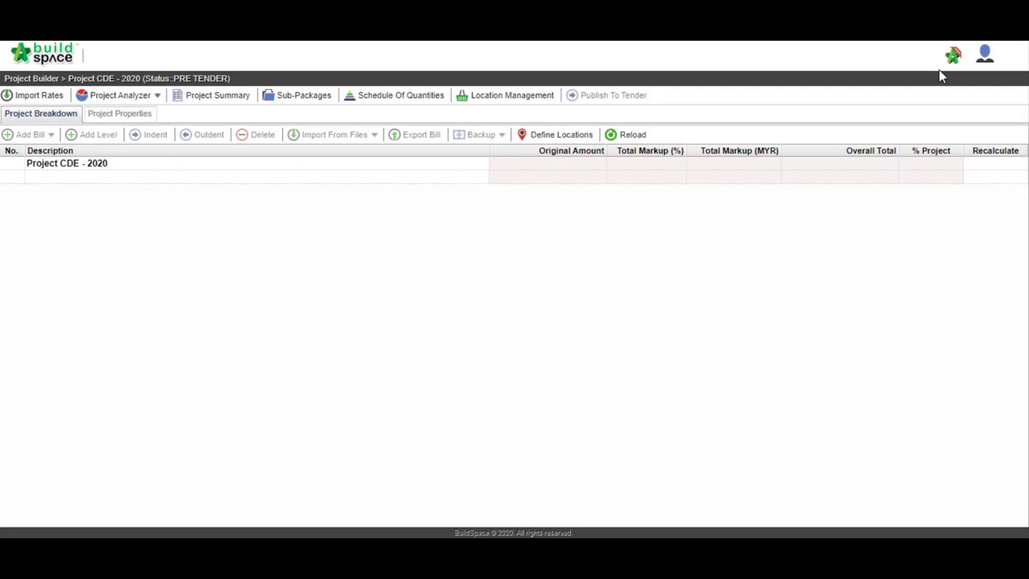
- Add a Standard bill named "Bill No 1" under Project CDE - 2020
{"action": "left_click", "coordinate": [141, 167]}
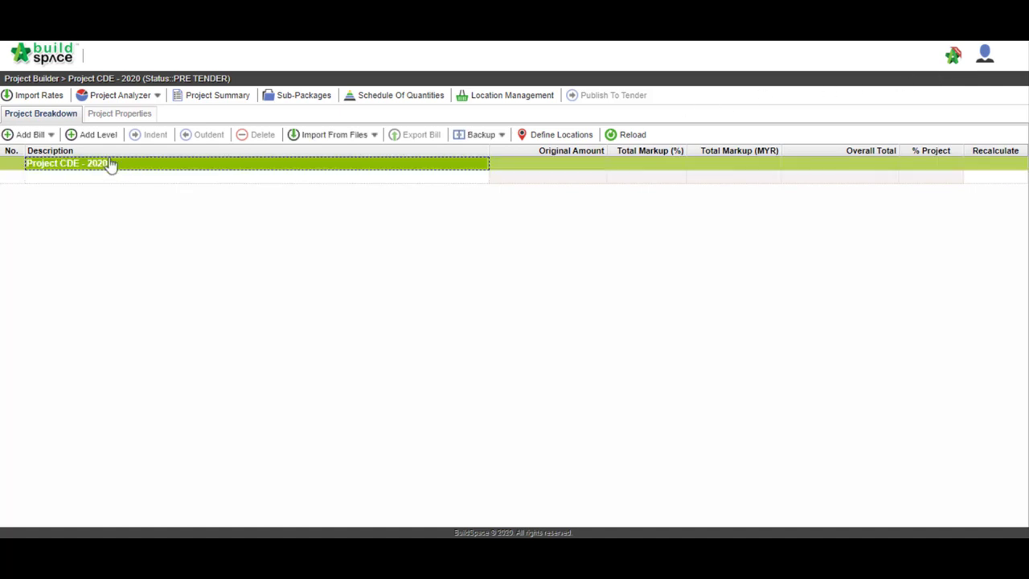
{"action": "left_click", "coordinate": [29, 135]}
{"action": "left_click", "coordinate": [38, 152]}
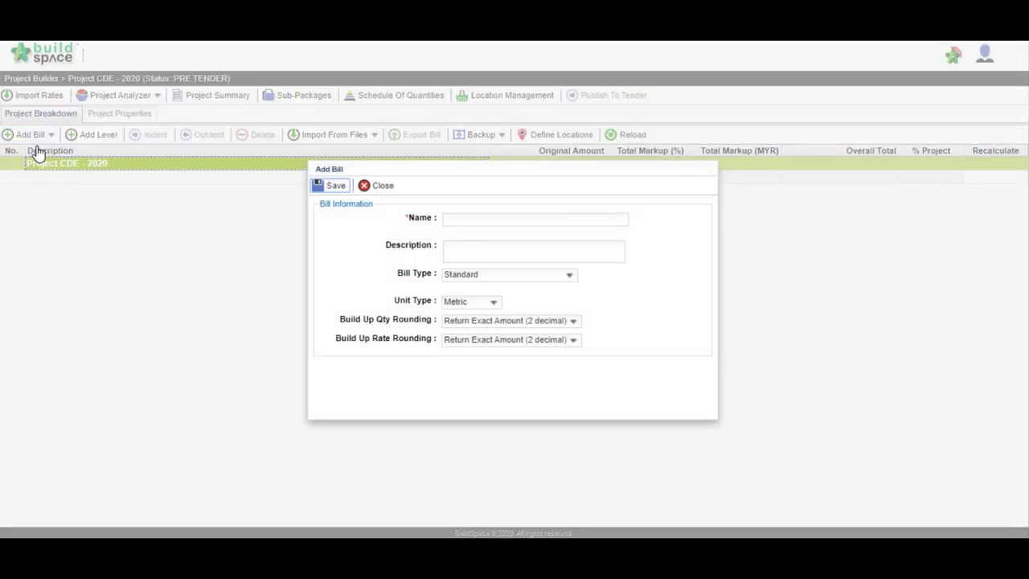
{"action": "left_click", "coordinate": [512, 216]}
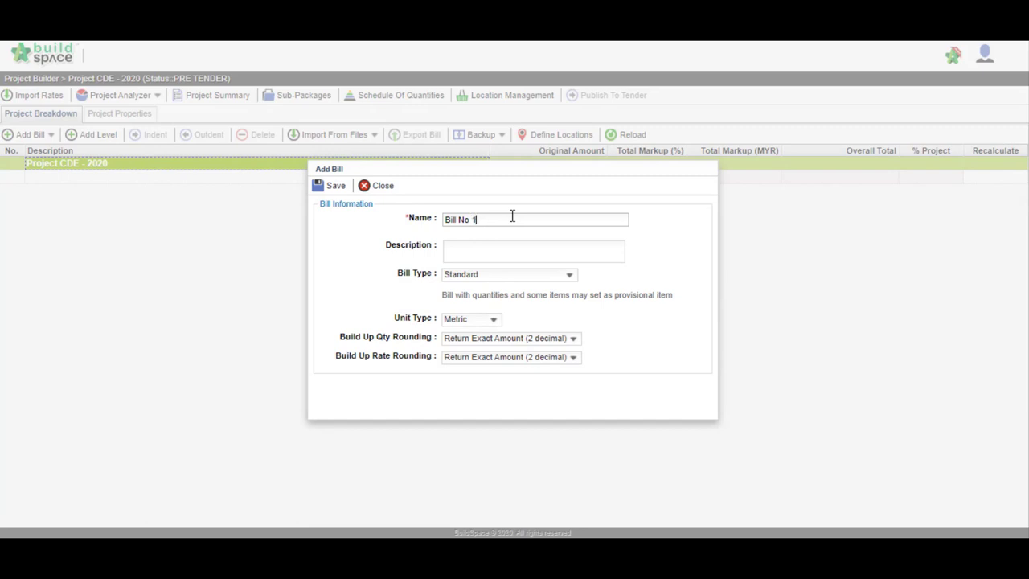
{"action": "left_click", "coordinate": [330, 185]}
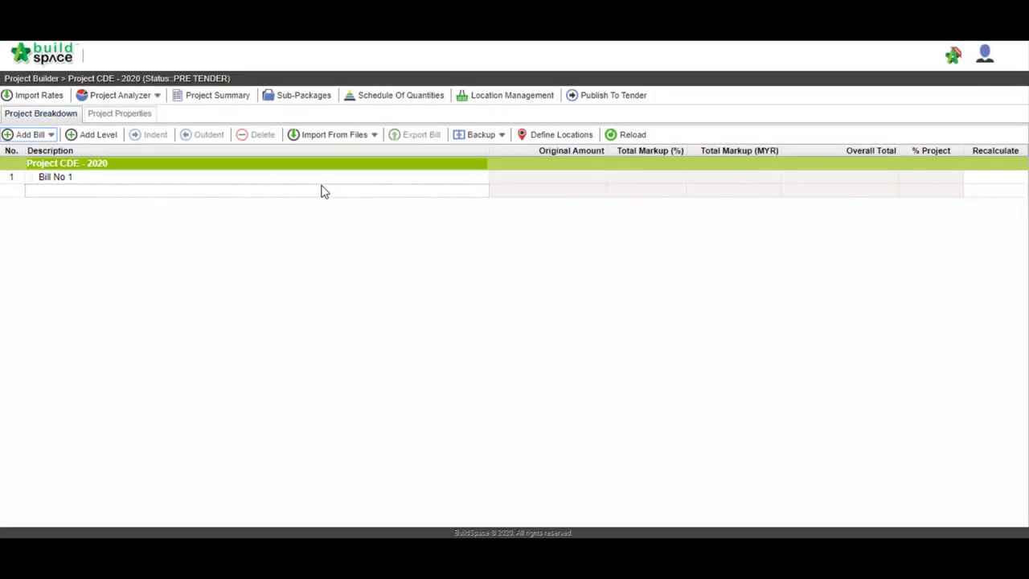
- Import the library elements WORK BELOW LOWEST FLOOR FINISH, FRAME, UPPER FLOOR, ROOF and STAIRS, RAMPS AND STAIRCASE FINISHES into Bill No 1
{"action": "double_click", "coordinate": [174, 180]}
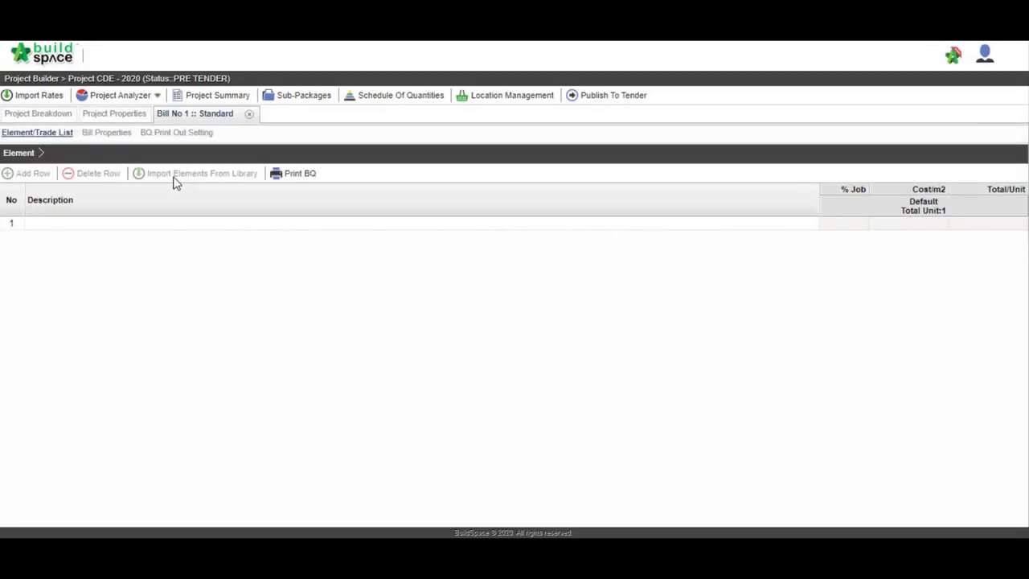
{"action": "left_click", "coordinate": [116, 225]}
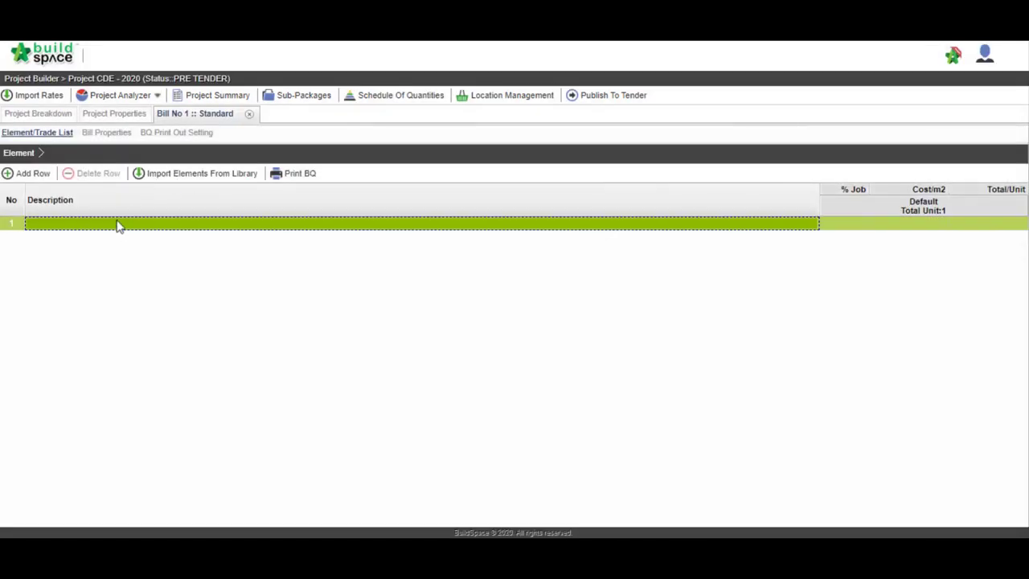
{"action": "left_click", "coordinate": [166, 178]}
{"action": "double_click", "coordinate": [169, 168]}
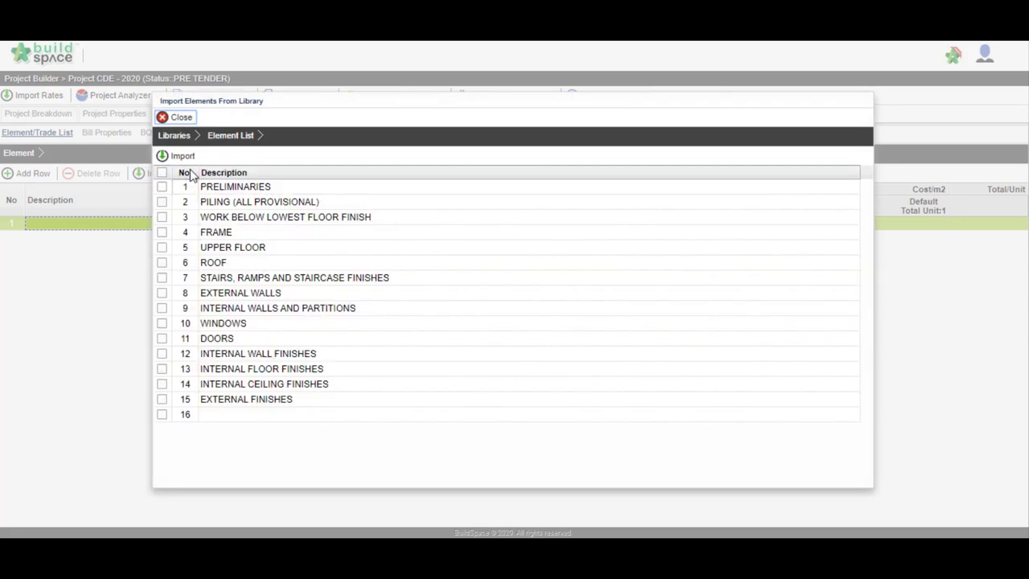
{"action": "left_click", "coordinate": [162, 217]}
{"action": "left_click", "coordinate": [162, 232]}
{"action": "left_click", "coordinate": [162, 248]}
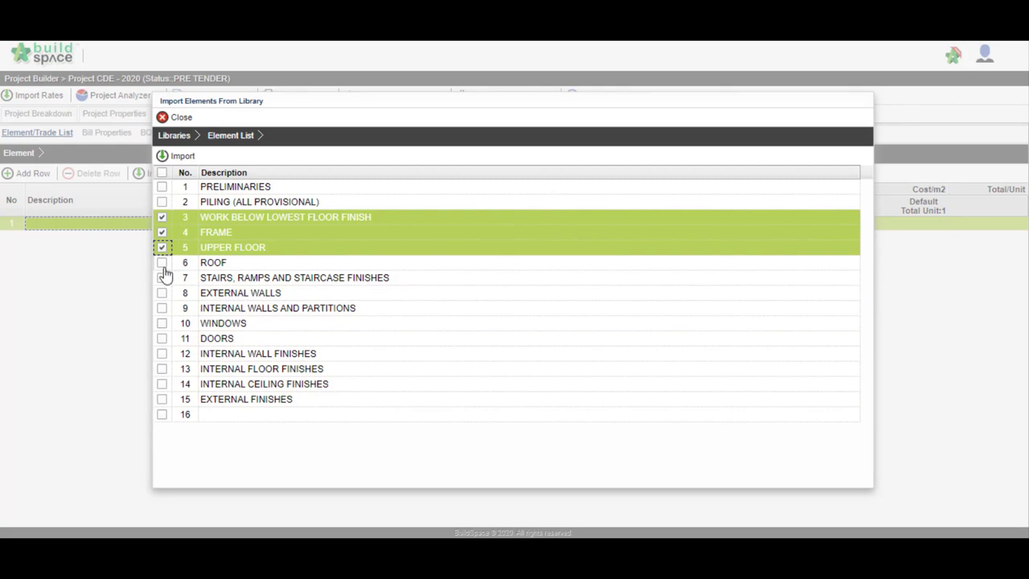
{"action": "left_click", "coordinate": [161, 263]}
{"action": "left_click", "coordinate": [162, 277]}
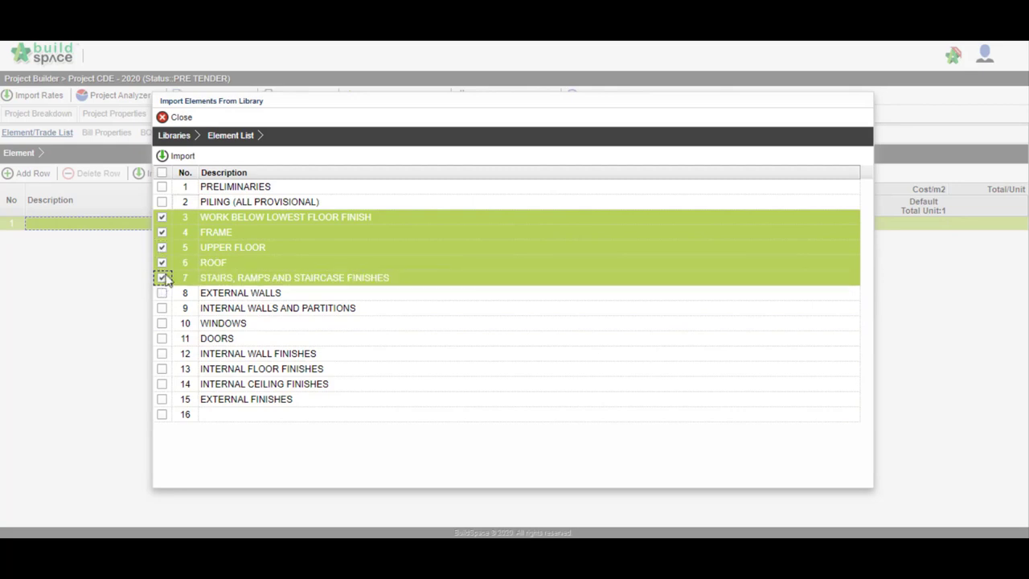
{"action": "left_click", "coordinate": [182, 156]}
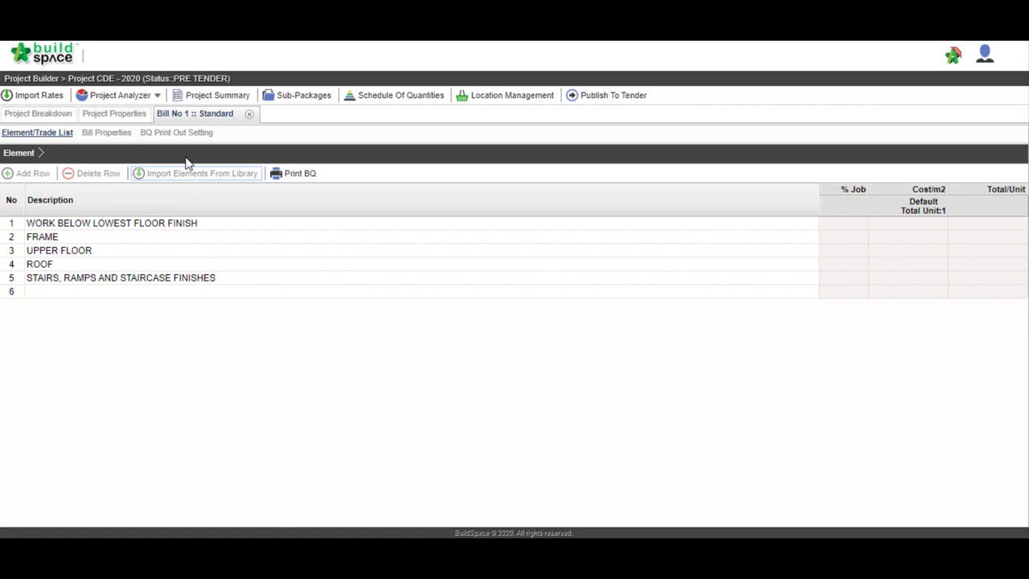
- Import the Grade 15 plain in-situ concrete heading, "In ramp" and its first four items from SMM2 CONCRETE WORK without rates into WORK BELOW LOWEST FLOOR FINISH
{"action": "double_click", "coordinate": [136, 225]}
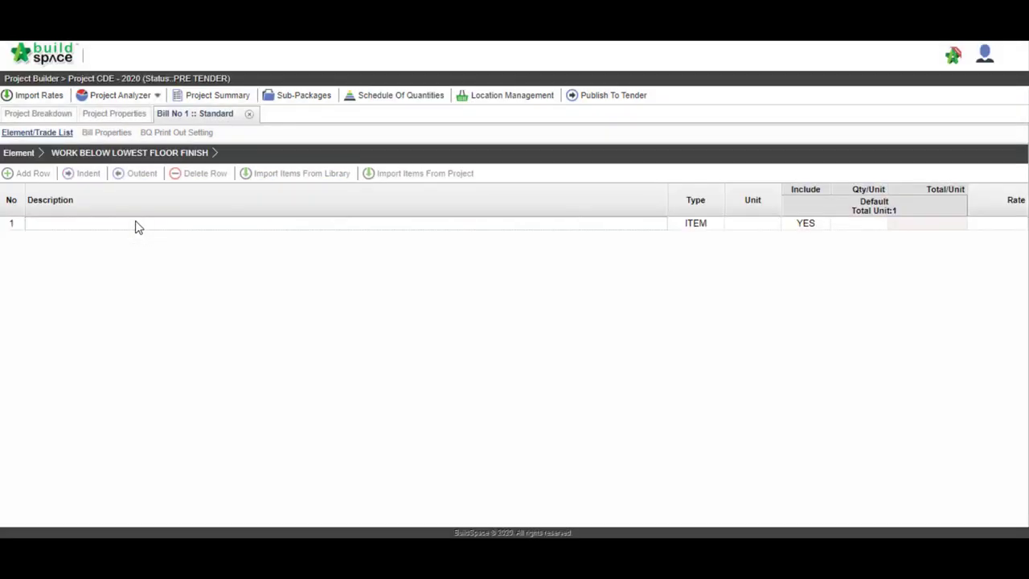
{"action": "left_click", "coordinate": [137, 225]}
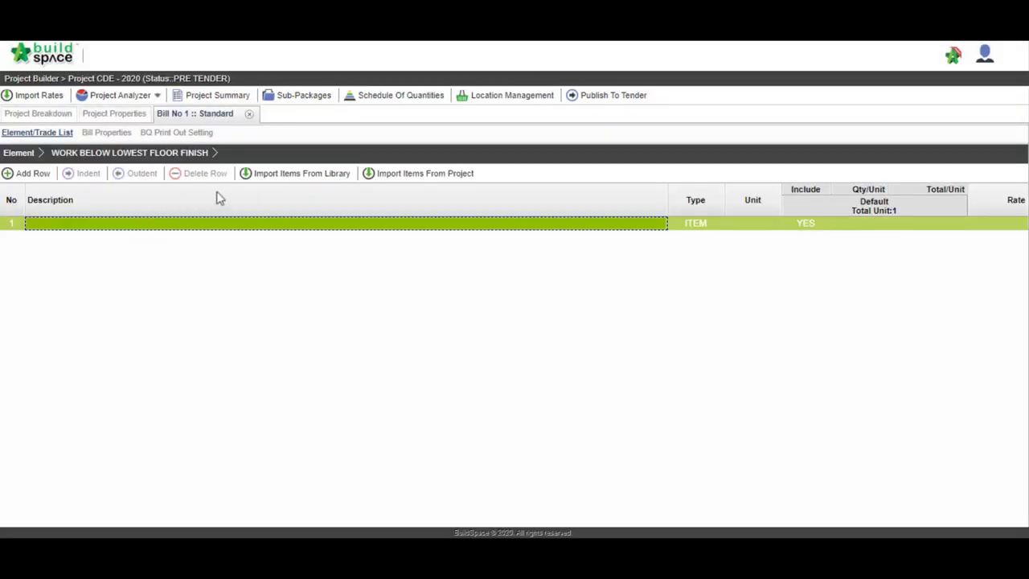
{"action": "left_click", "coordinate": [263, 175]}
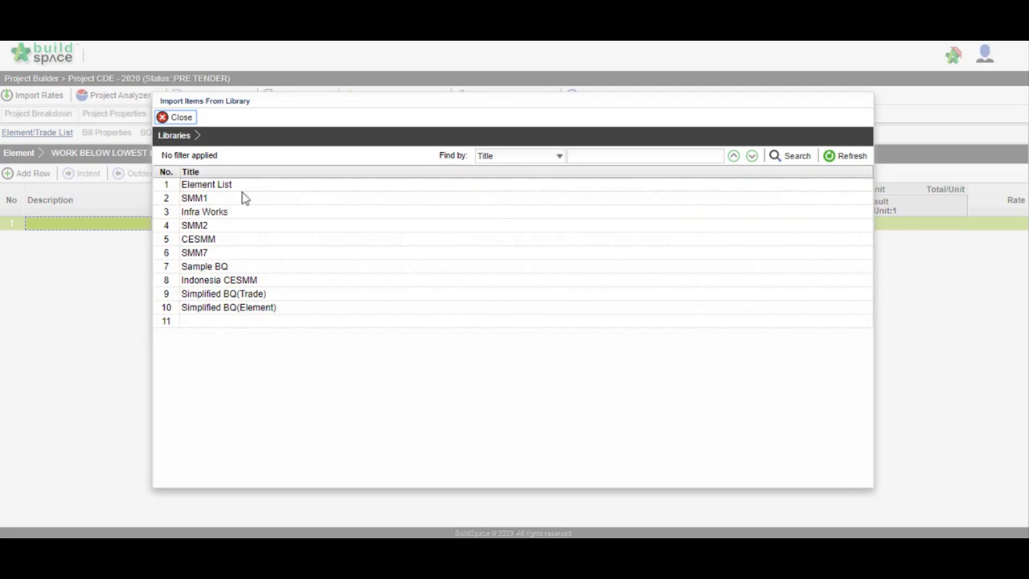
{"action": "double_click", "coordinate": [200, 227]}
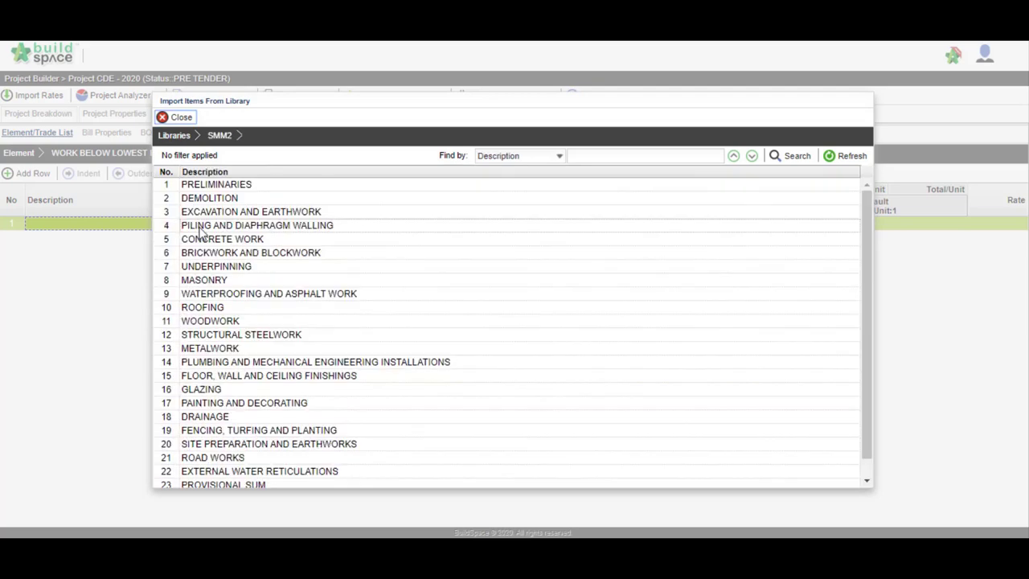
{"action": "double_click", "coordinate": [202, 240]}
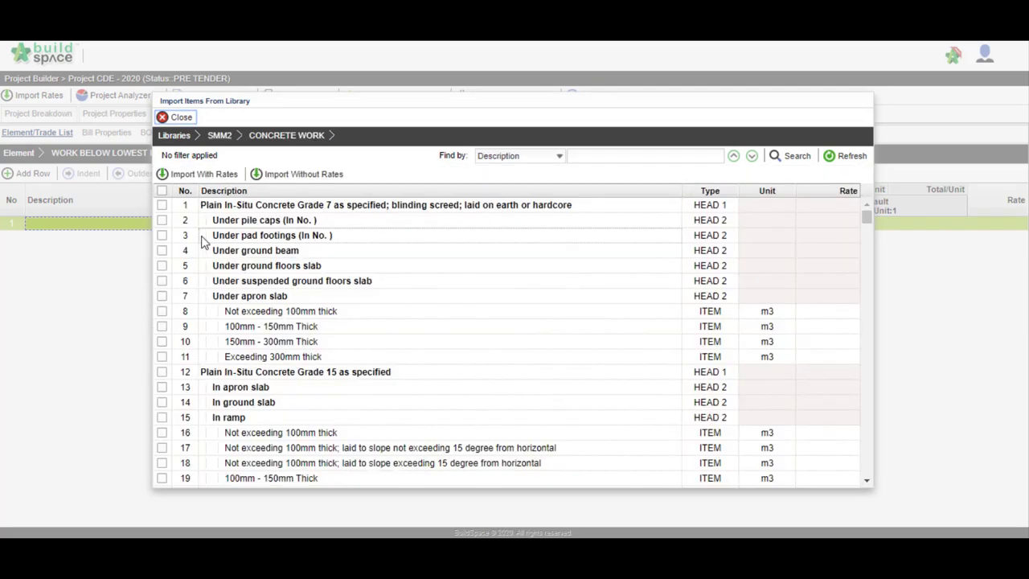
{"action": "left_click", "coordinate": [162, 372]}
{"action": "left_click", "coordinate": [162, 418]}
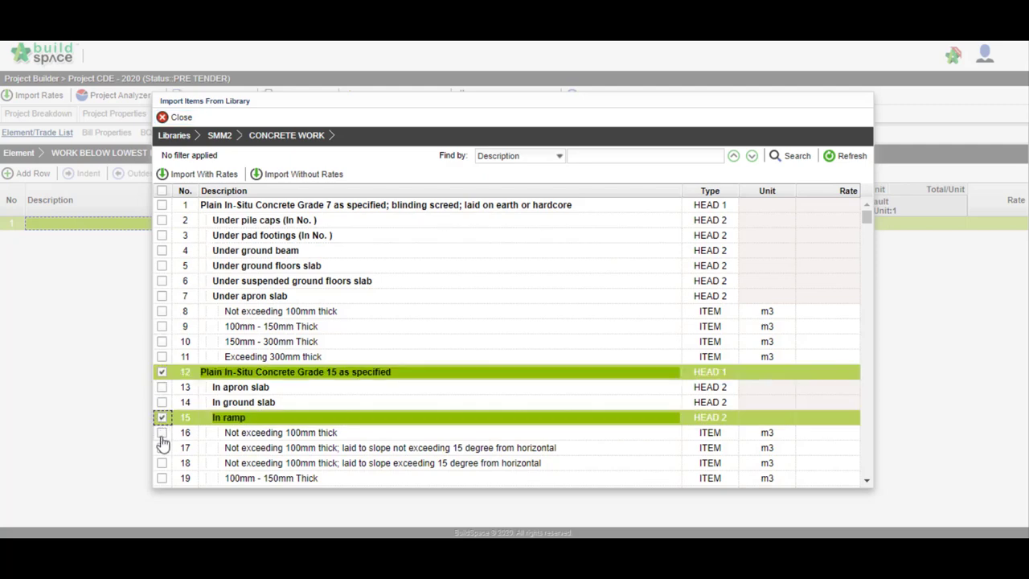
{"action": "left_click", "coordinate": [162, 433]}
{"action": "left_click", "coordinate": [162, 448]}
{"action": "left_click", "coordinate": [161, 463]}
{"action": "left_click", "coordinate": [162, 478]}
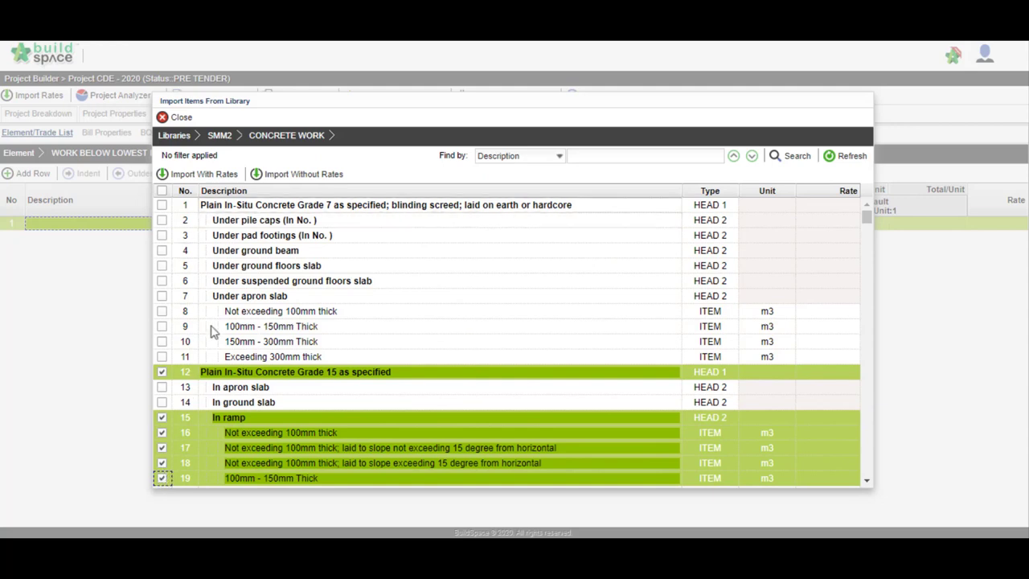
{"action": "left_click", "coordinate": [259, 177]}
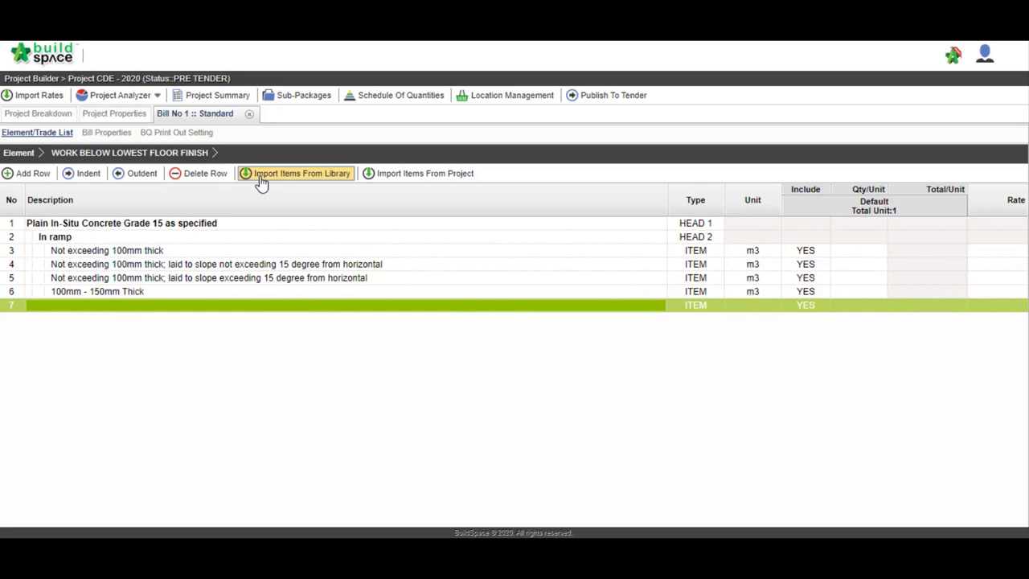
- Set the quantities per unit of the four ramp concrete items to 35, 25, 28 and 17, in listed order
{"action": "left_click", "coordinate": [857, 252]}
{"action": "left_click", "coordinate": [855, 259]}
{"action": "type", "text": "35"}
{"action": "key", "text": "Return"}
{"action": "type", "text": "25"}
{"action": "key", "text": "Return"}
{"action": "type", "text": "28"}
{"action": "key", "text": "Return"}
{"action": "type", "text": "17"}
{"action": "key", "text": "Return"}
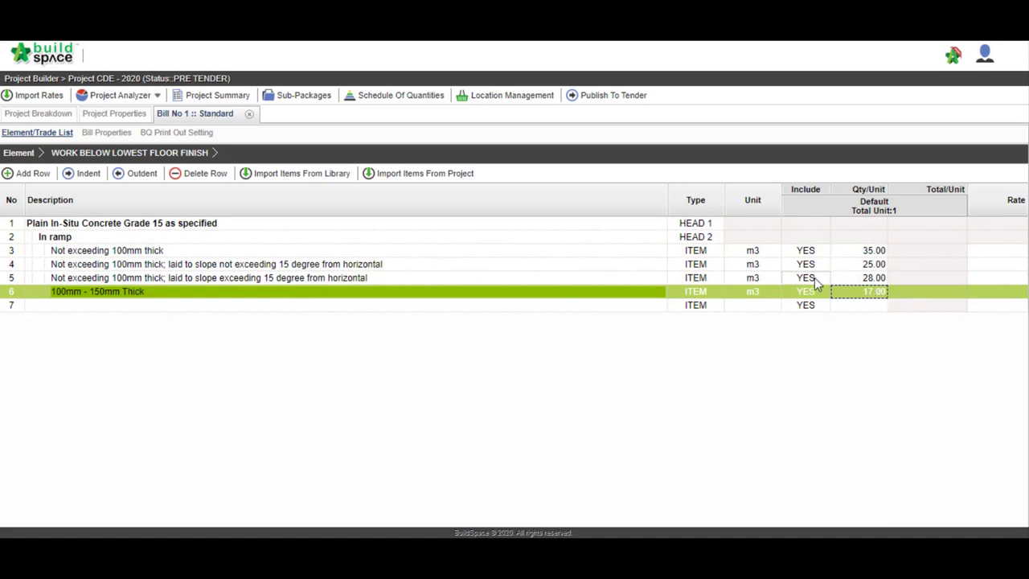
- Close Bill No 1, publish the project to tender, and expand the progress checklist on its dashboard
{"action": "left_click", "coordinate": [250, 114]}
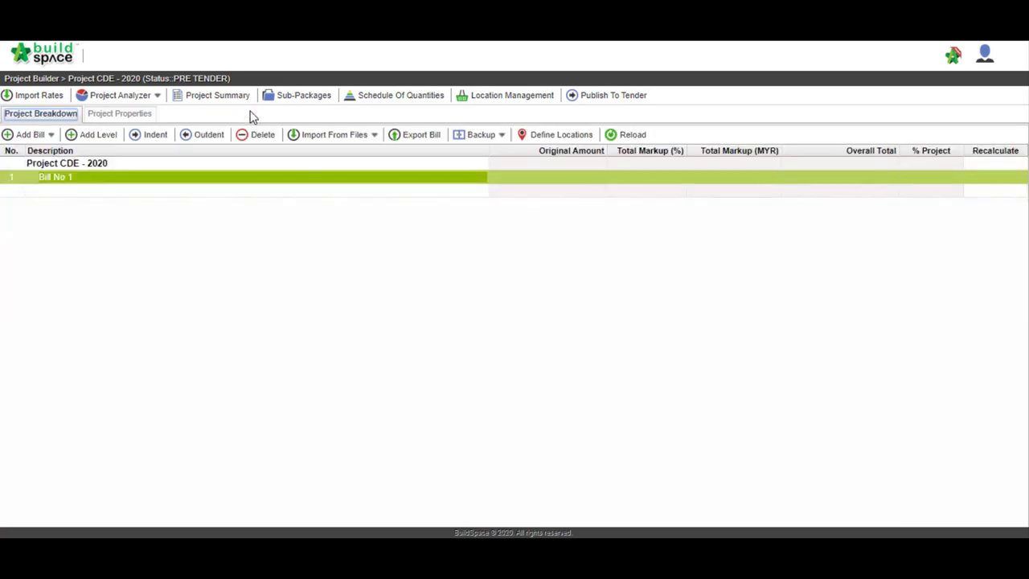
{"action": "left_click", "coordinate": [609, 99]}
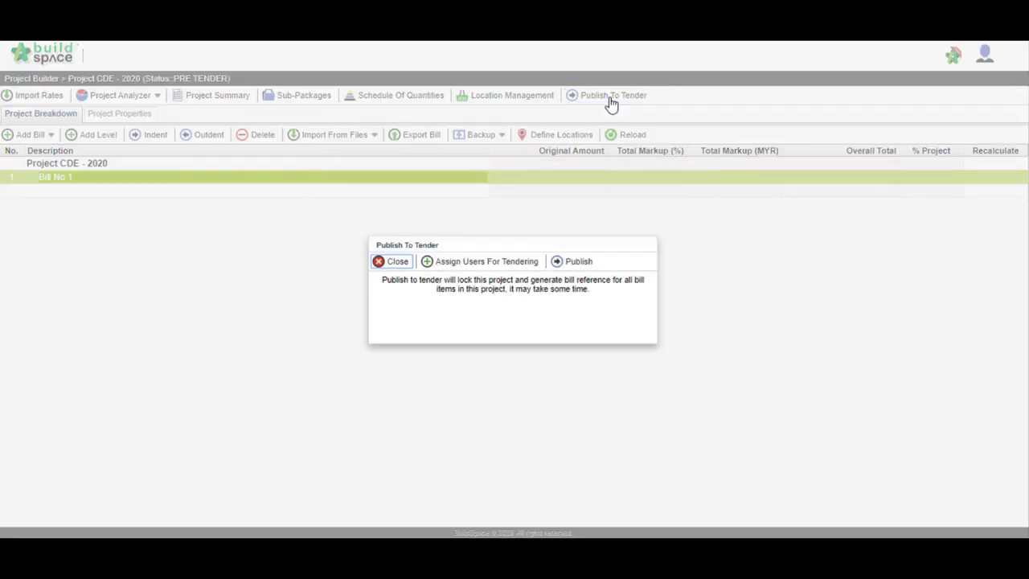
{"action": "left_click", "coordinate": [576, 261]}
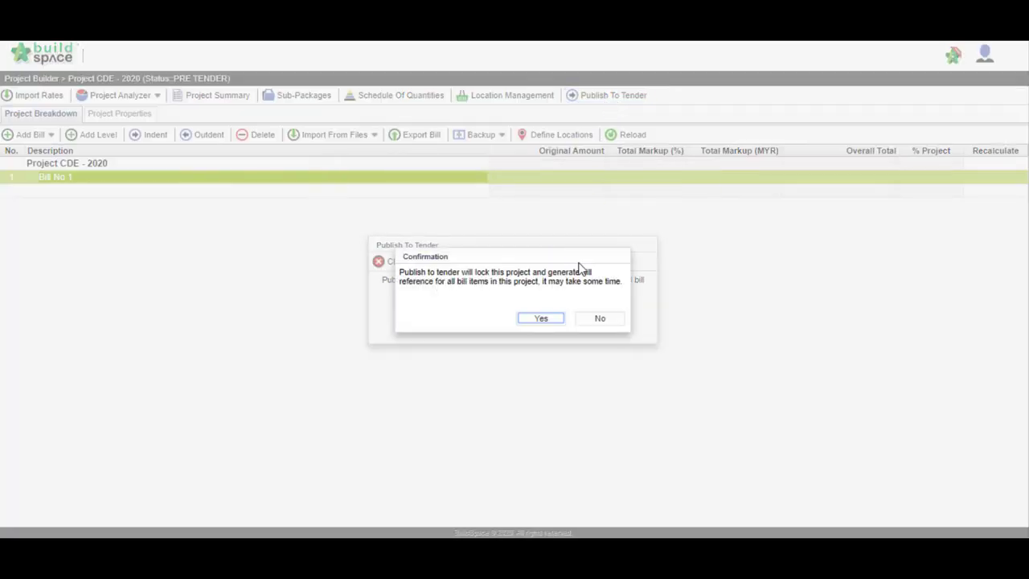
{"action": "left_click", "coordinate": [541, 320]}
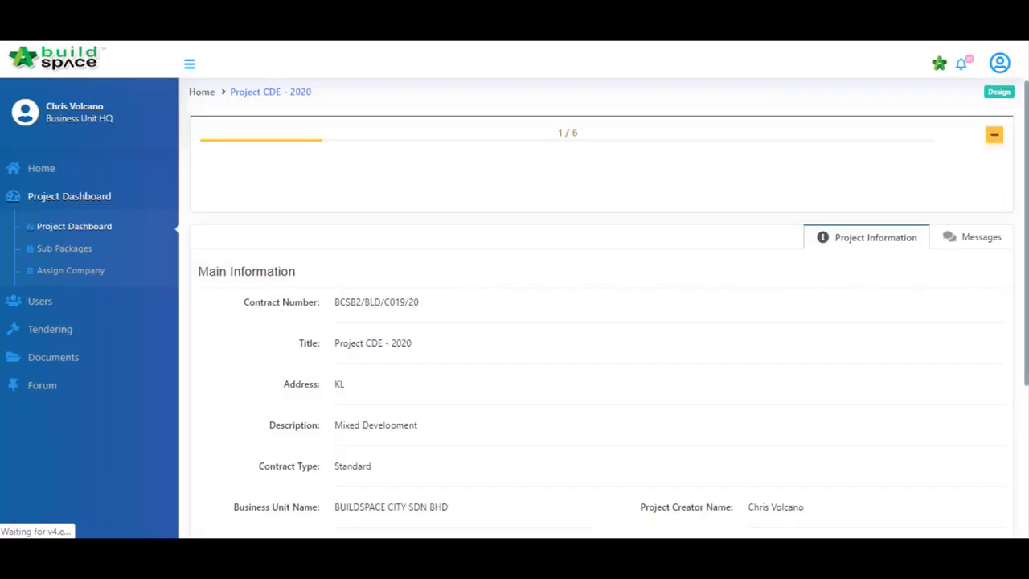
{"action": "left_click", "coordinate": [994, 136]}
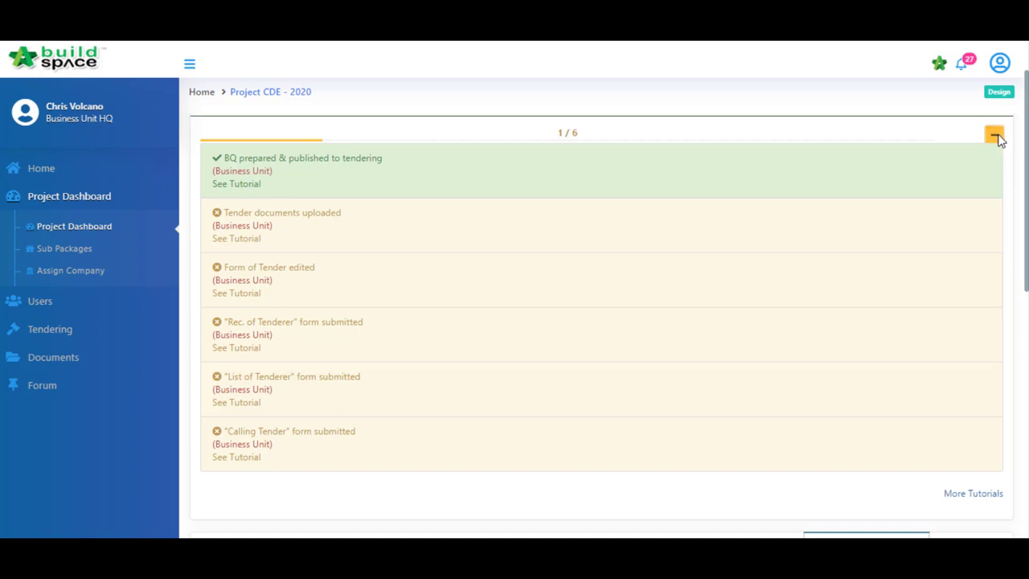
- Create a folder named "Architect Drawings" under DRAWINGS in the project's tender documents
{"action": "left_click", "coordinate": [92, 360]}
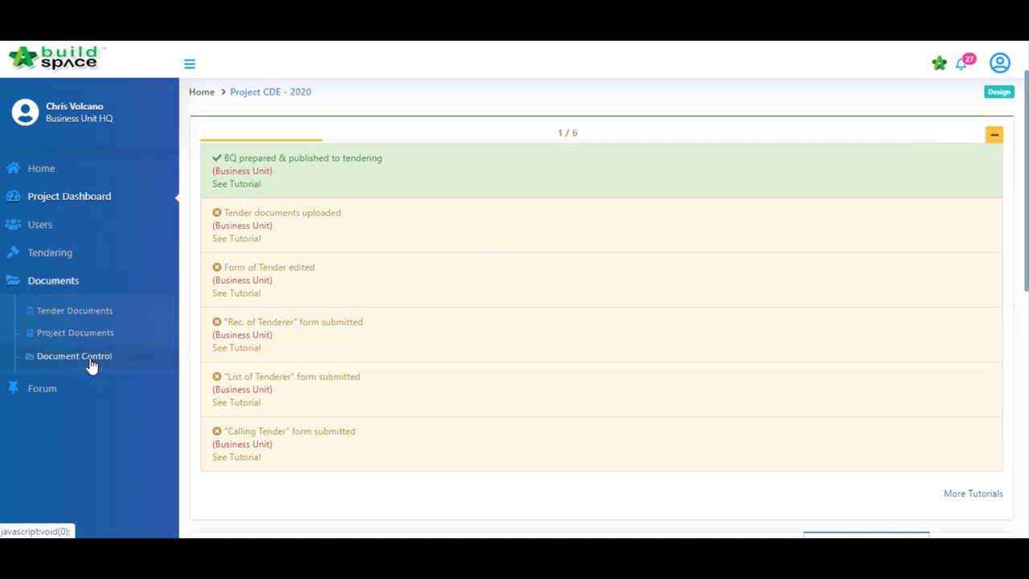
{"action": "left_click", "coordinate": [90, 318]}
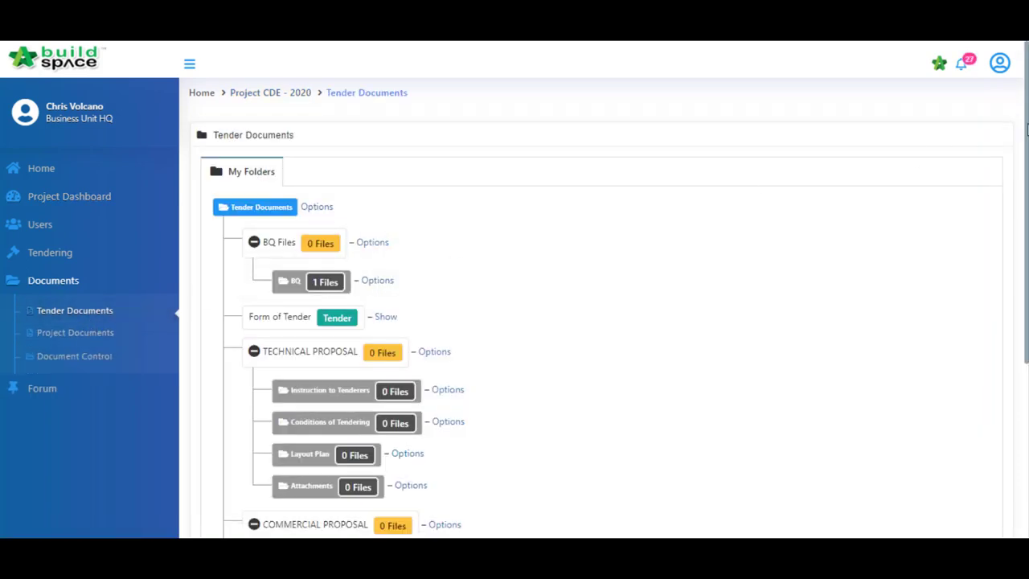
{"action": "scroll", "coordinate": [1026, 129], "scroll_direction": "down", "scroll_amount": 2}
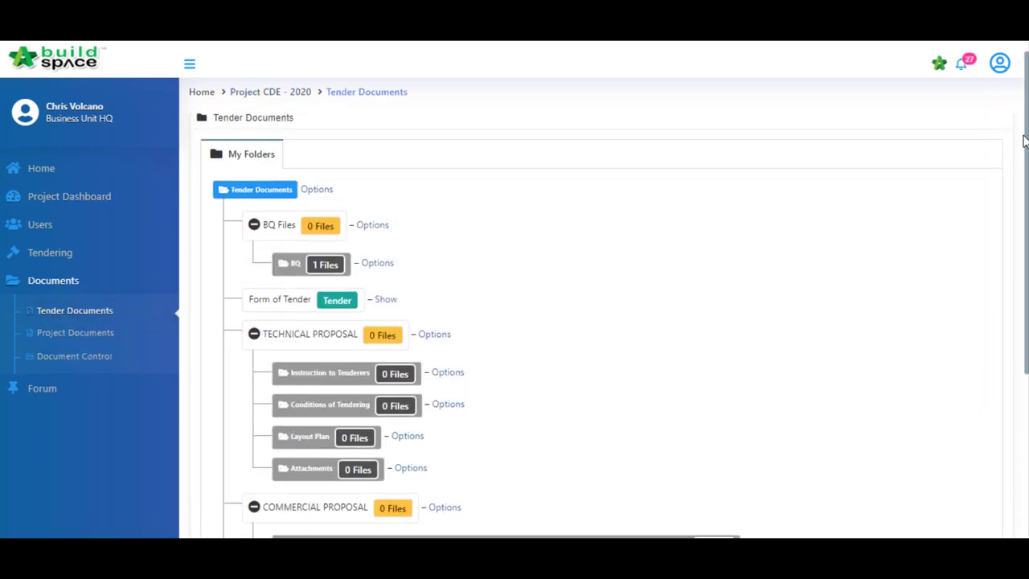
{"action": "scroll", "coordinate": [1023, 160], "scroll_direction": "down", "scroll_amount": 2}
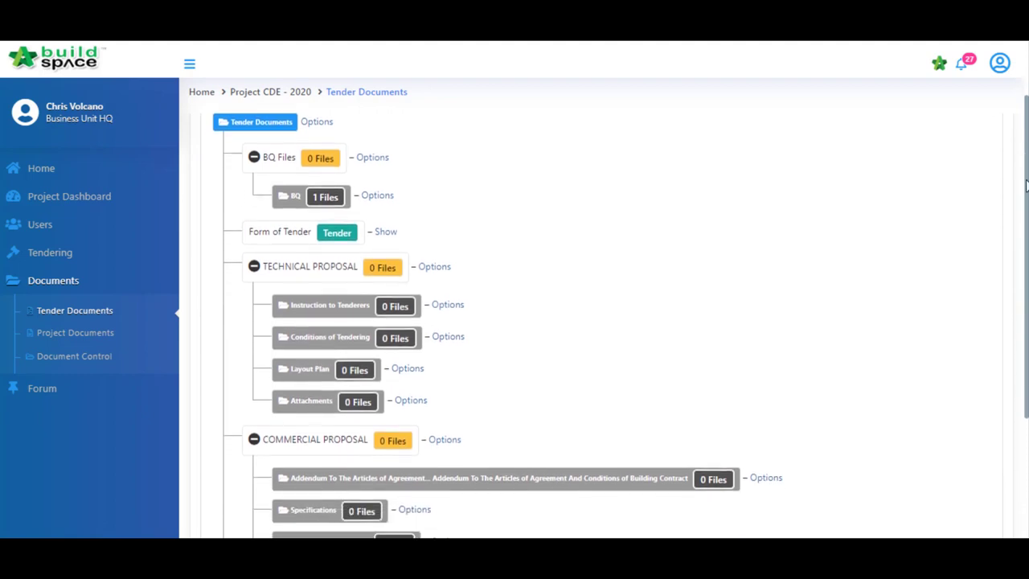
{"action": "scroll", "coordinate": [1026, 253], "scroll_direction": "down", "scroll_amount": 3}
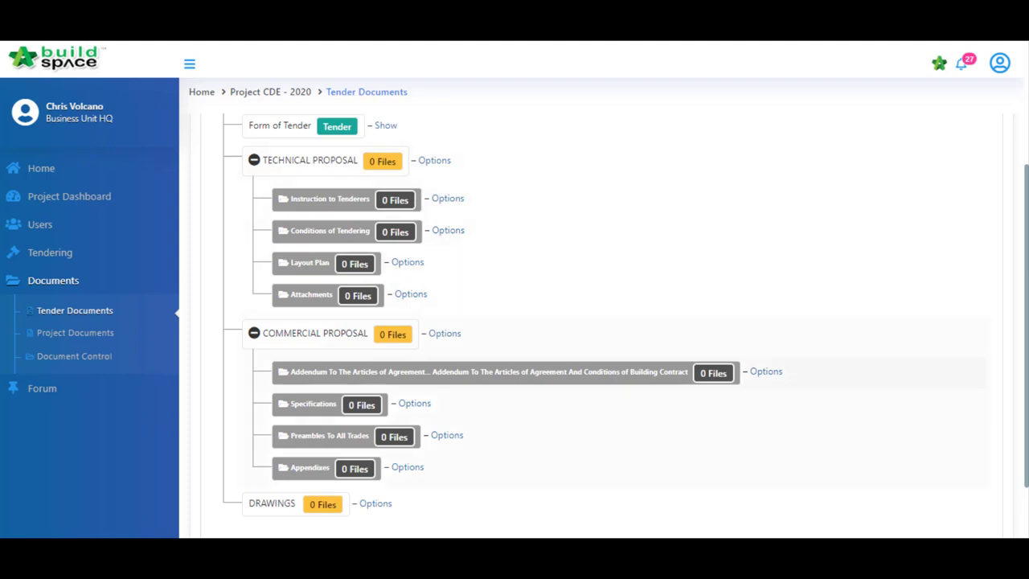
{"action": "left_click", "coordinate": [373, 504]}
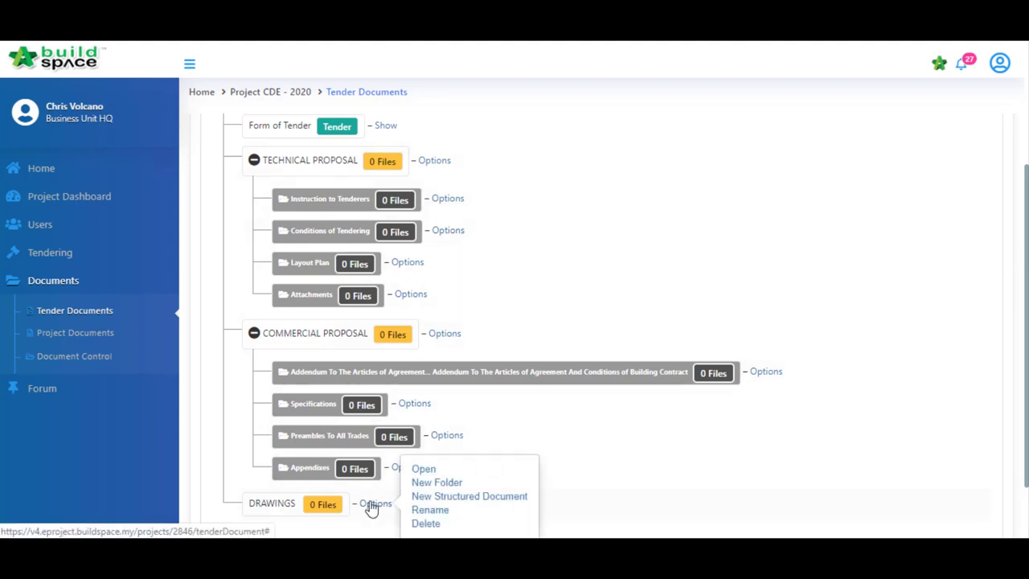
{"action": "left_click", "coordinate": [419, 482]}
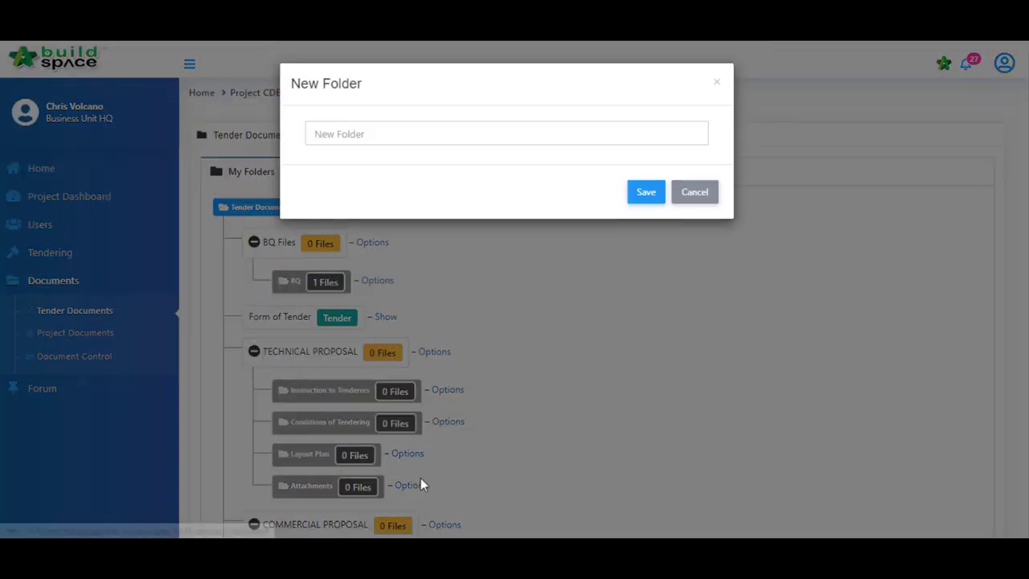
{"action": "type", "text": "Architect D"}
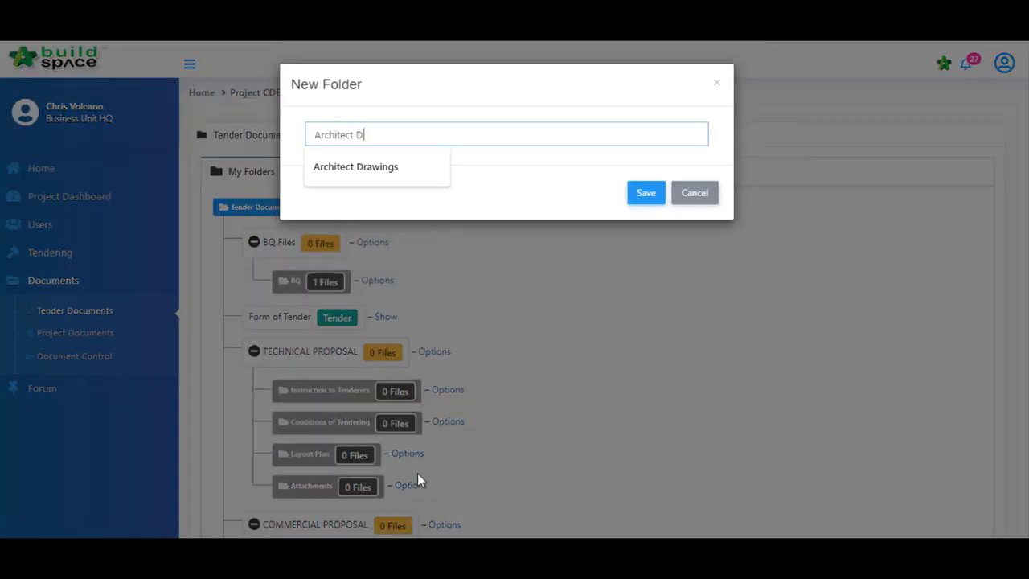
{"action": "type", "text": "rawings"}
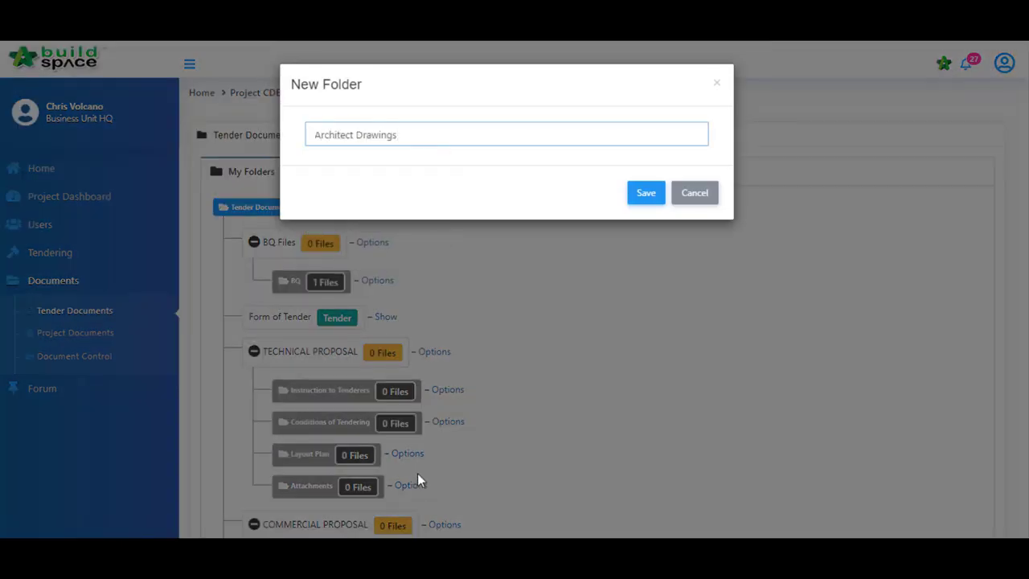
{"action": "left_click", "coordinate": [632, 194]}
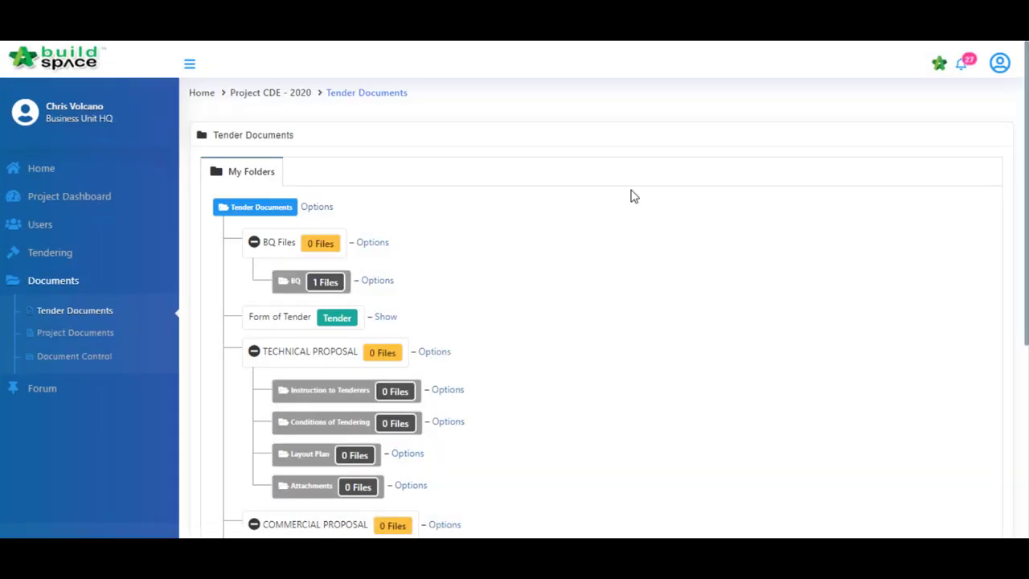
- Upload the files Drawing 1, Drawing 2 and Drawing 3 to the Architect Drawings folder
{"action": "left_click_drag", "start_coordinate": [1026, 148], "coordinate": [1020, 299]}
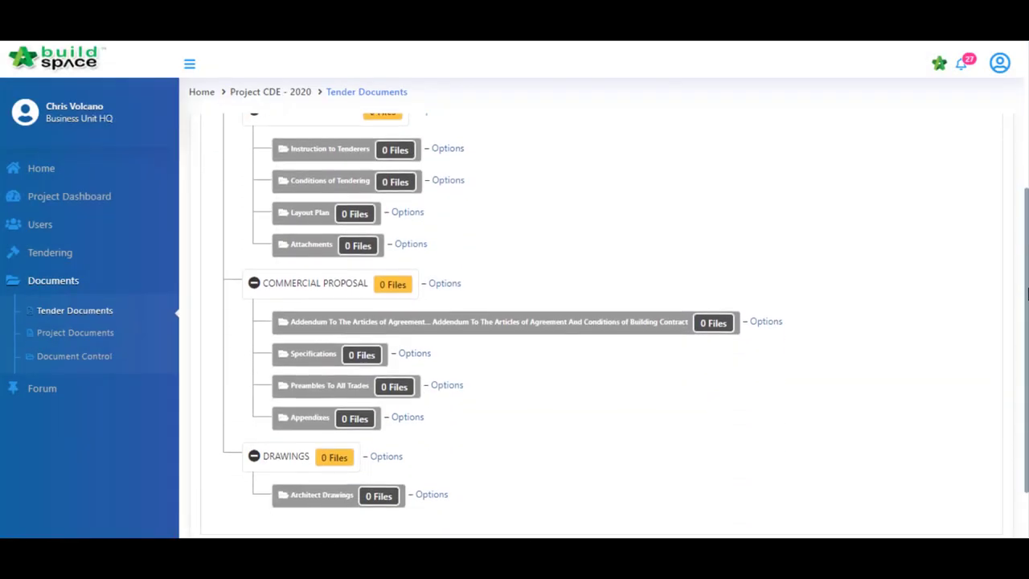
{"action": "left_click", "coordinate": [432, 495]}
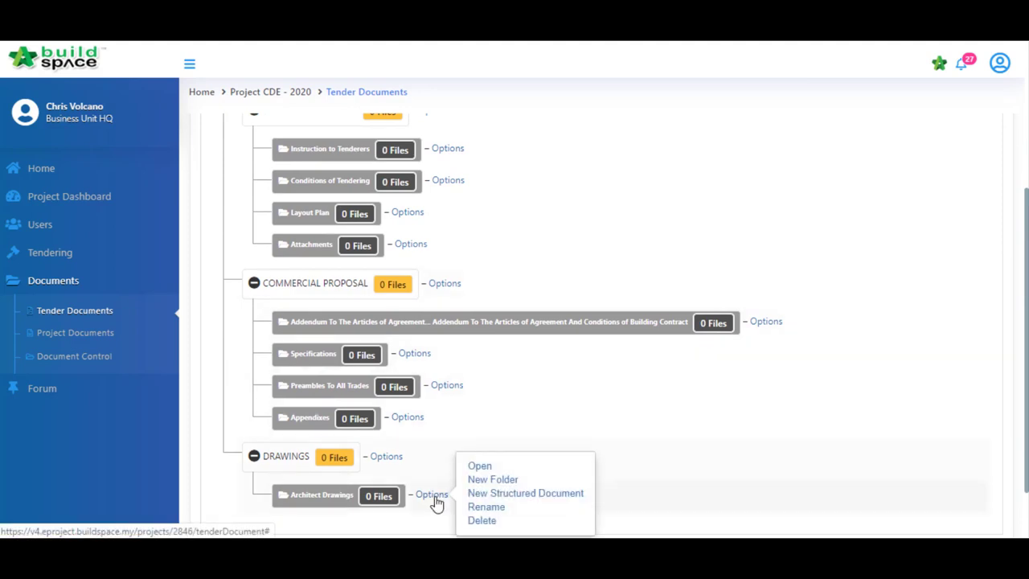
{"action": "left_click", "coordinate": [475, 469]}
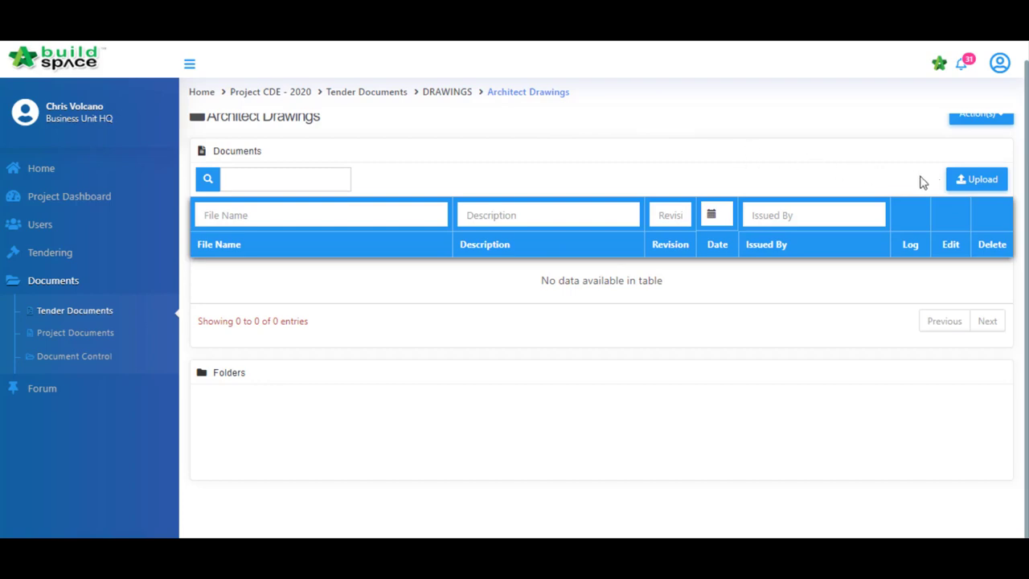
{"action": "left_click", "coordinate": [968, 180]}
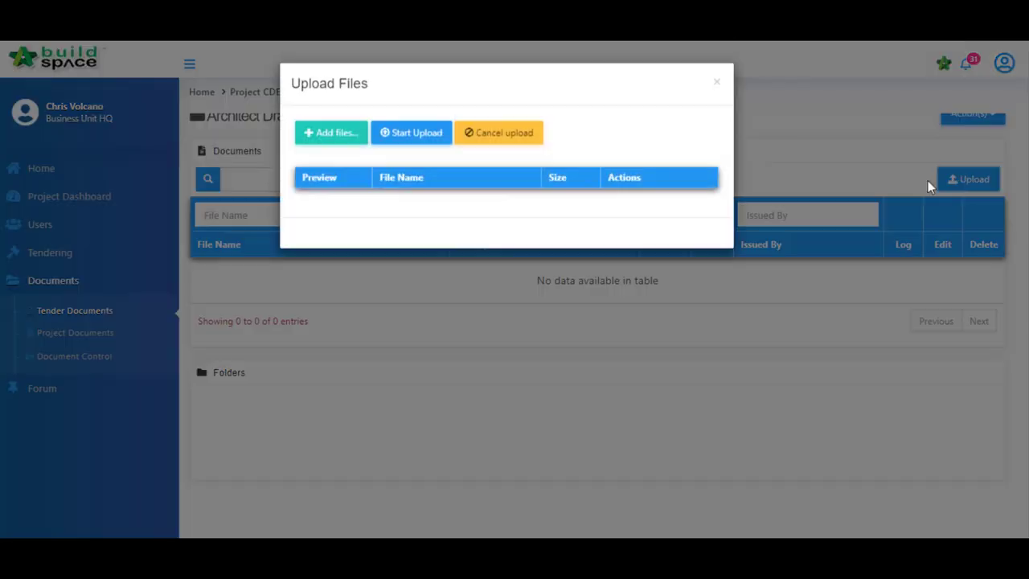
{"action": "left_click", "coordinate": [350, 136]}
{"action": "left_click", "coordinate": [258, 112]}
{"action": "left_click", "coordinate": [252, 140], "text": "shift"}
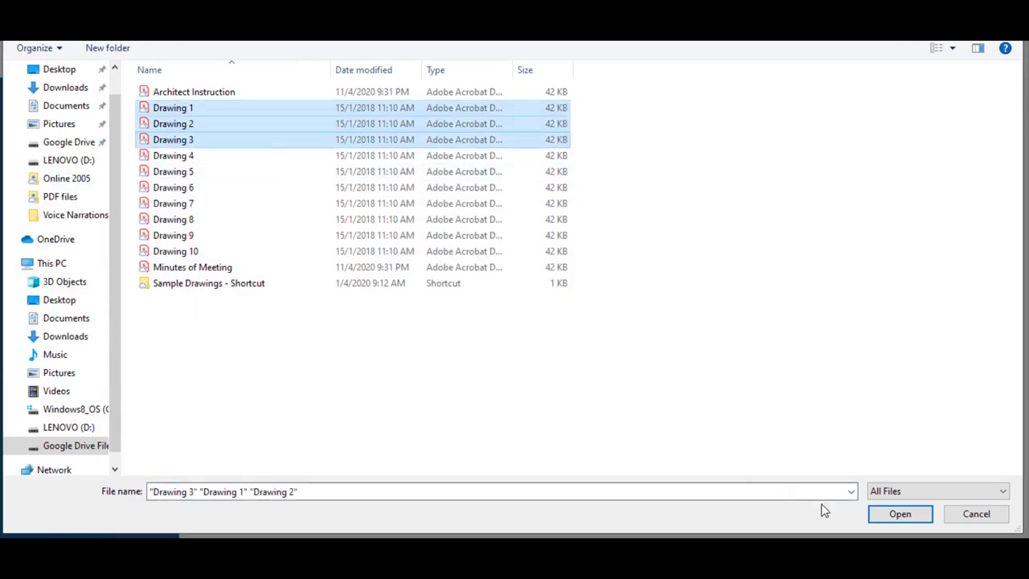
{"action": "left_click", "coordinate": [892, 515]}
{"action": "left_click", "coordinate": [416, 137]}
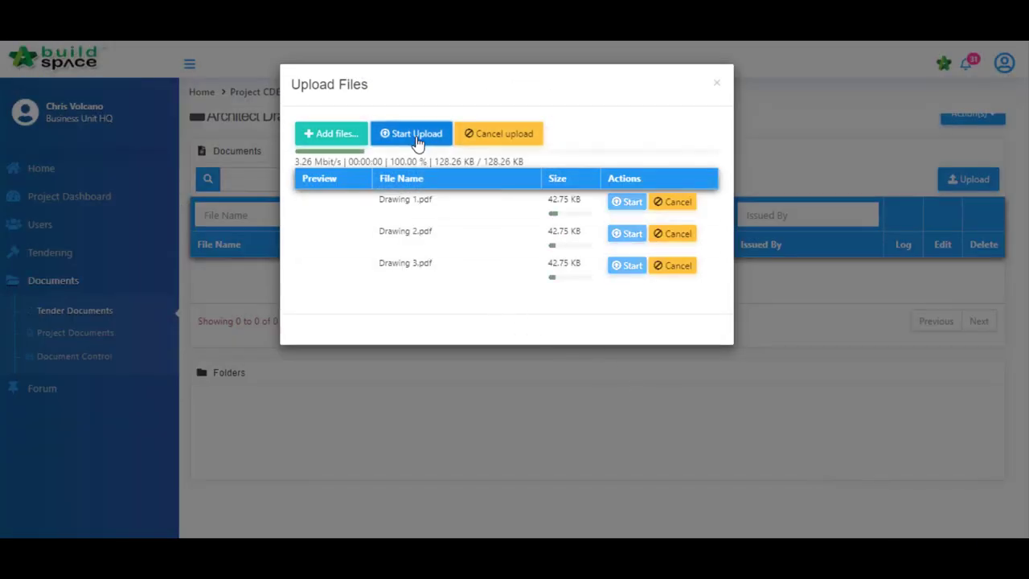
{"action": "left_click", "coordinate": [717, 83]}
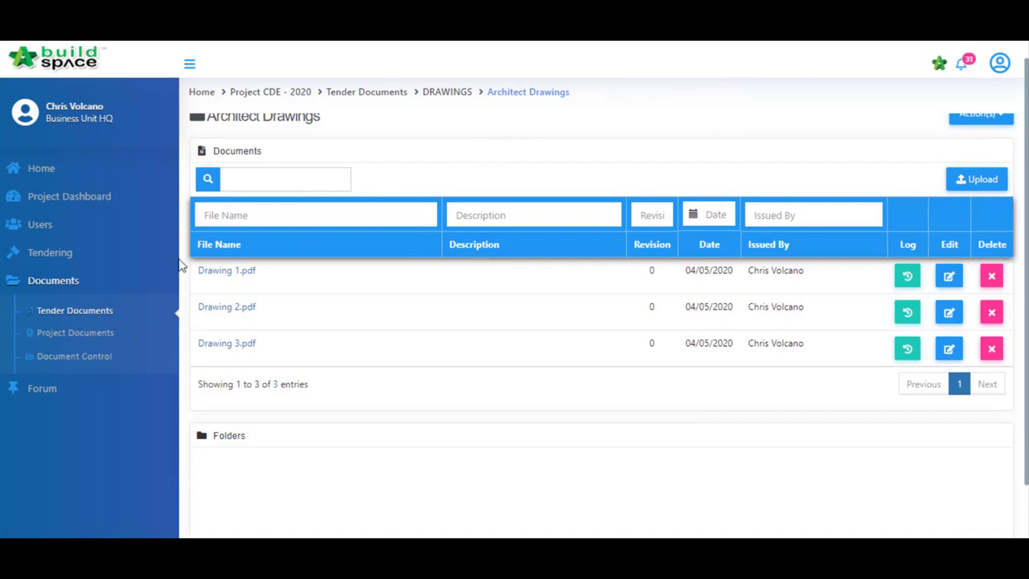
- Open the Form of Tender from the tender documents and look through its print version
{"action": "left_click", "coordinate": [85, 314]}
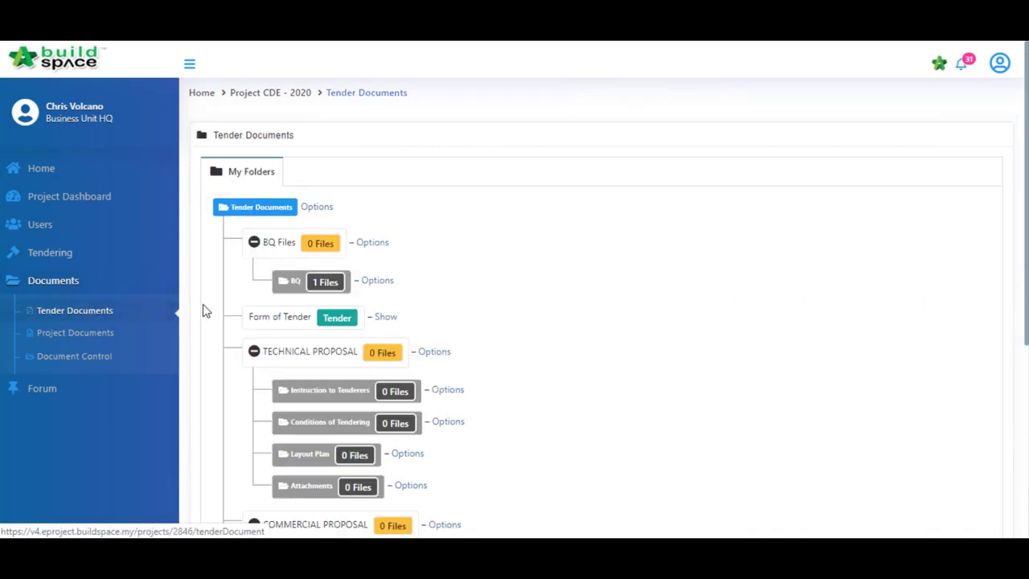
{"action": "left_click", "coordinate": [382, 320]}
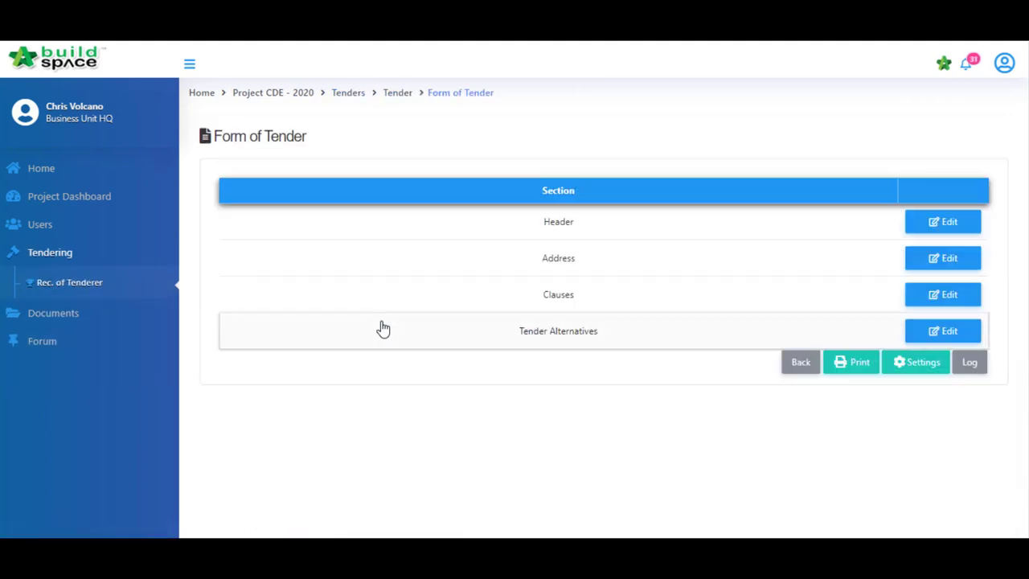
{"action": "left_click", "coordinate": [856, 371]}
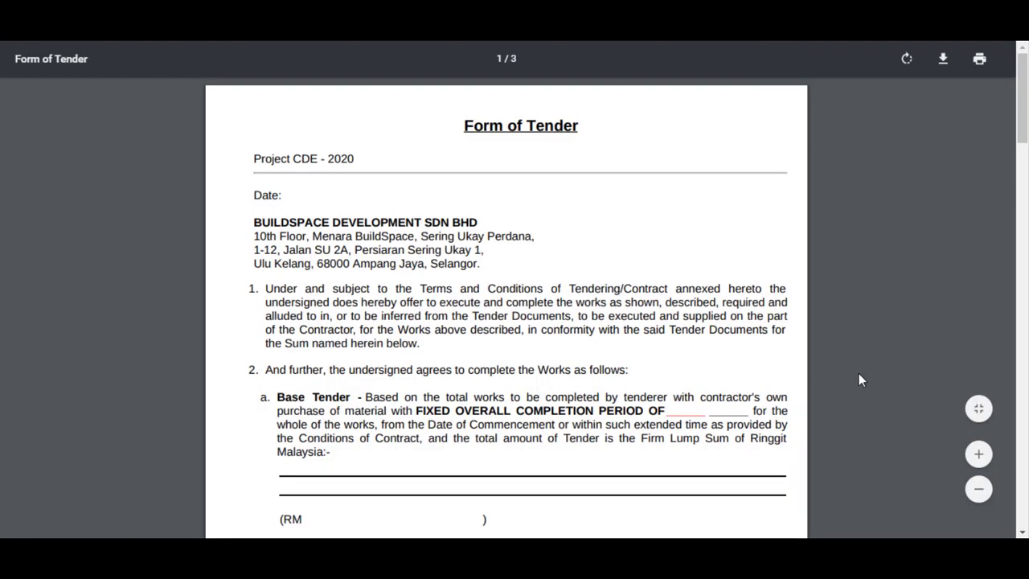
{"action": "left_click_drag", "start_coordinate": [1024, 138], "coordinate": [1026, 156]}
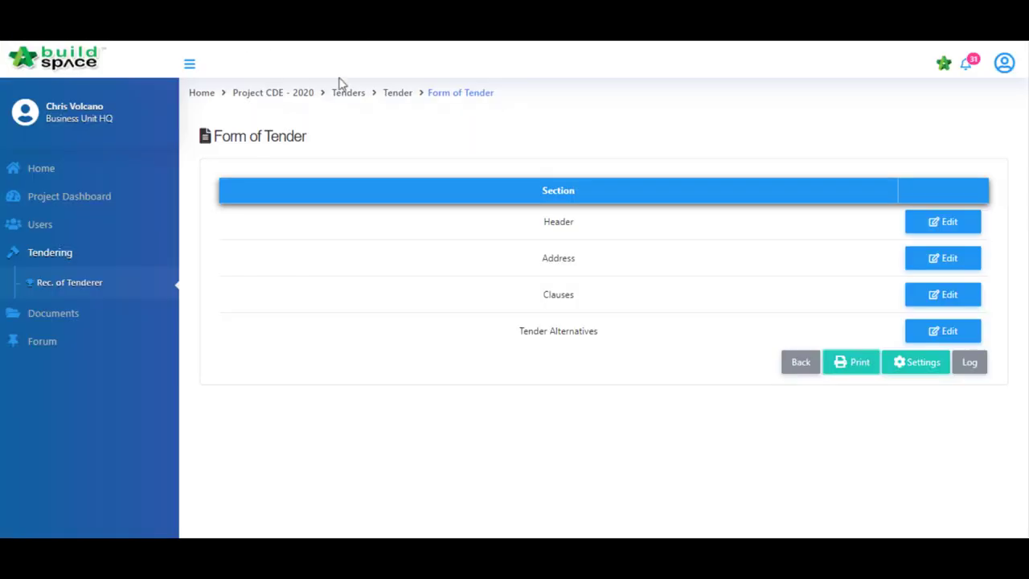
- Insert a blank clause after clause 3 in the Form of Tender clauses and save them
{"action": "left_click", "coordinate": [929, 306]}
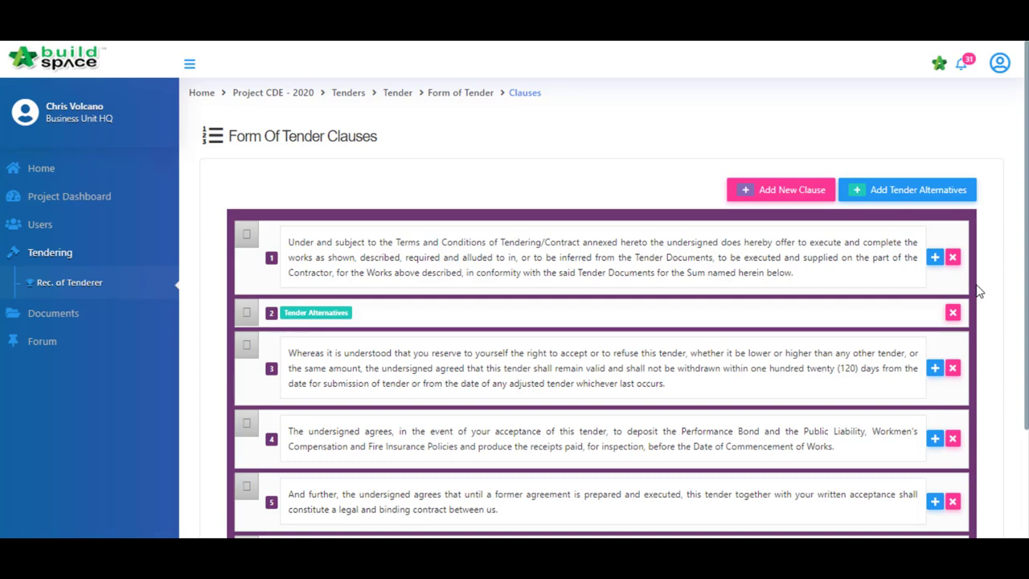
{"action": "left_click", "coordinate": [678, 385]}
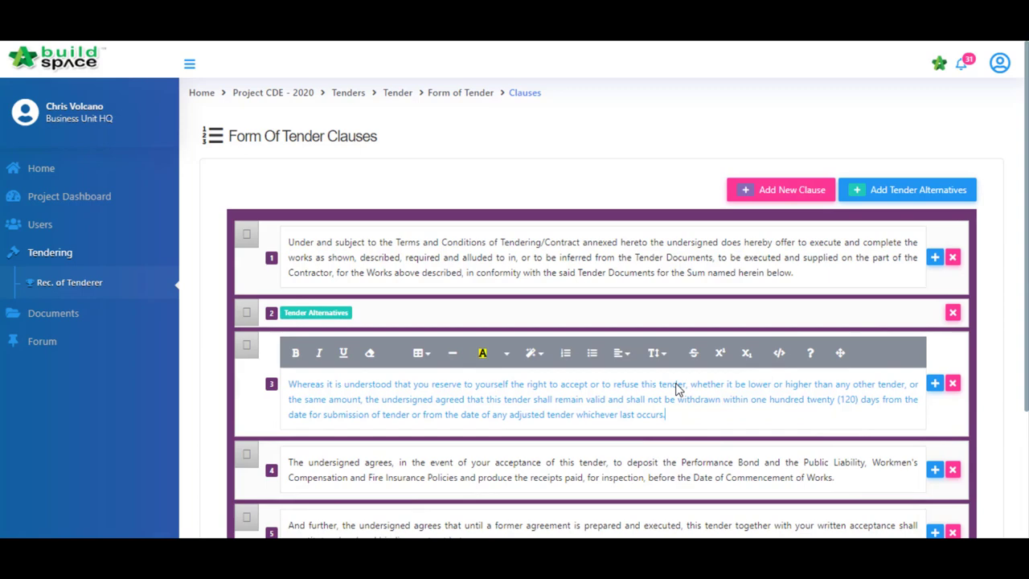
{"action": "left_click", "coordinate": [933, 386]}
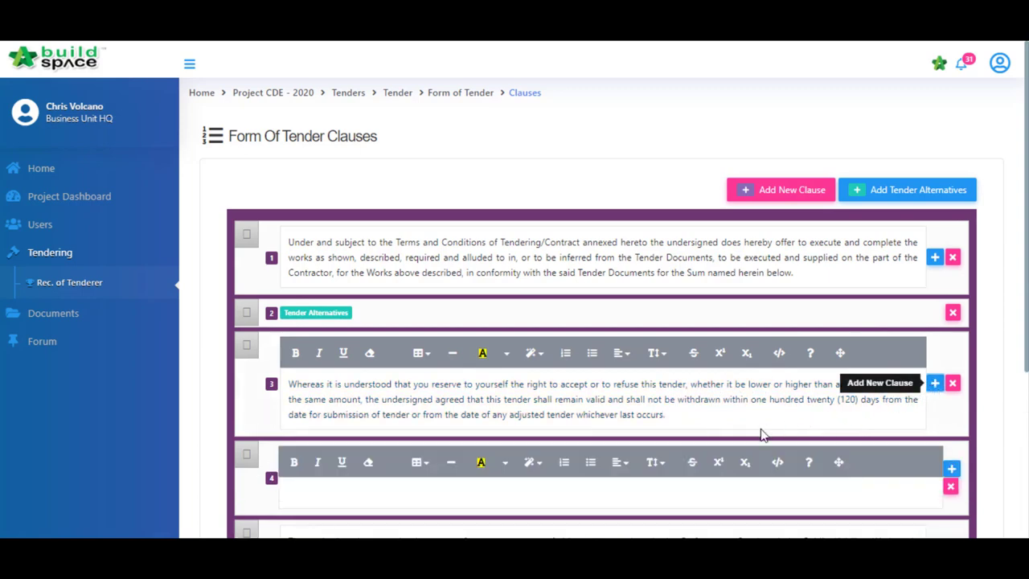
{"action": "scroll", "coordinate": [1022, 297], "scroll_direction": "down", "scroll_amount": 2}
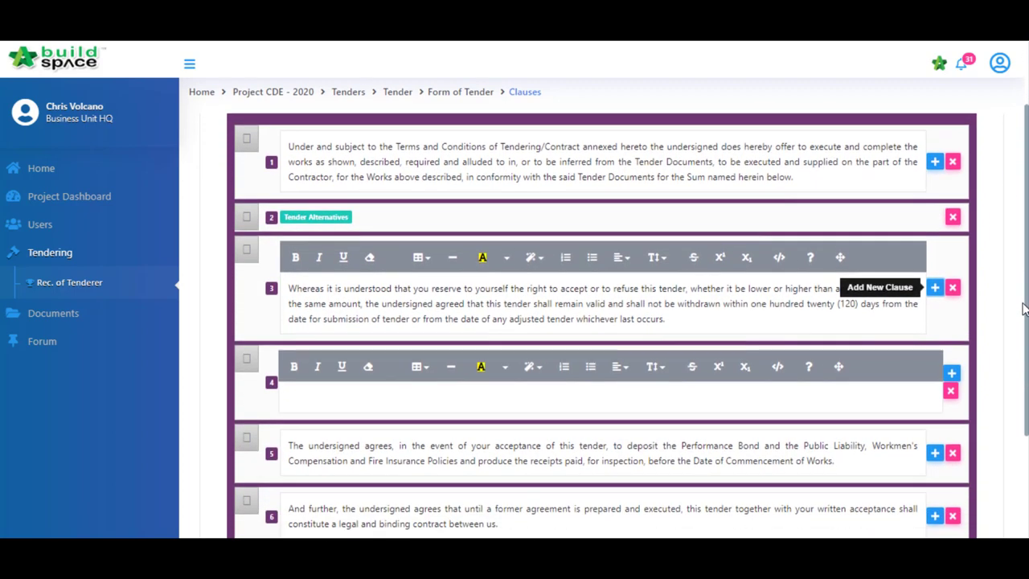
{"action": "scroll", "coordinate": [1022, 309], "scroll_direction": "down", "scroll_amount": 3}
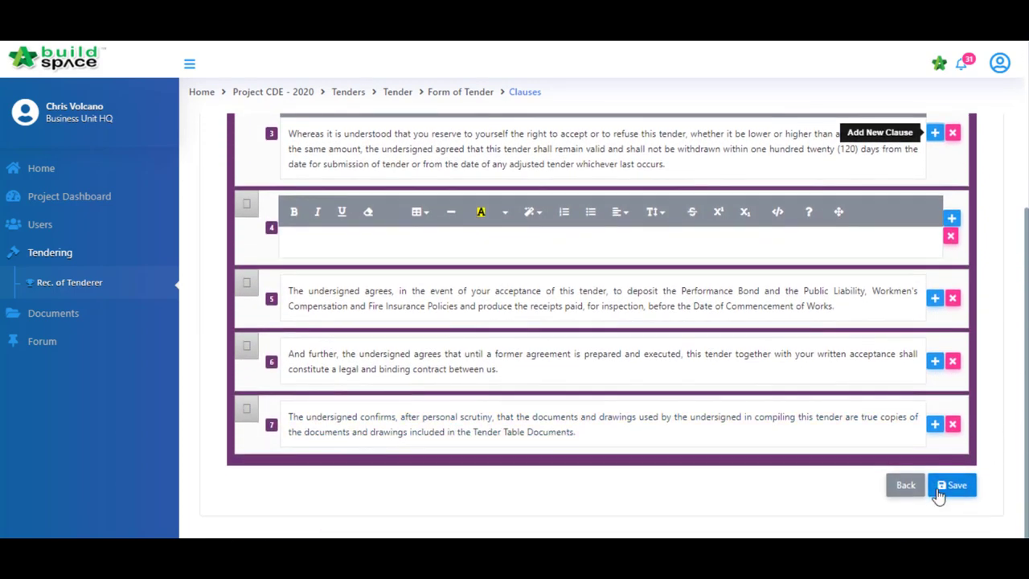
{"action": "left_click", "coordinate": [953, 485]}
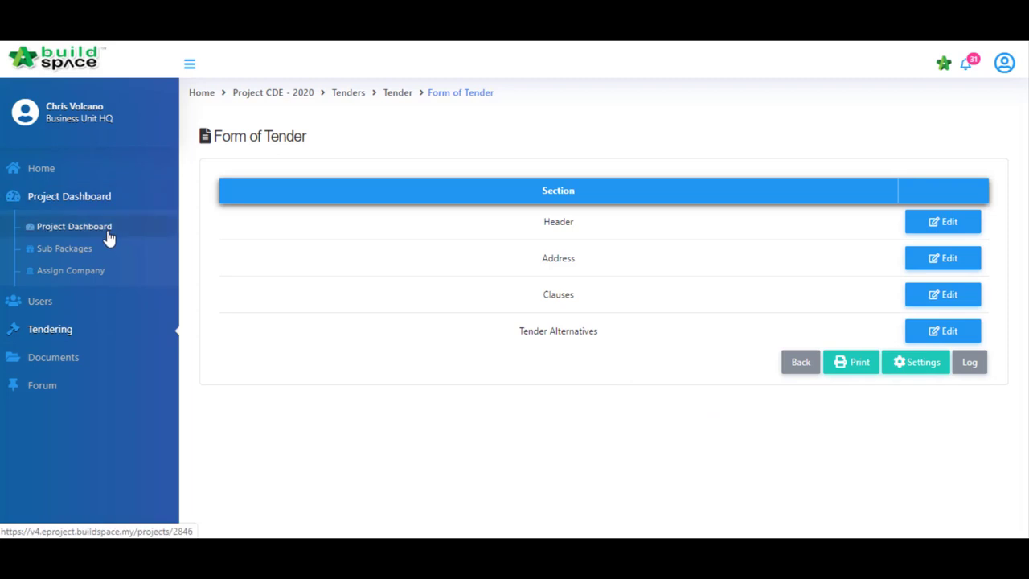
- Check the expanded progress checklist on the project dashboard and open the tender's Rec. of Tenderer form
{"action": "left_click", "coordinate": [108, 231]}
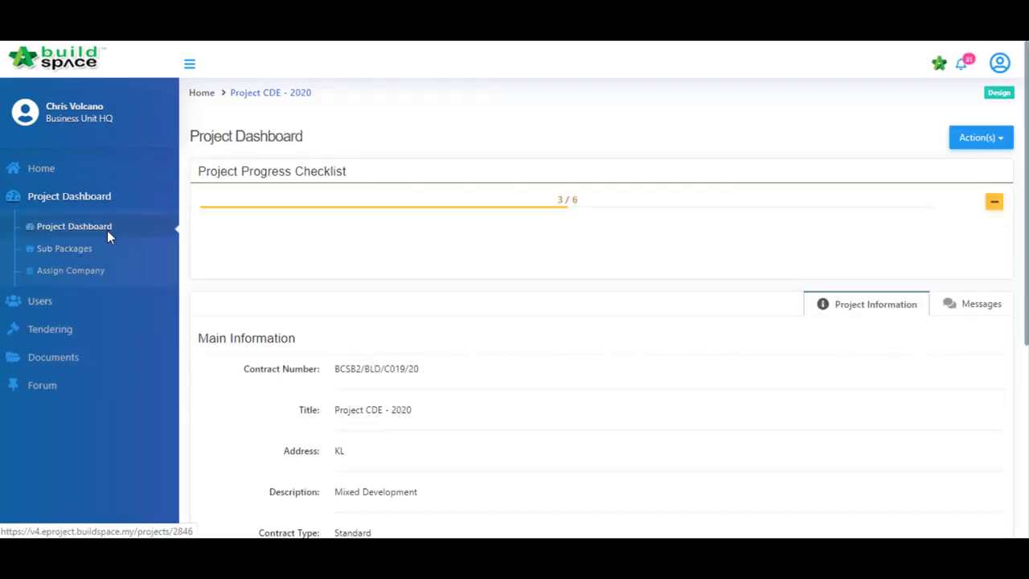
{"action": "left_click", "coordinate": [995, 206]}
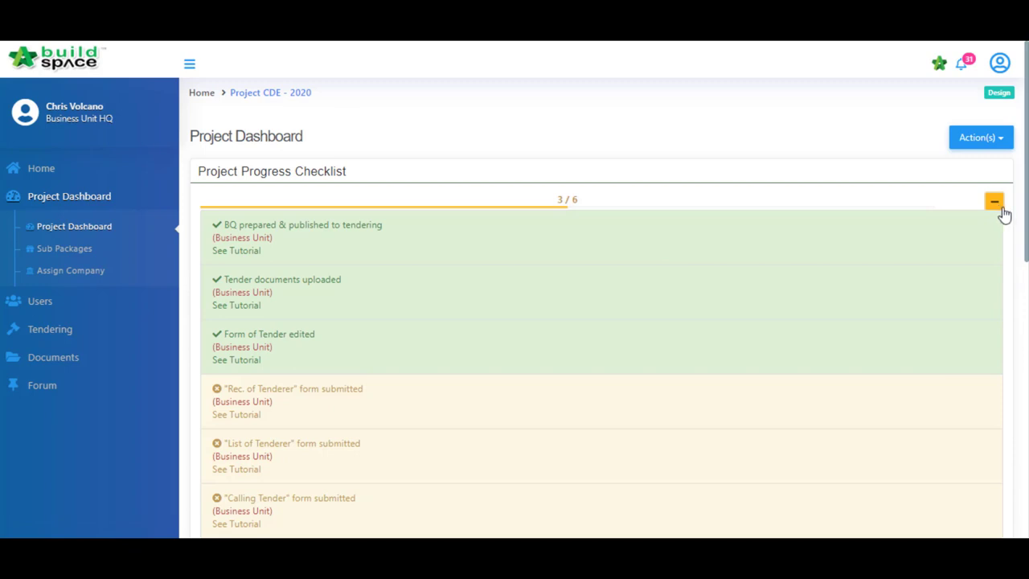
{"action": "left_click", "coordinate": [81, 329]}
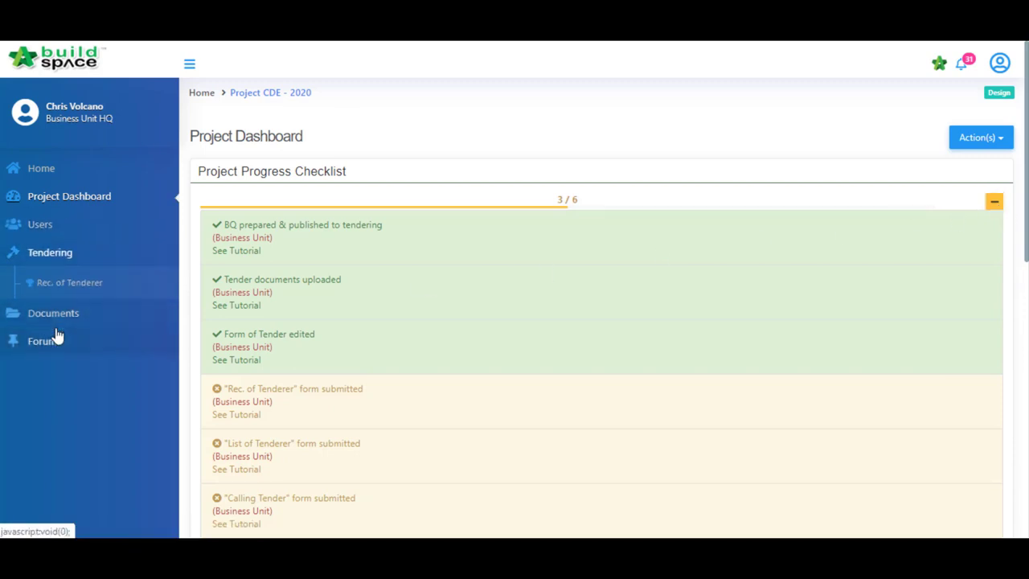
{"action": "left_click", "coordinate": [87, 296]}
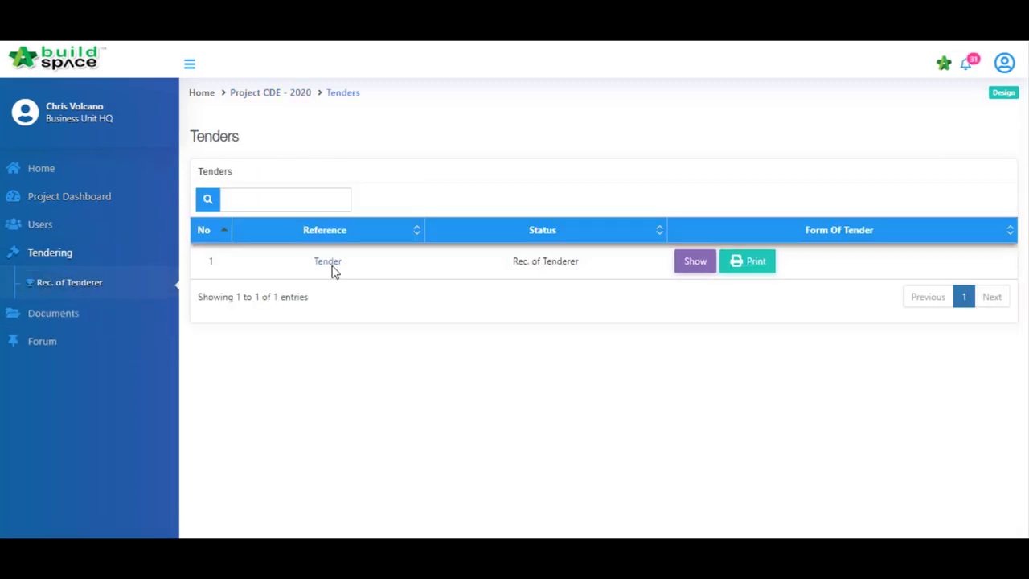
{"action": "left_click", "coordinate": [328, 262]}
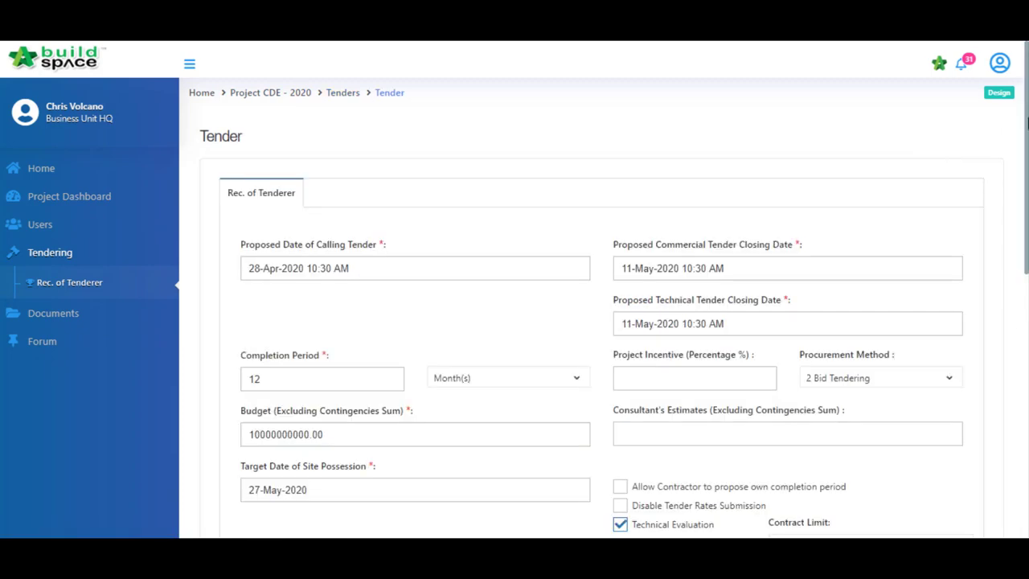
- Write the Expression of Interest message "Please state your interest on this tender participation" for the selected contractors and preview it
{"action": "left_click_drag", "start_coordinate": [1026, 119], "coordinate": [1026, 153]}
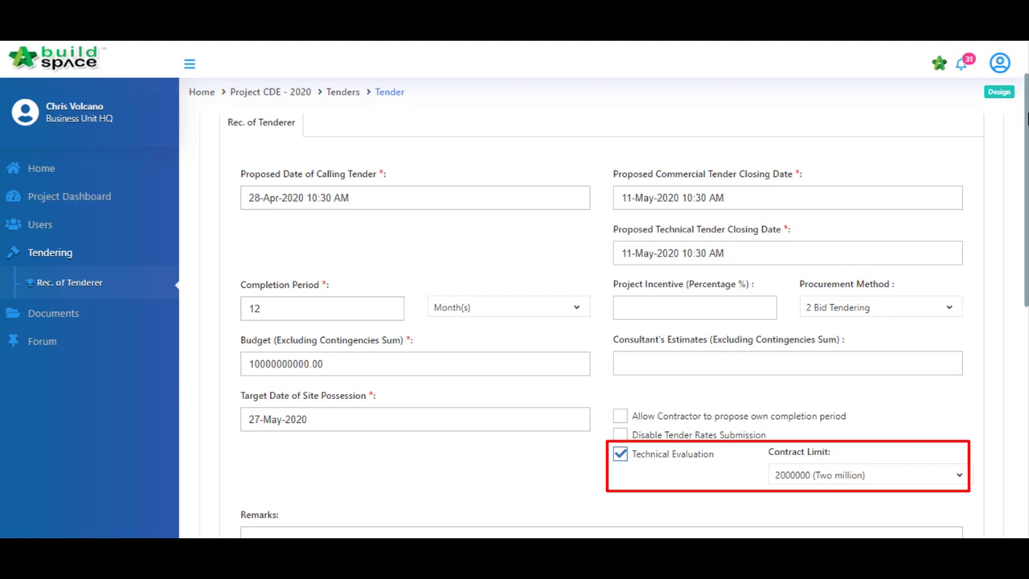
{"action": "scroll", "coordinate": [601, 307], "scroll_direction": "down", "scroll_amount": 5}
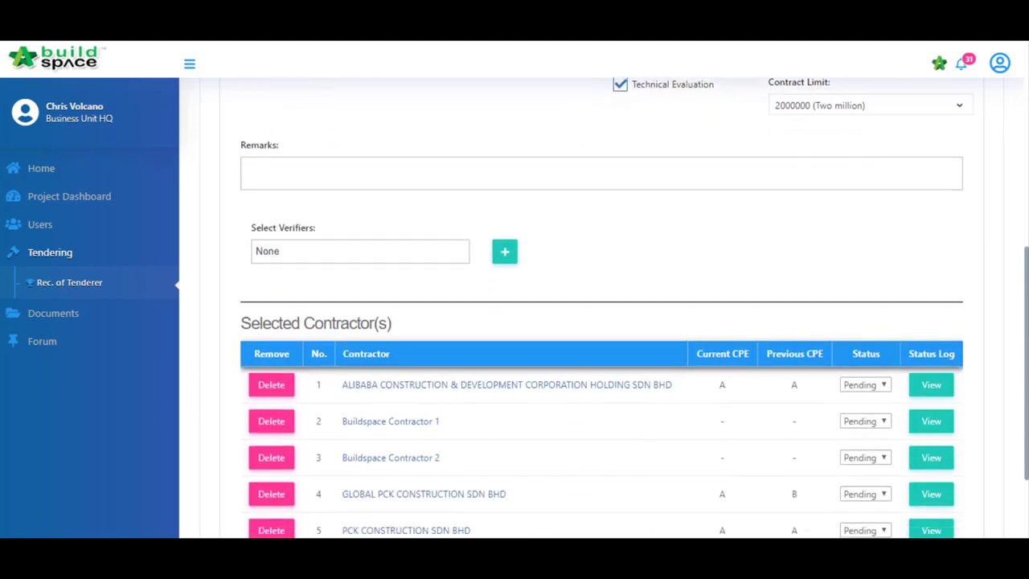
{"action": "scroll", "coordinate": [601, 308], "scroll_direction": "down", "scroll_amount": 1}
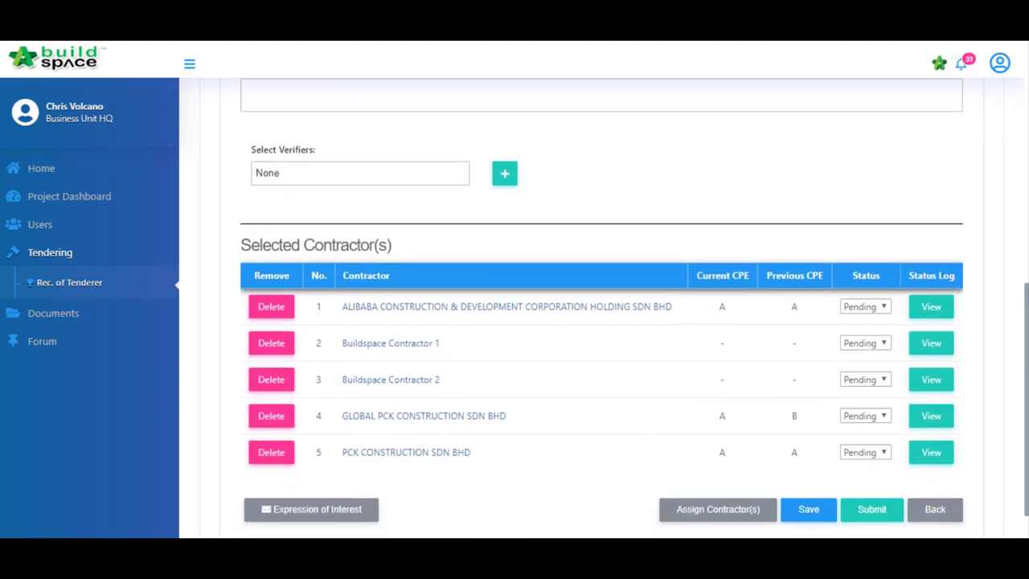
{"action": "scroll", "coordinate": [1026, 363], "scroll_direction": "up", "scroll_amount": 1}
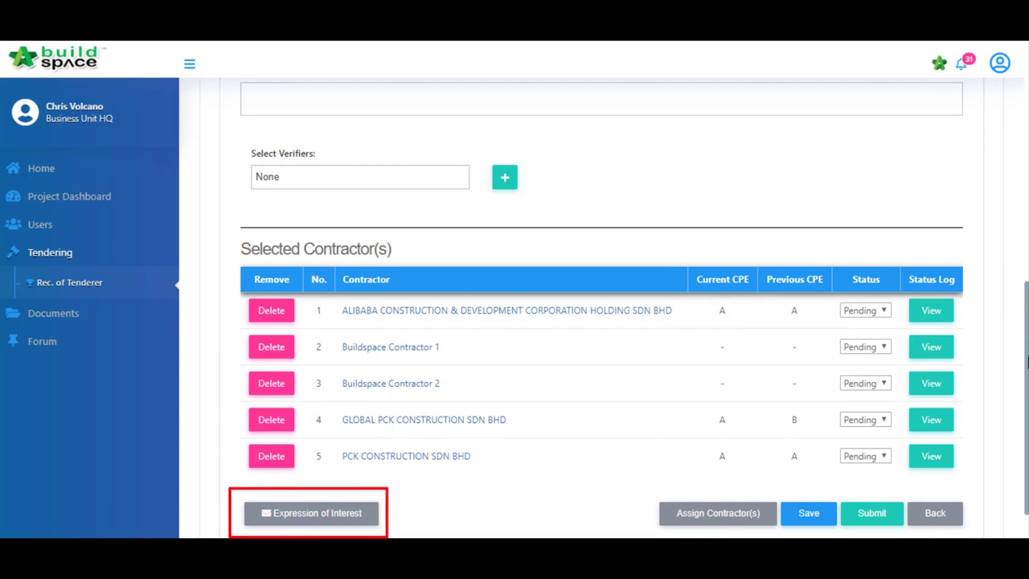
{"action": "left_click", "coordinate": [323, 516]}
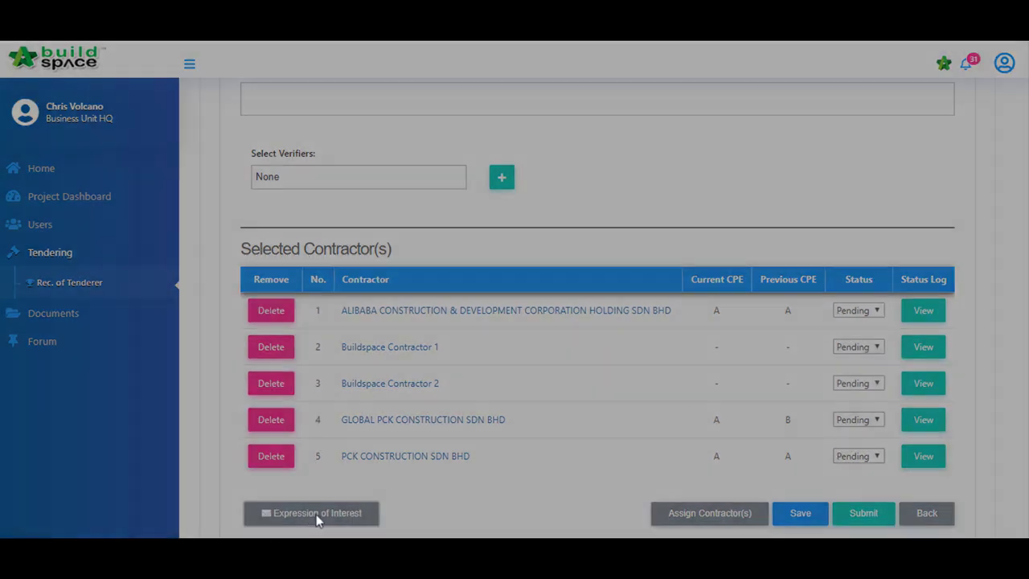
{"action": "type", "text": "Please state your inter"}
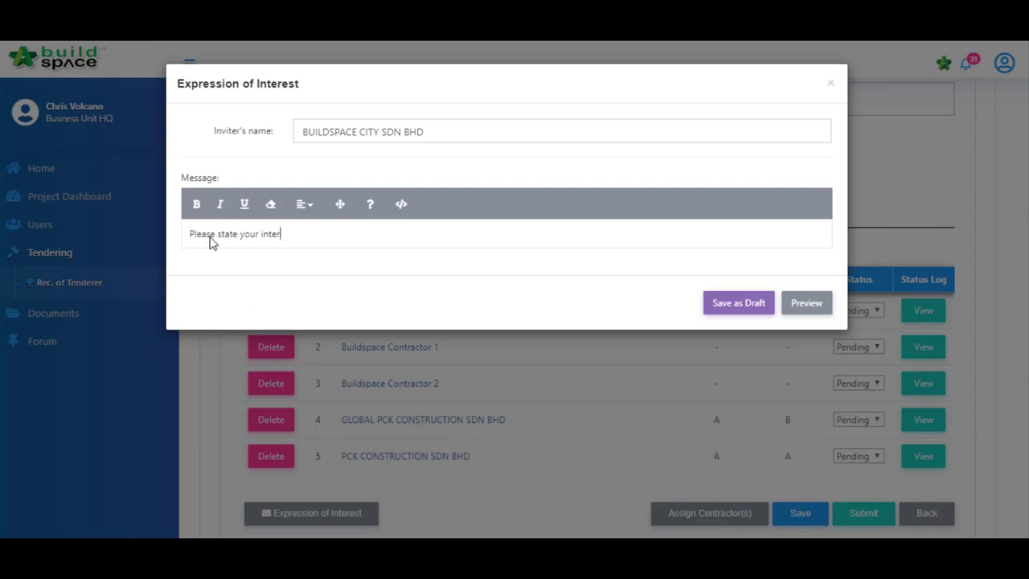
{"action": "type", "text": "est on this tender participation"}
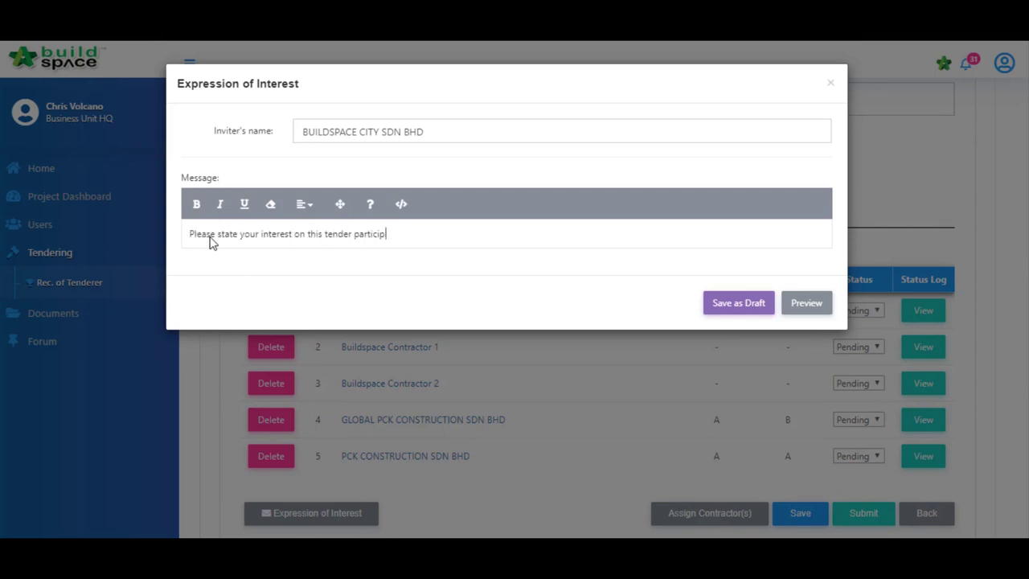
{"action": "left_click", "coordinate": [806, 303]}
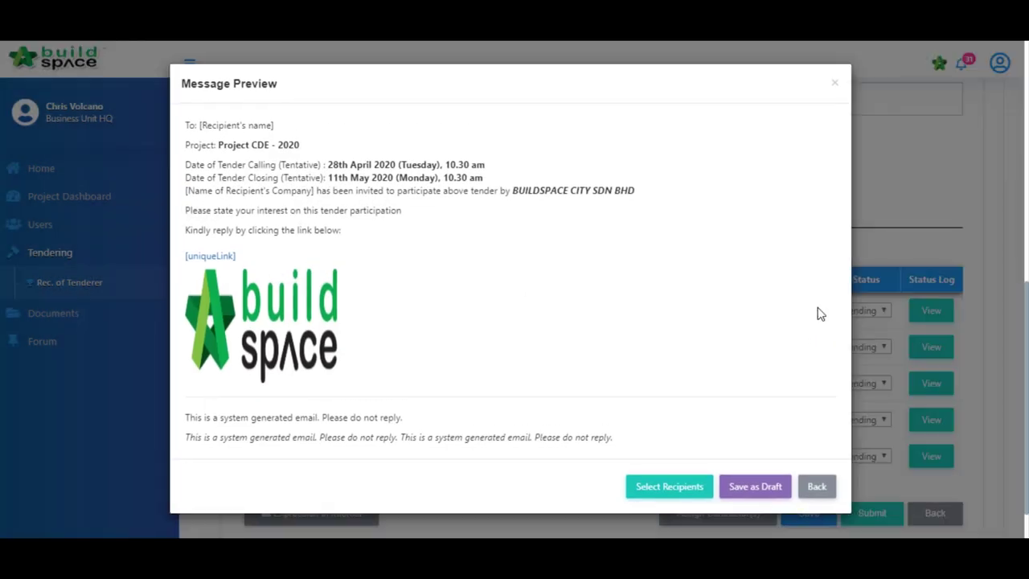
- Send the Expression of Interest to all five selected contractors and dismiss the notification summary
{"action": "left_click", "coordinate": [680, 486]}
{"action": "left_click", "coordinate": [649, 357]}
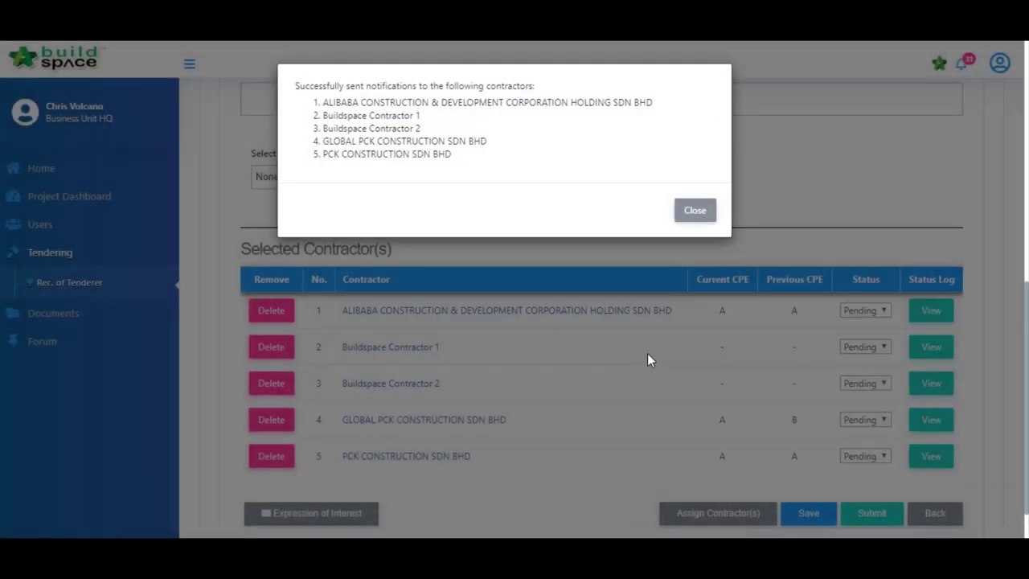
{"action": "left_click", "coordinate": [691, 214]}
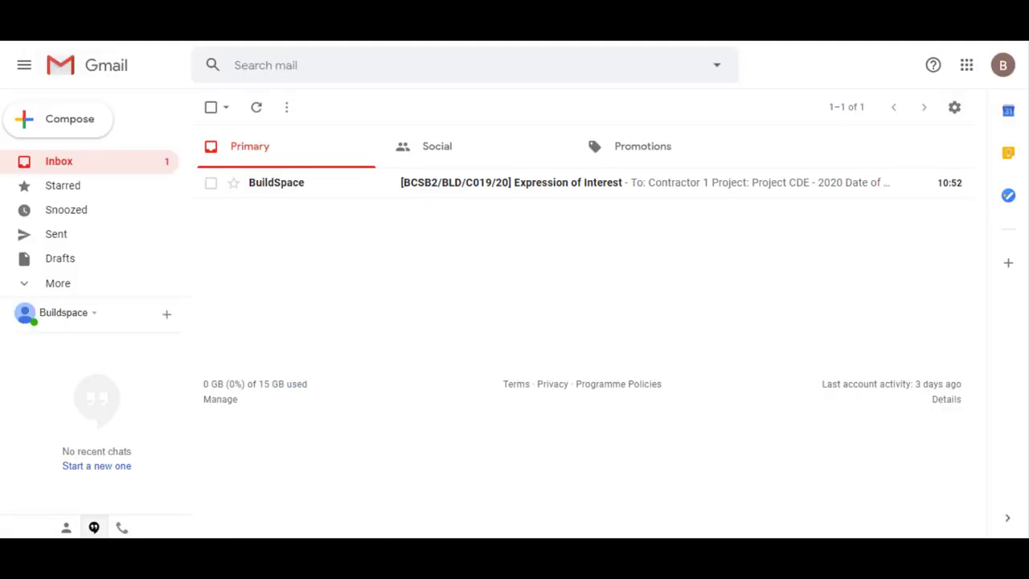
- In the contractor's Gmail inbox, open the Expression of Interest e-mail, follow its reply link and confirm interest to tender without remarks
{"action": "left_click", "coordinate": [460, 192]}
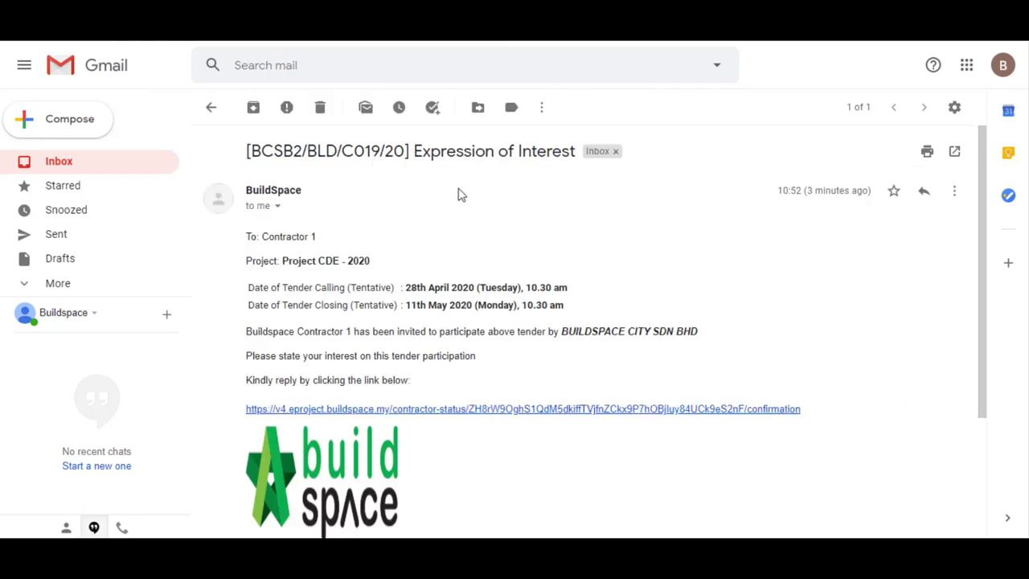
{"action": "left_click", "coordinate": [434, 412]}
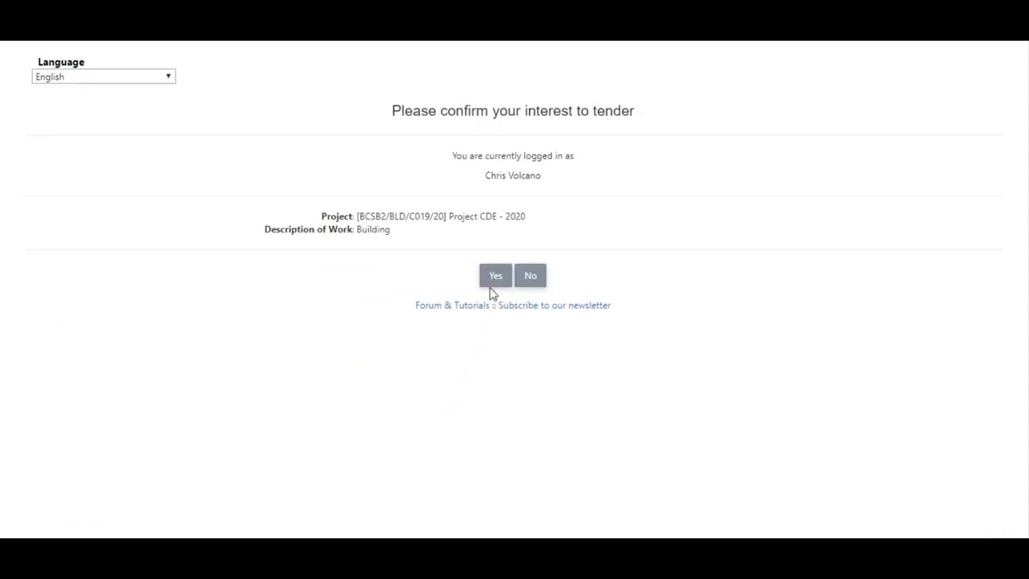
{"action": "left_click", "coordinate": [495, 277]}
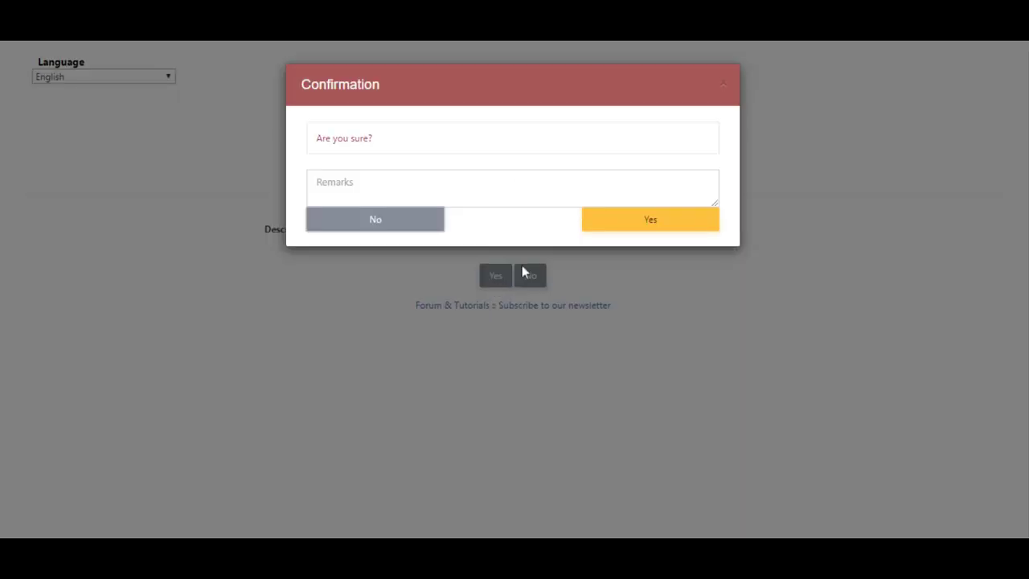
{"action": "left_click", "coordinate": [602, 225]}
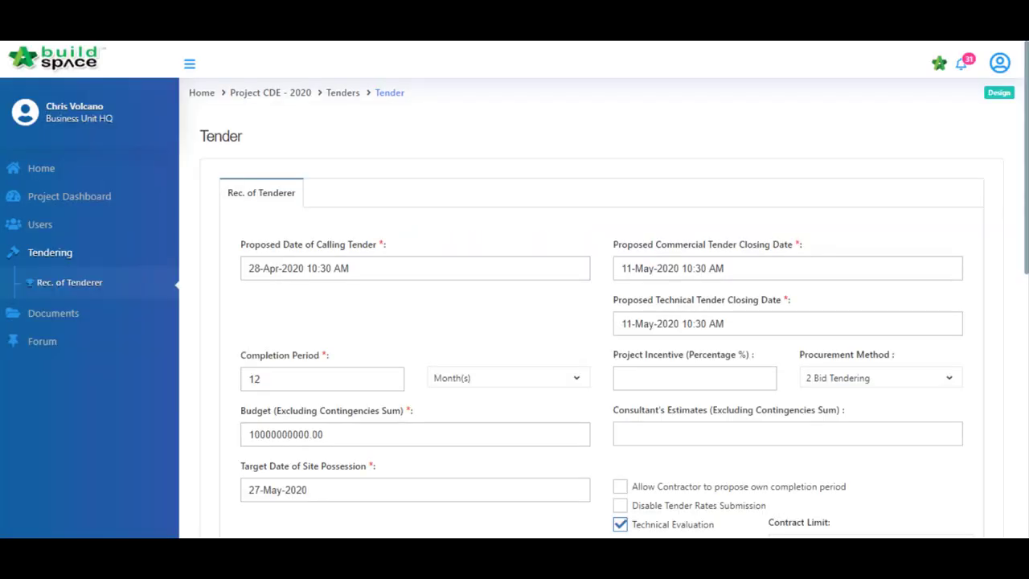
- Back in BuildSpace, check the contractors' statuses and submit the Rec. of Tenderer form without verifiers
{"action": "scroll", "coordinate": [993, 384], "scroll_direction": "down", "scroll_amount": 8}
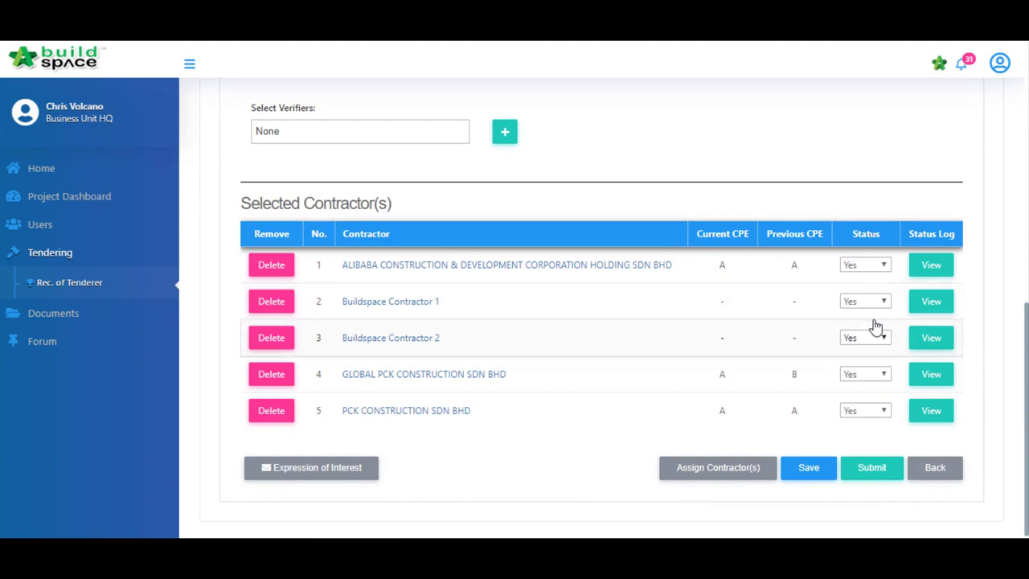
{"action": "left_click", "coordinate": [861, 467]}
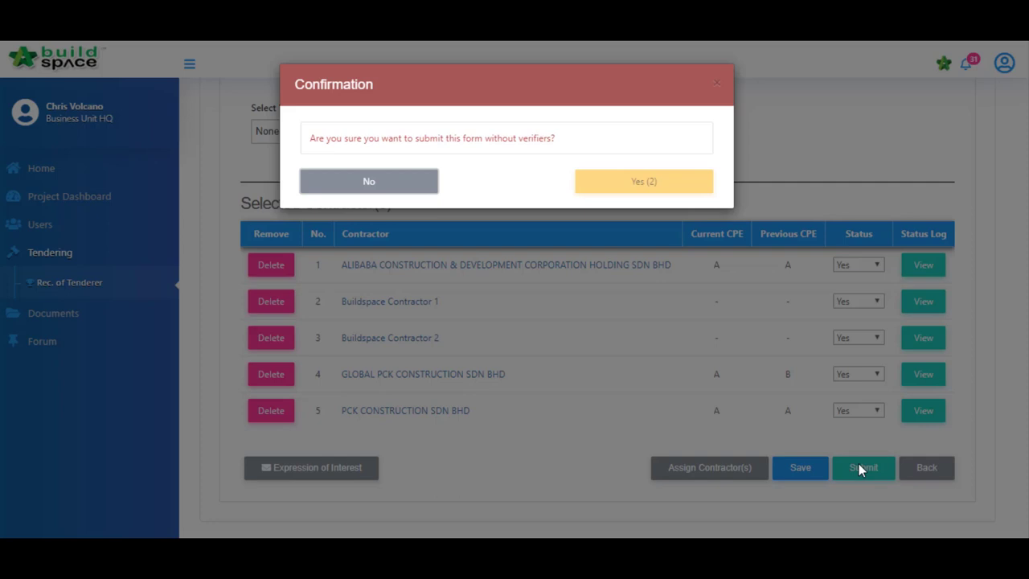
{"action": "left_click", "coordinate": [665, 186]}
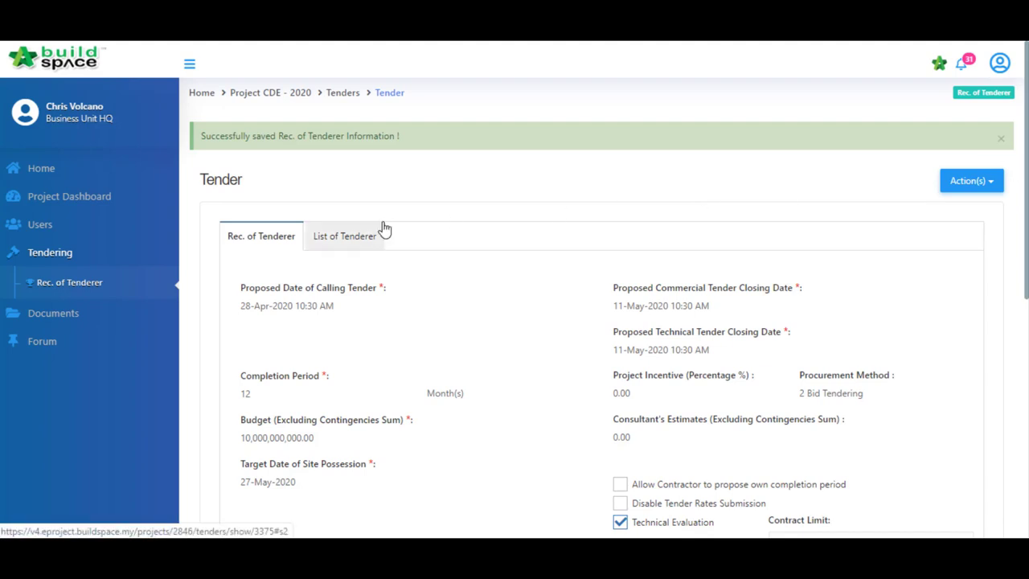
- Review the List of Tenderer form, submit it without verifiers, and open the Calling Tender form
{"action": "left_click", "coordinate": [384, 229]}
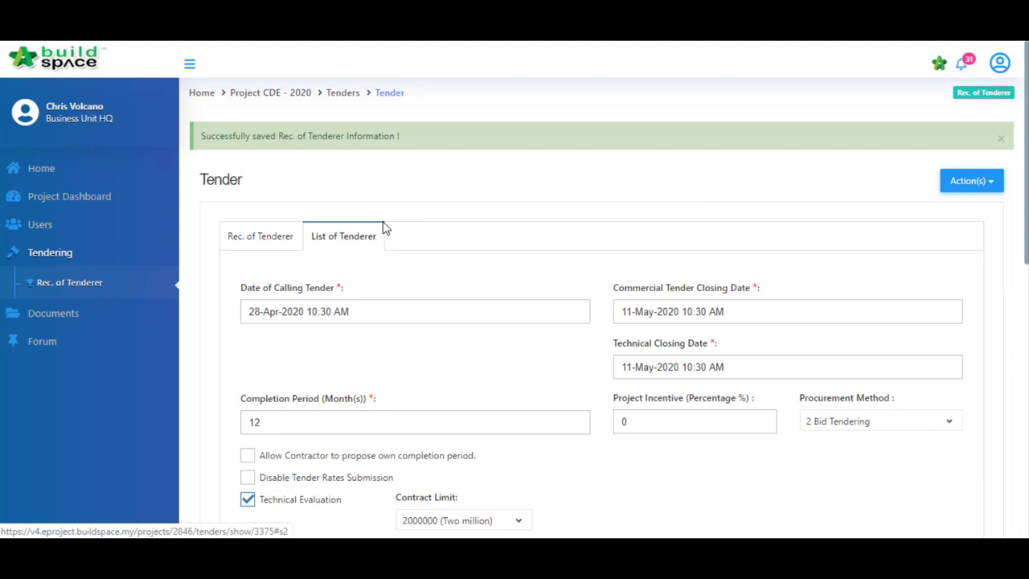
{"action": "scroll", "coordinate": [834, 182], "scroll_direction": "down", "scroll_amount": 4}
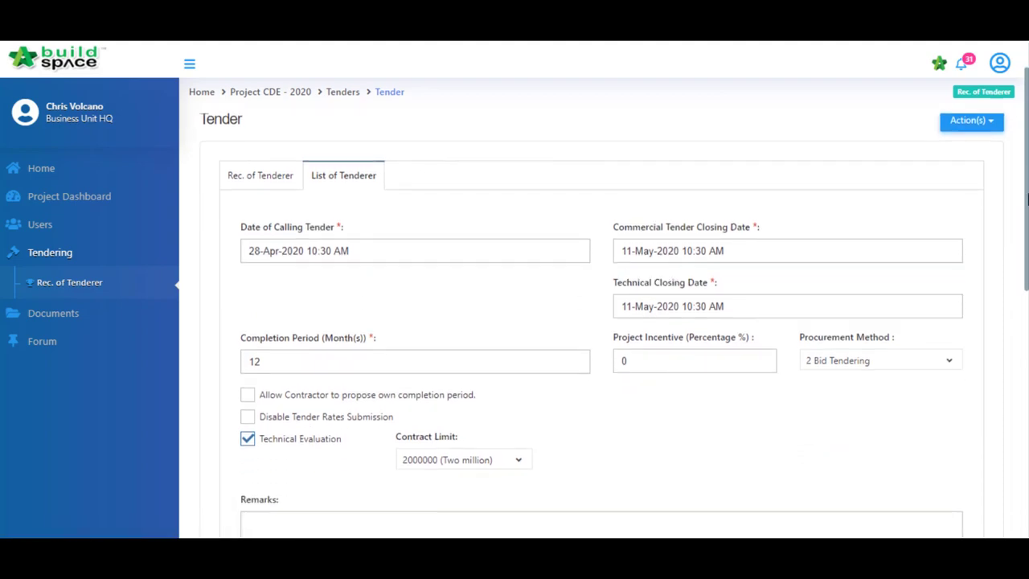
{"action": "scroll", "coordinate": [609, 290], "scroll_direction": "down", "scroll_amount": 7}
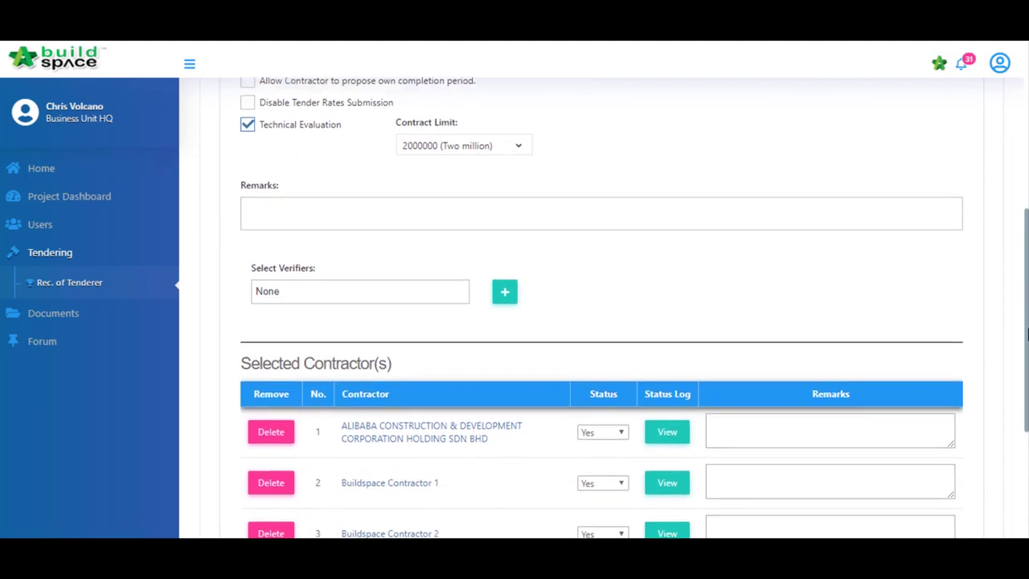
{"action": "scroll", "coordinate": [1027, 412], "scroll_direction": "down", "scroll_amount": 3}
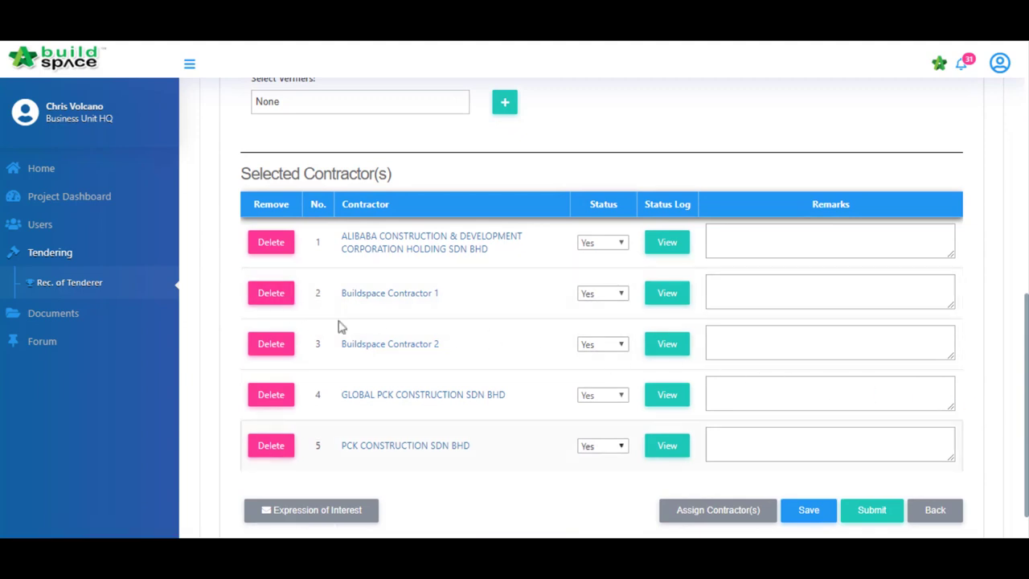
{"action": "left_click", "coordinate": [868, 520]}
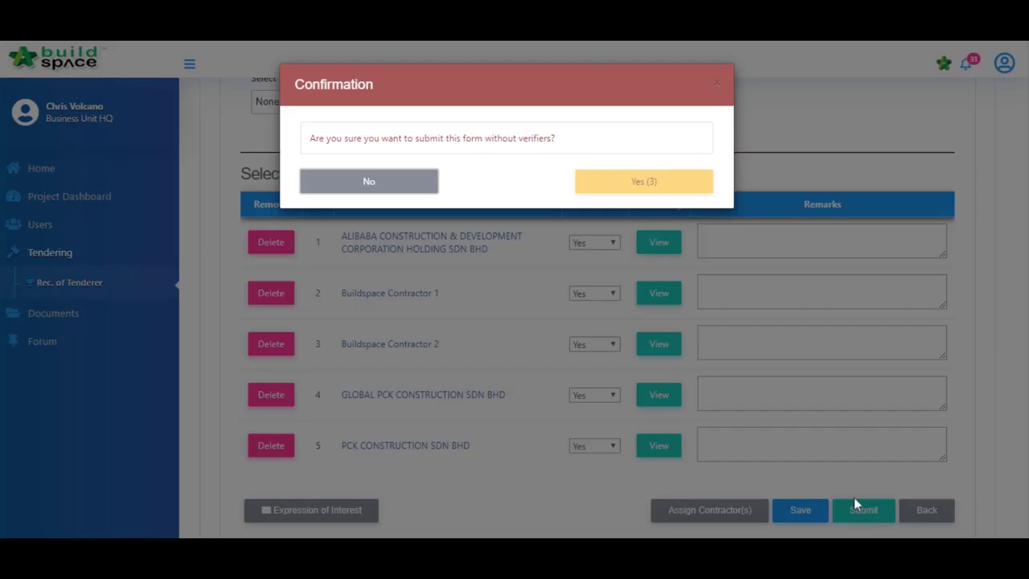
{"action": "left_click", "coordinate": [639, 185]}
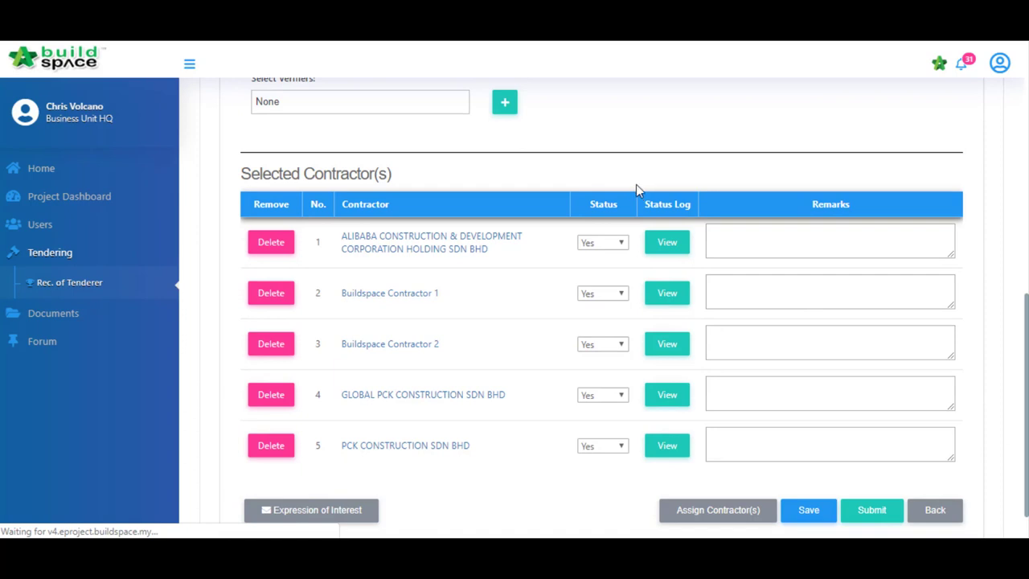
{"action": "left_click", "coordinate": [416, 240]}
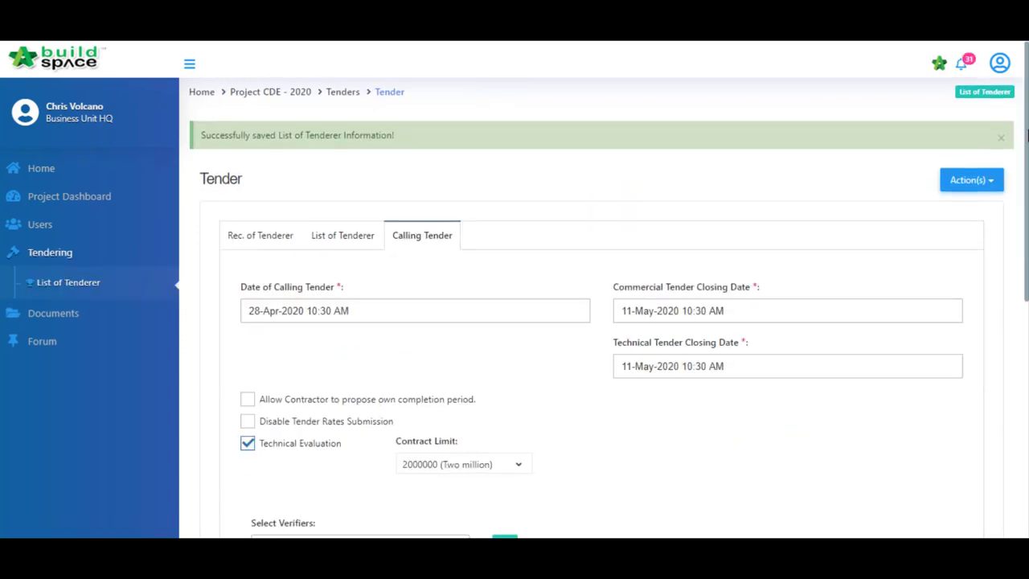
- Send the selected contractors a Tender Invitation with the message "Tender Invitation Content" and submit the Calling Tender form without verifiers
{"action": "left_click_drag", "start_coordinate": [1026, 136], "coordinate": [1026, 349]}
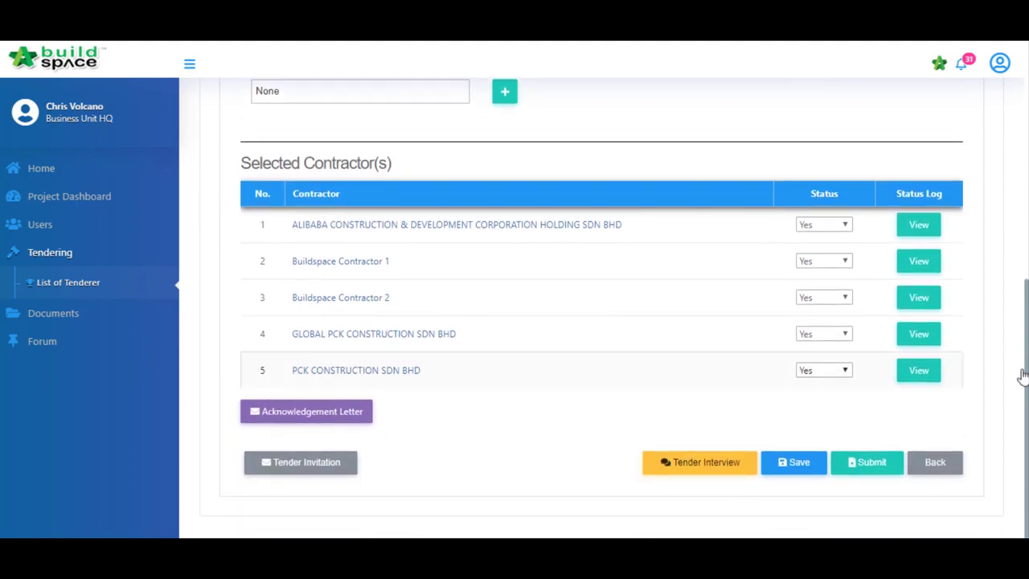
{"action": "left_click", "coordinate": [322, 474]}
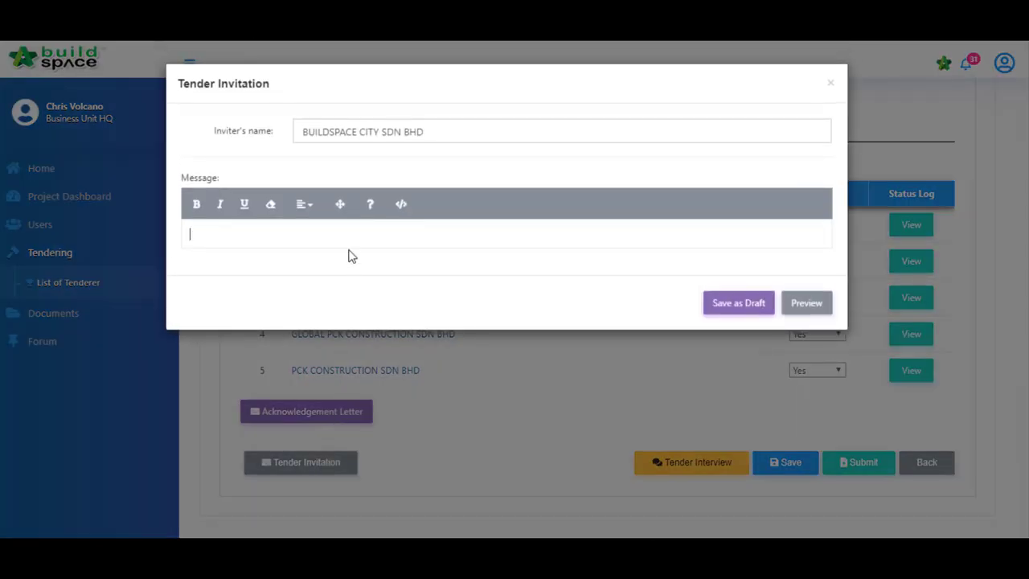
{"action": "type", "text": "Tender Invitation Content"}
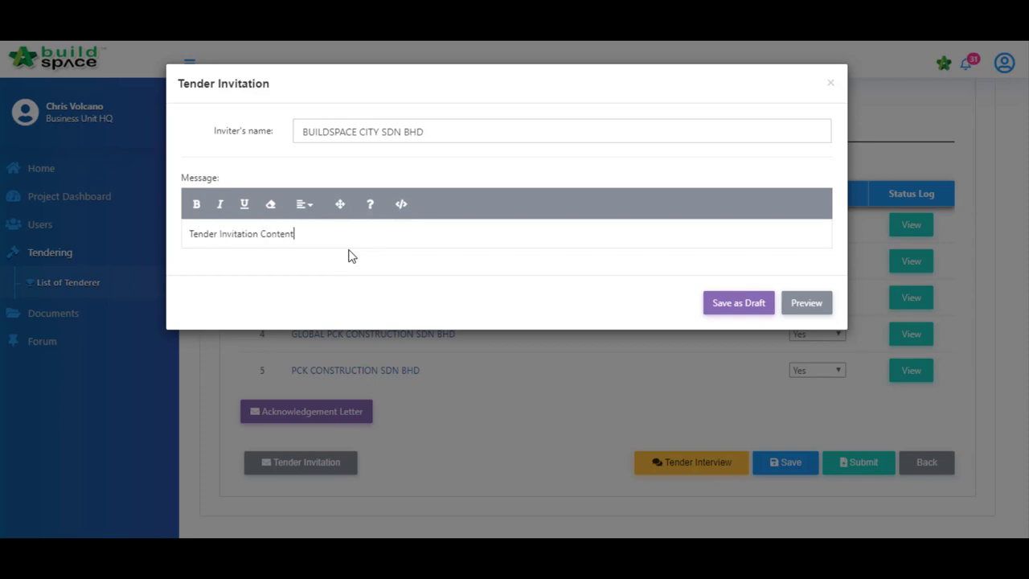
{"action": "left_click", "coordinate": [806, 302]}
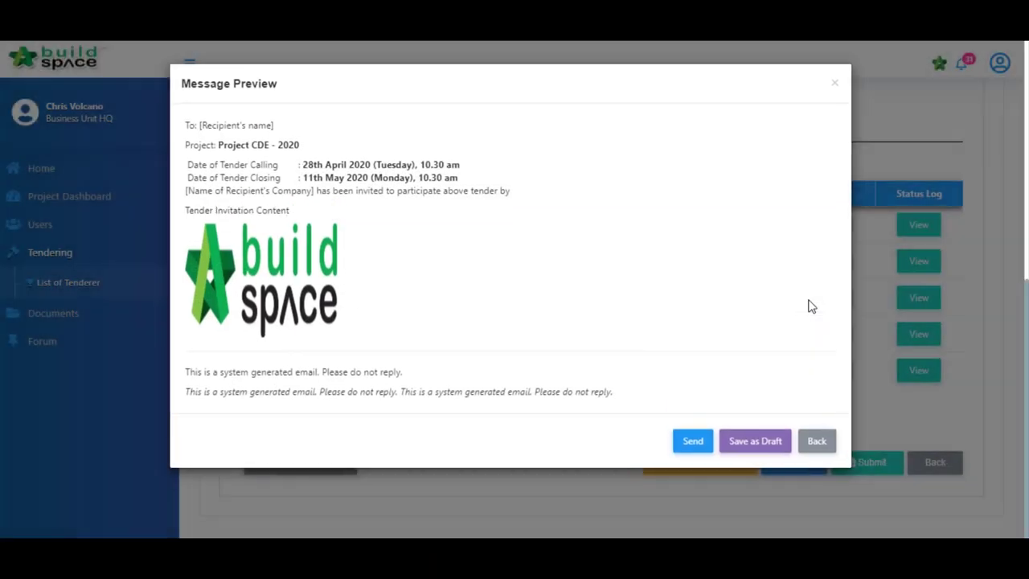
{"action": "left_click", "coordinate": [691, 442]}
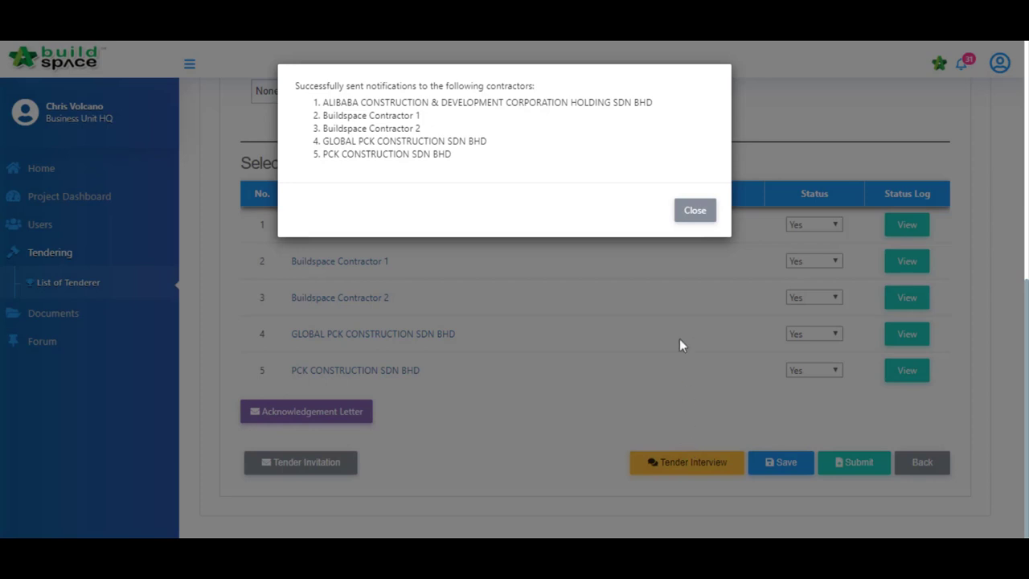
{"action": "left_click", "coordinate": [683, 219]}
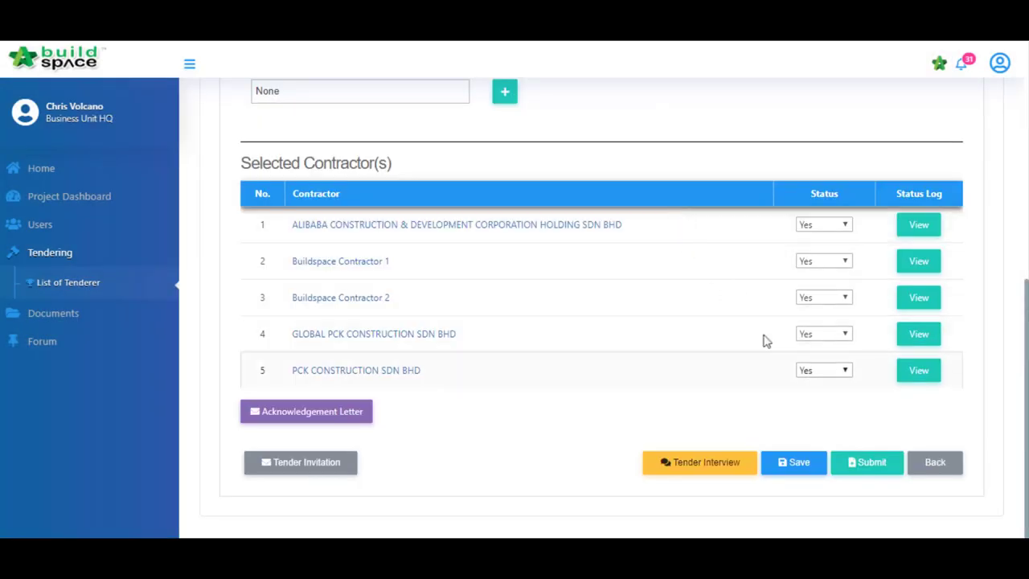
{"action": "left_click", "coordinate": [852, 463]}
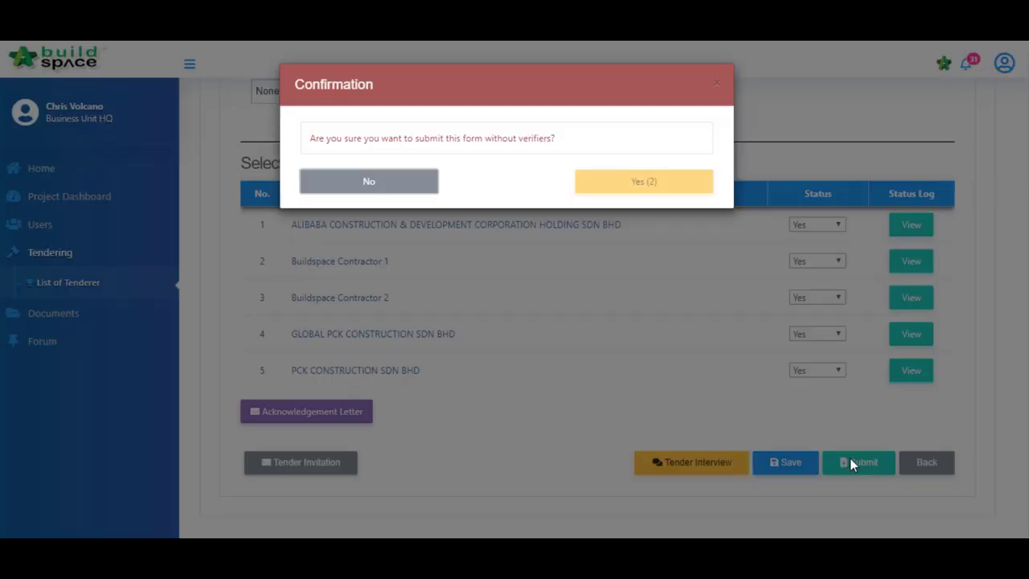
{"action": "left_click", "coordinate": [666, 187]}
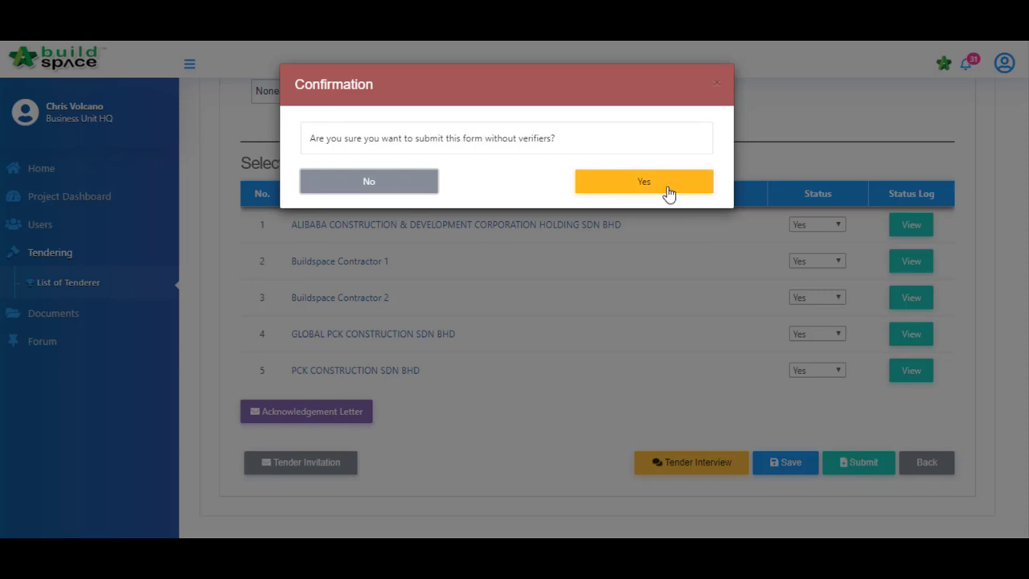
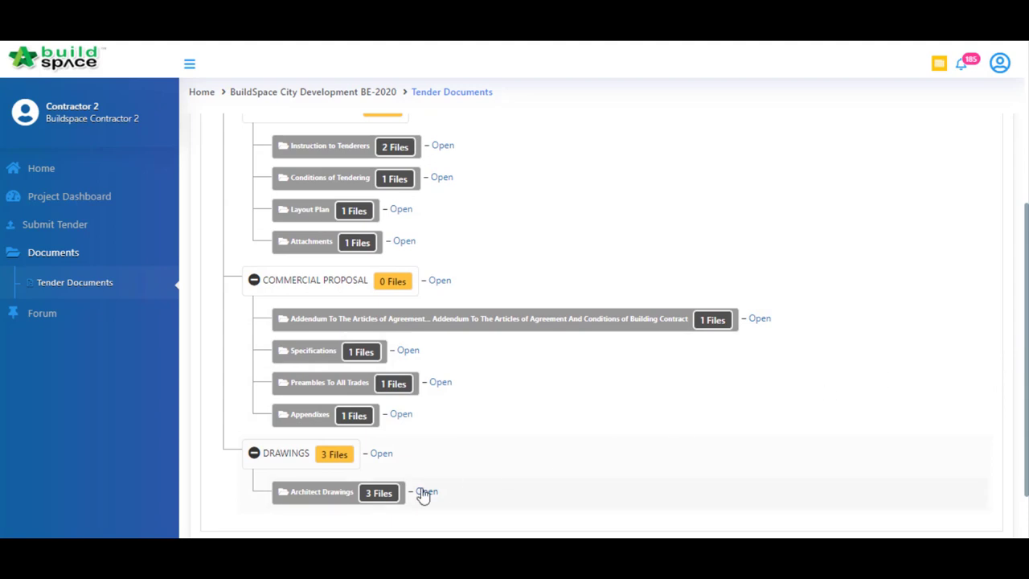
- As the contractor, open the Architect Drawings folder in the tender documents and download it as a zip file
{"action": "left_click", "coordinate": [425, 491]}
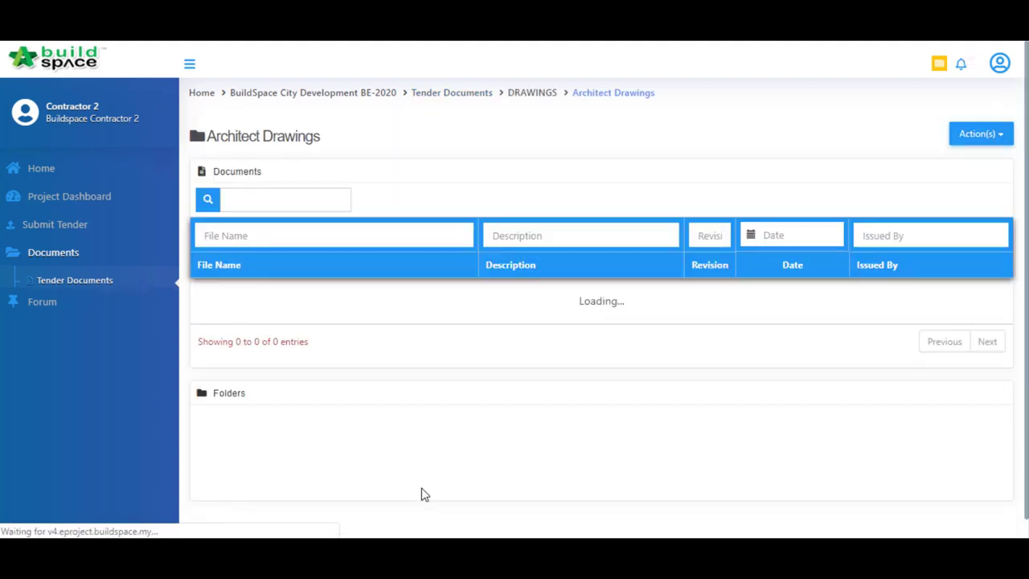
{"action": "left_click", "coordinate": [977, 134]}
{"action": "left_click", "coordinate": [963, 172]}
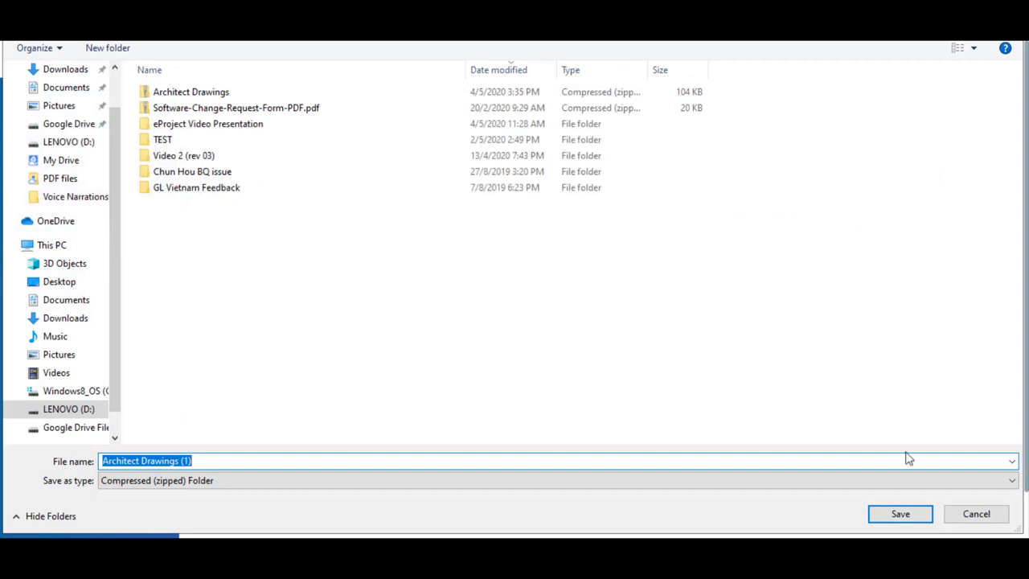
{"action": "left_click", "coordinate": [903, 515]}
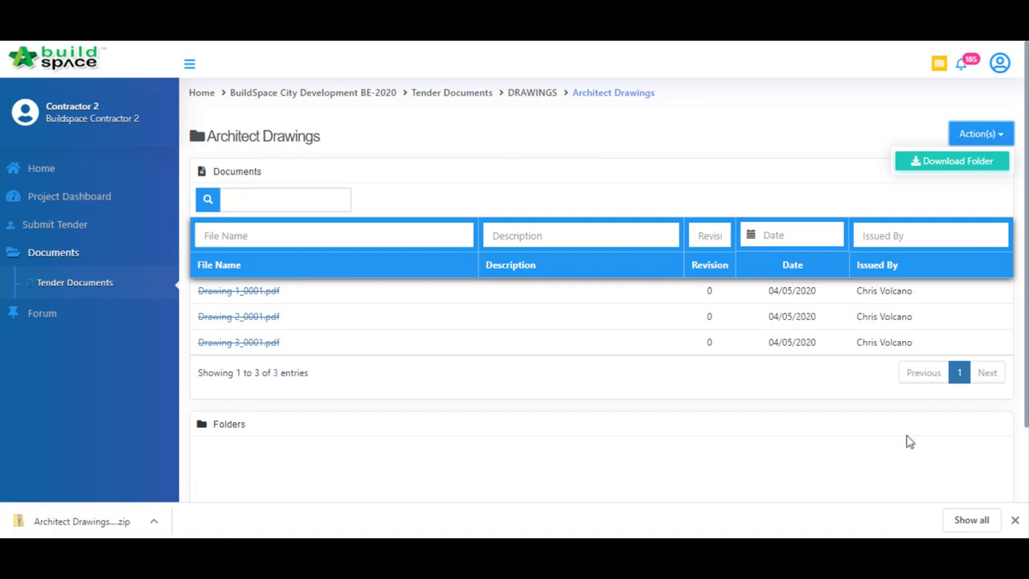
- Switch to the BQ Editor and open the FRAME element of BILL NO.4 - TYPE B
{"action": "left_click", "coordinate": [937, 64]}
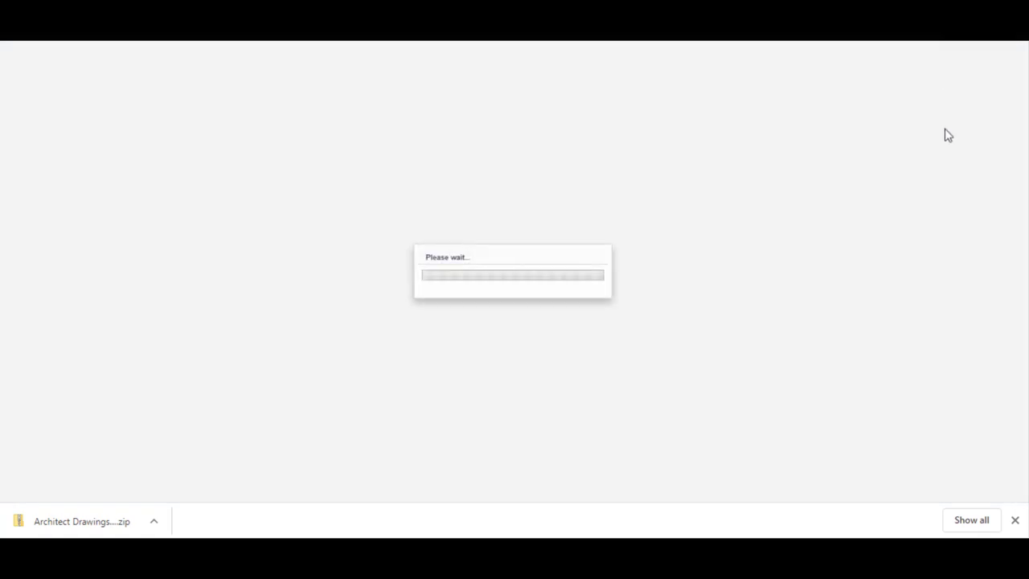
{"action": "left_click", "coordinate": [1015, 521]}
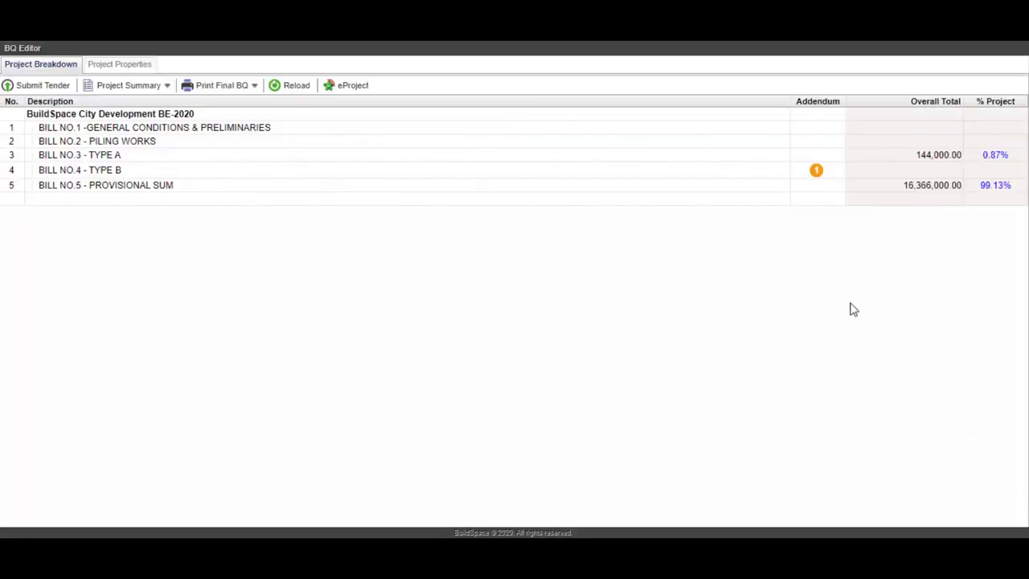
{"action": "double_click", "coordinate": [382, 170]}
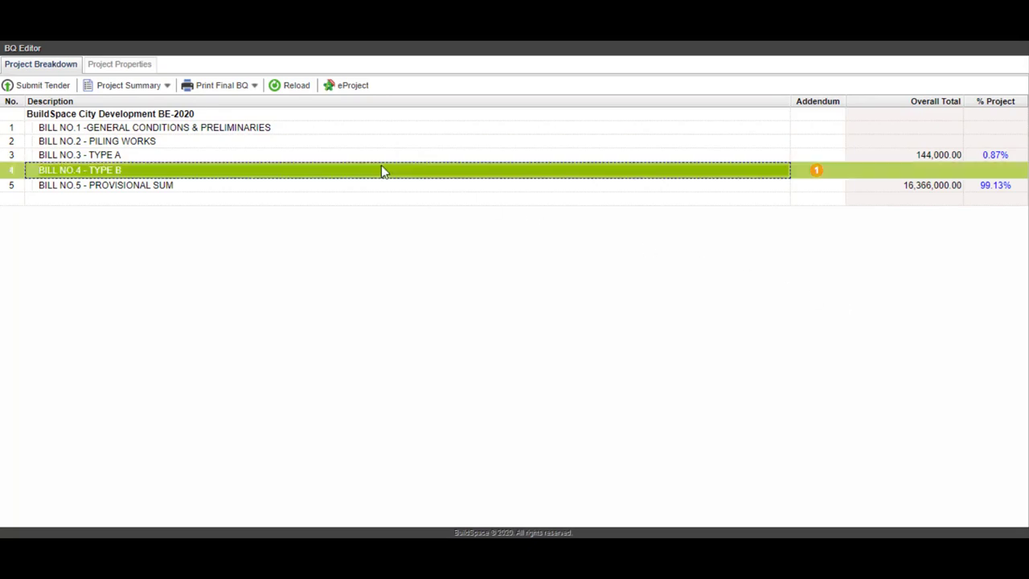
{"action": "double_click", "coordinate": [351, 190]}
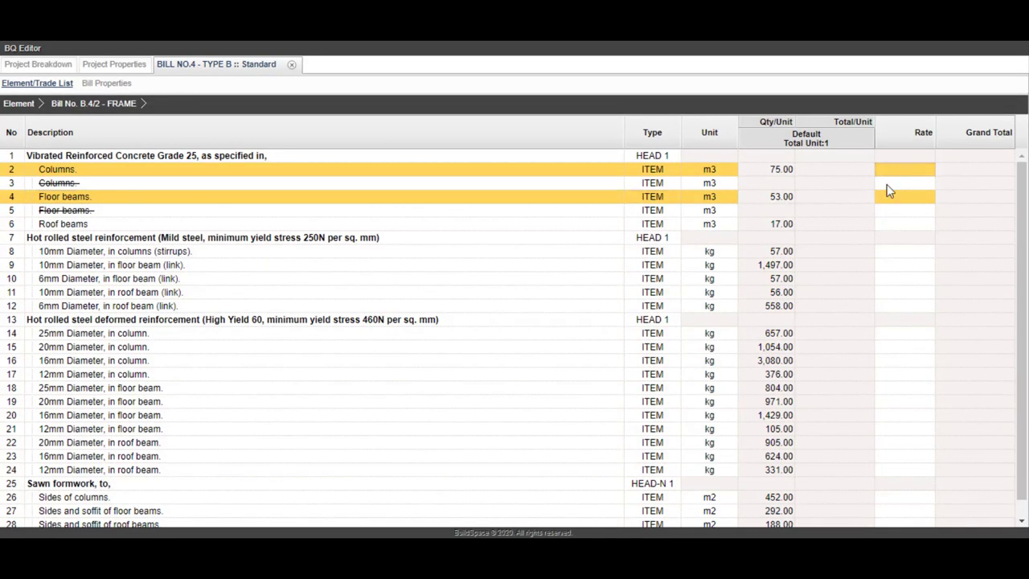
- Set the rate to 300 for the Grade 25 concrete columns, floor beams and roof beams, skipping the struck-out items
{"action": "left_click", "coordinate": [914, 175]}
{"action": "type", "text": "300"}
{"action": "key", "text": "Return"}
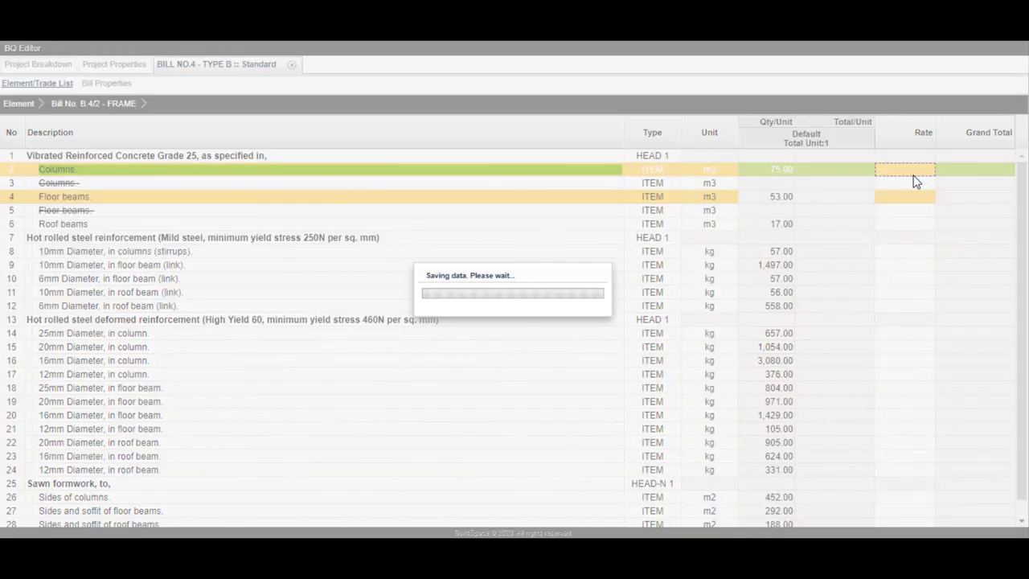
{"action": "type", "text": "300"}
{"action": "key", "text": "Return"}
{"action": "type", "text": "300"}
{"action": "key", "text": "Return"}
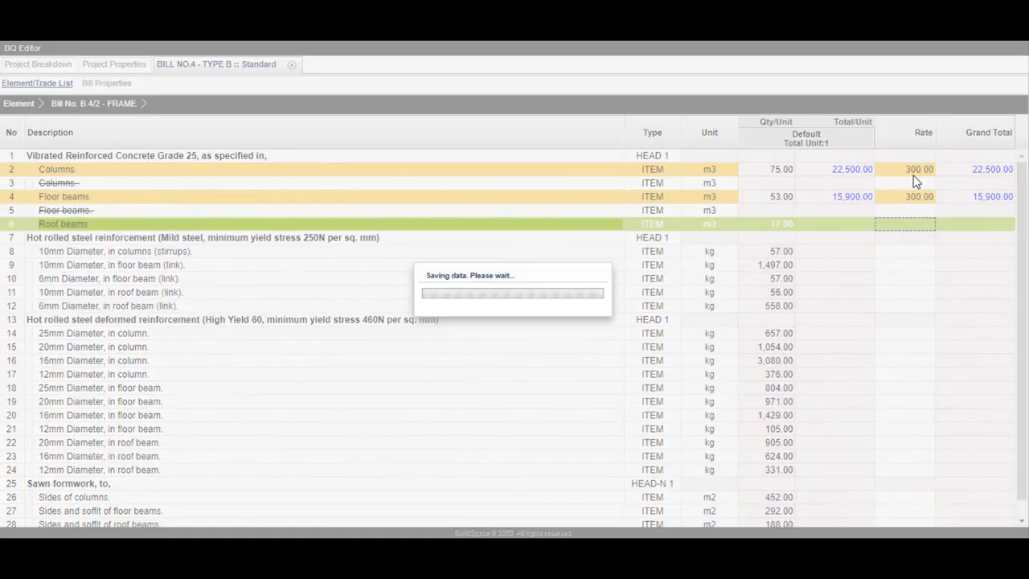
- Set the rate to 5 for all five mild steel reinforcement items and close BILL NO.4 - TYPE B
{"action": "type", "text": "5"}
{"action": "key", "text": "Return"}
{"action": "type", "text": "5"}
{"action": "key", "text": "Return"}
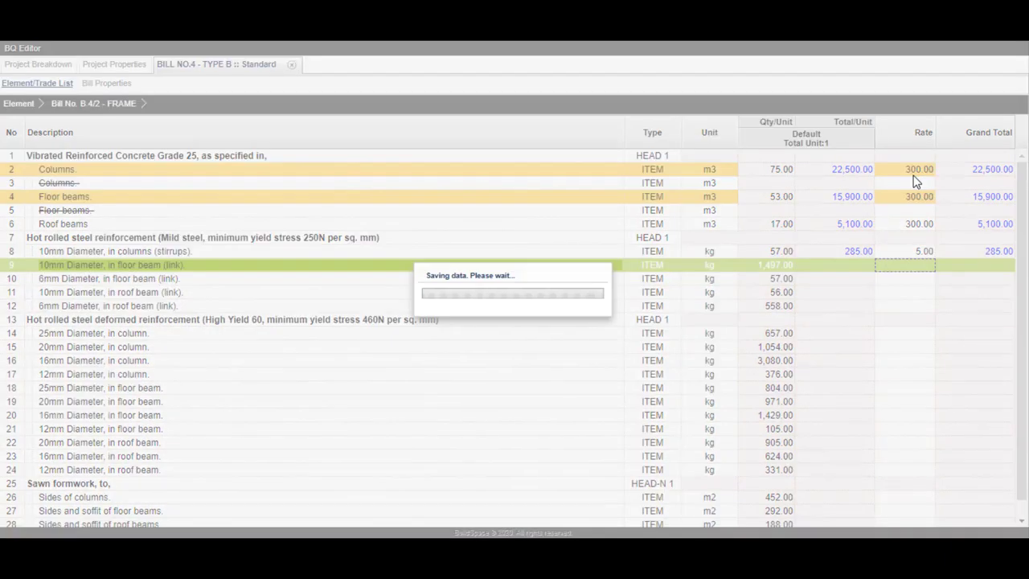
{"action": "type", "text": "5"}
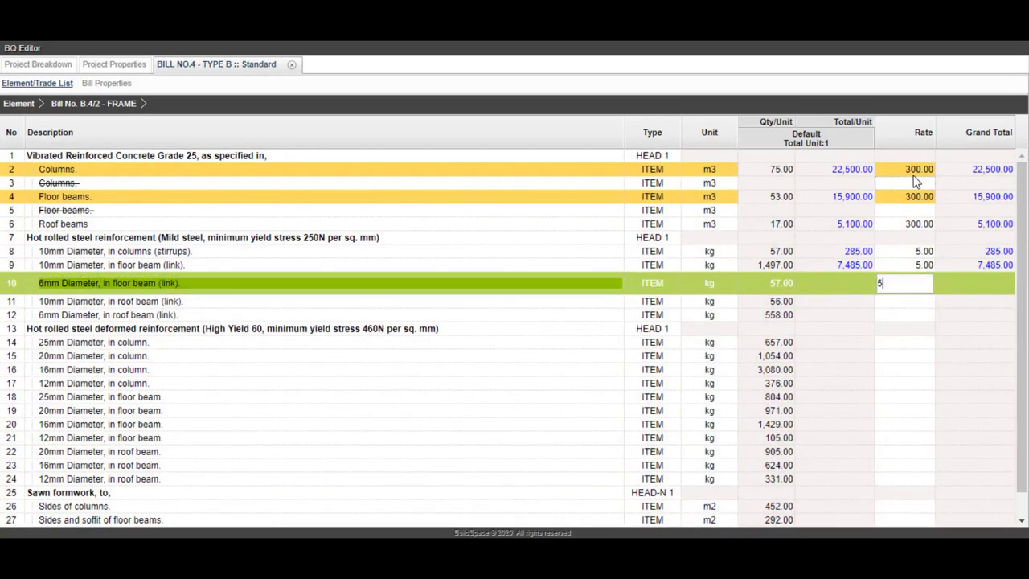
{"action": "key", "text": "Return"}
{"action": "type", "text": "5"}
{"action": "key", "text": "Return"}
{"action": "type", "text": "5"}
{"action": "key", "text": "Return"}
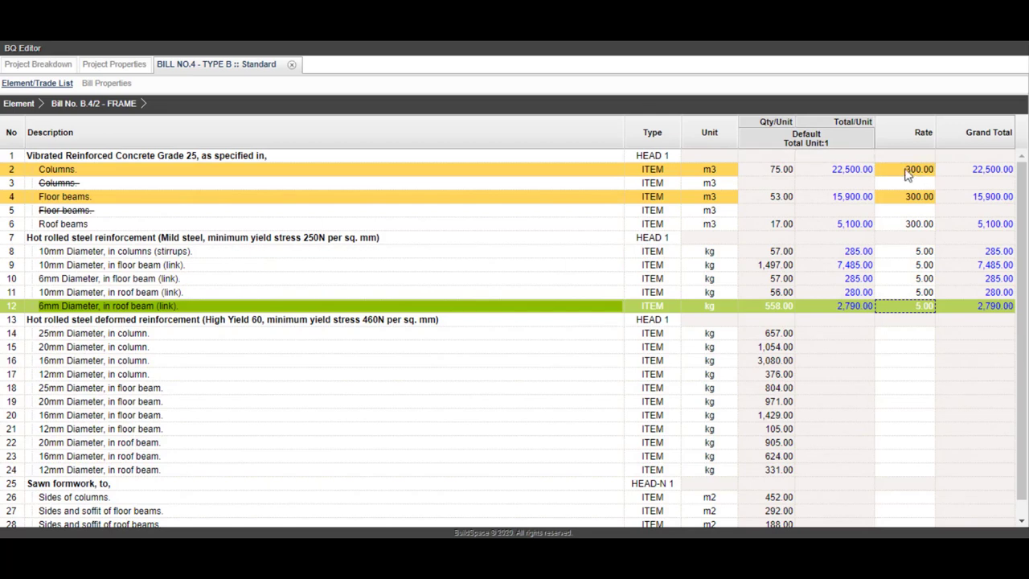
{"action": "left_click", "coordinate": [292, 65]}
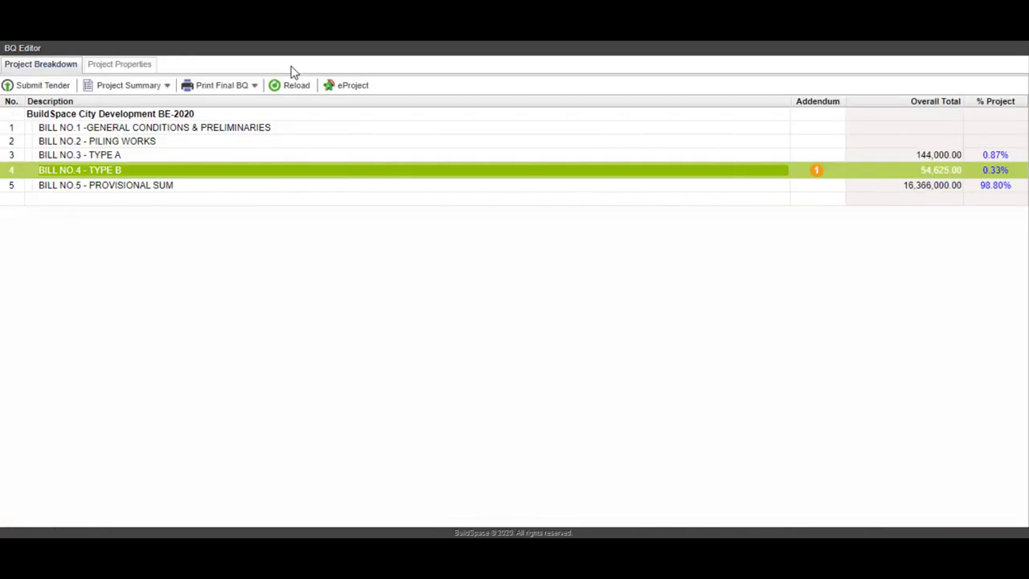
- Generate the final BQ print of BILL NO.4 - TYPE B without price, review its pages and close the print list
{"action": "left_click", "coordinate": [241, 85]}
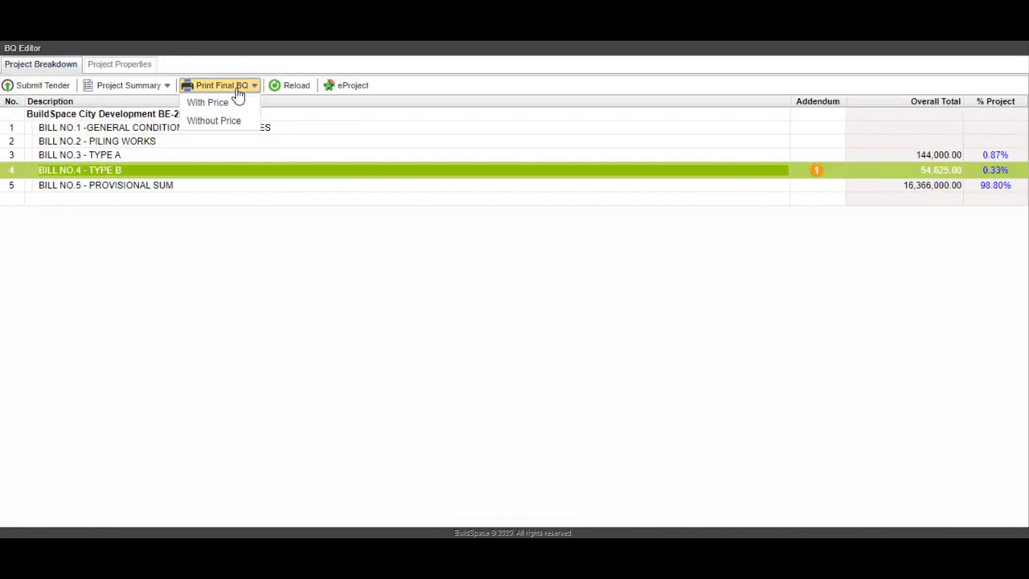
{"action": "left_click", "coordinate": [229, 122]}
{"action": "left_click", "coordinate": [783, 245]}
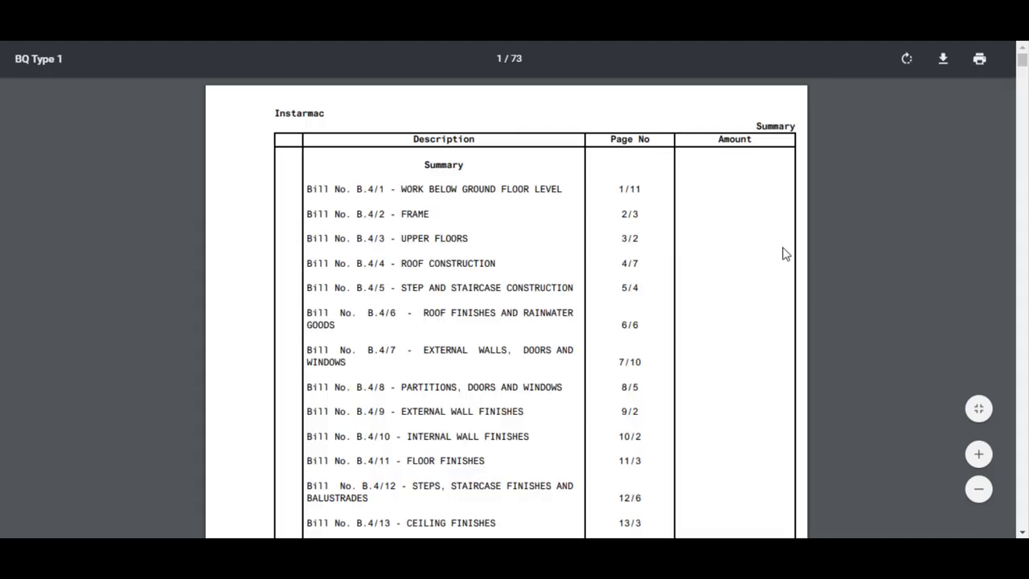
{"action": "scroll", "coordinate": [784, 253], "scroll_direction": "down", "scroll_amount": 20}
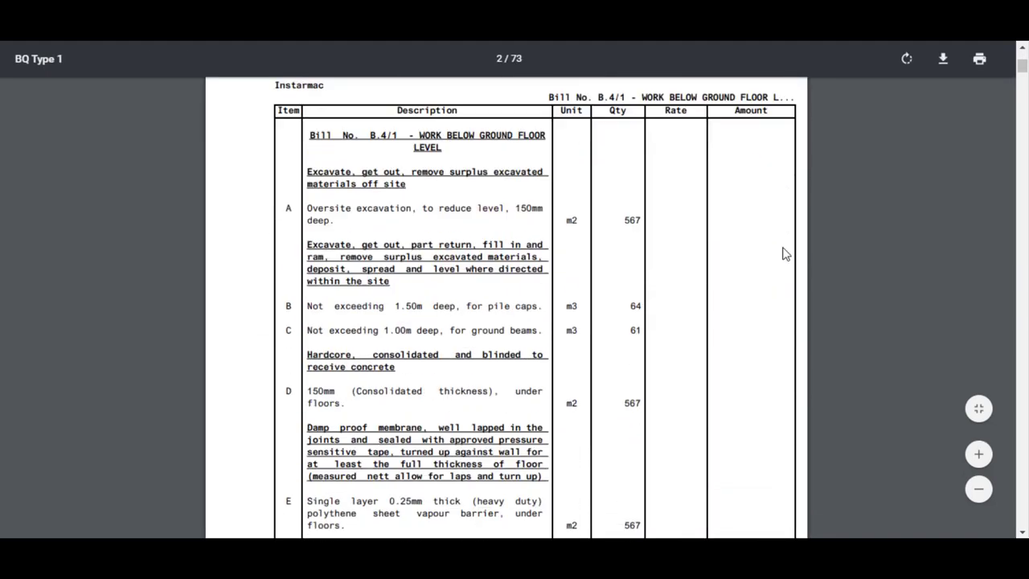
{"action": "scroll", "coordinate": [784, 253], "scroll_direction": "down", "scroll_amount": 3}
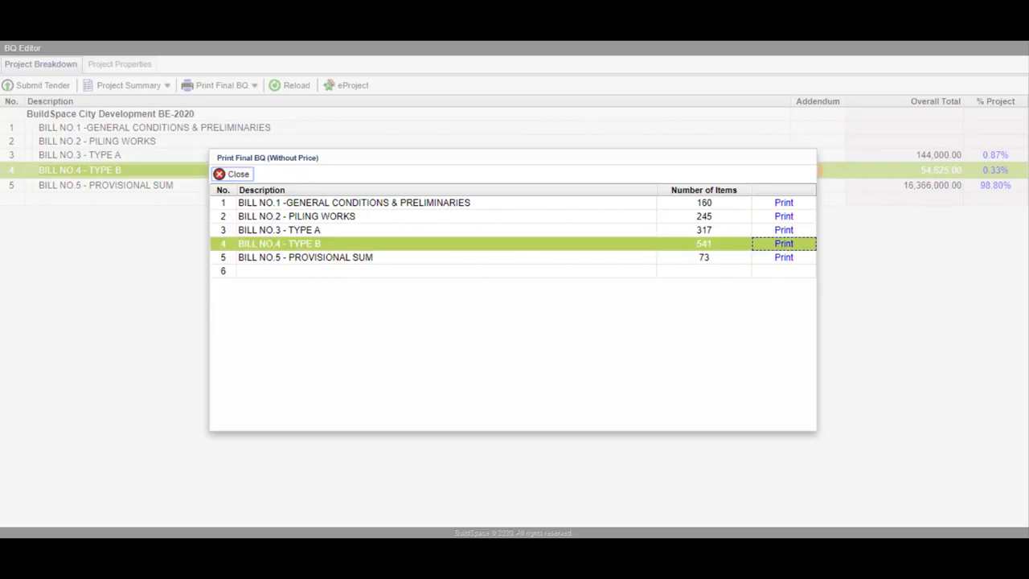
{"action": "left_click", "coordinate": [231, 174]}
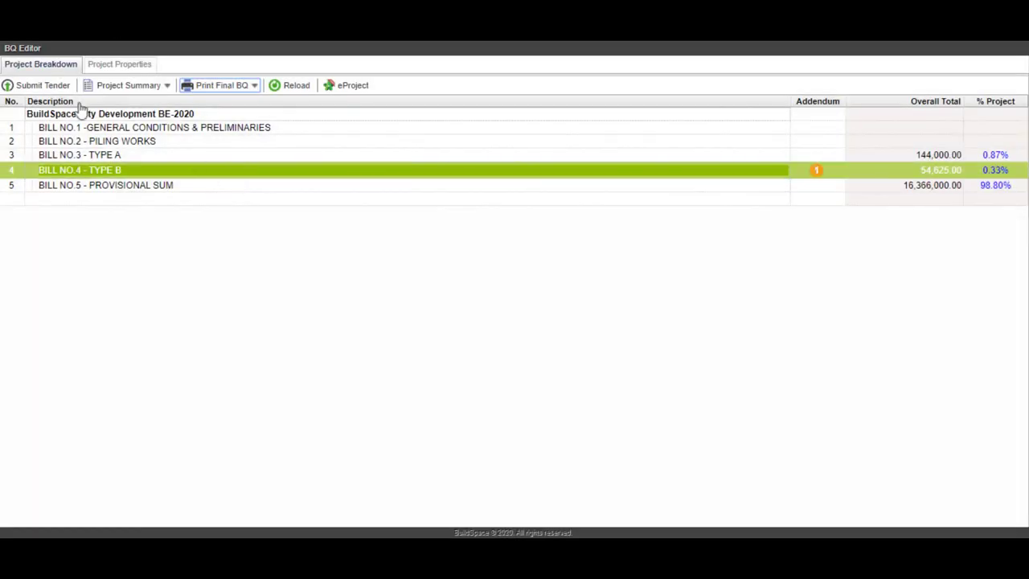
- Submit the priced tender from the BQ Editor, then open its submission page in eProject
{"action": "left_click", "coordinate": [36, 86]}
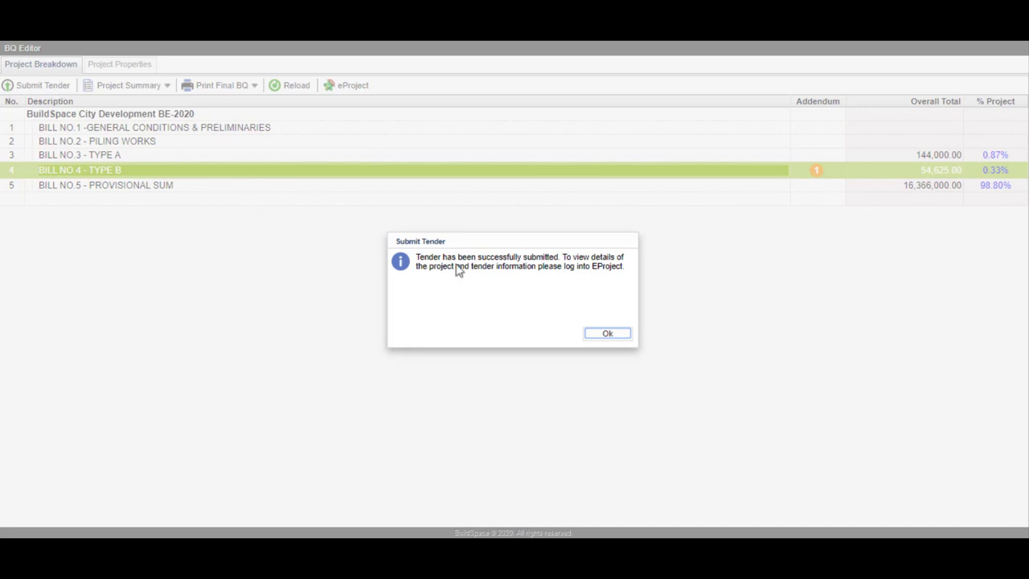
{"action": "left_click", "coordinate": [608, 333]}
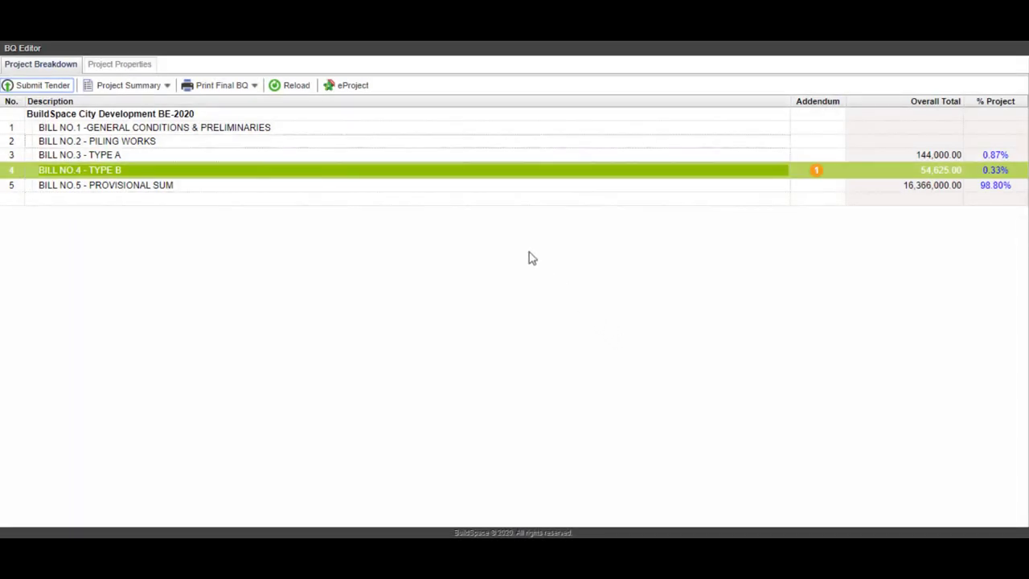
{"action": "left_click", "coordinate": [354, 87]}
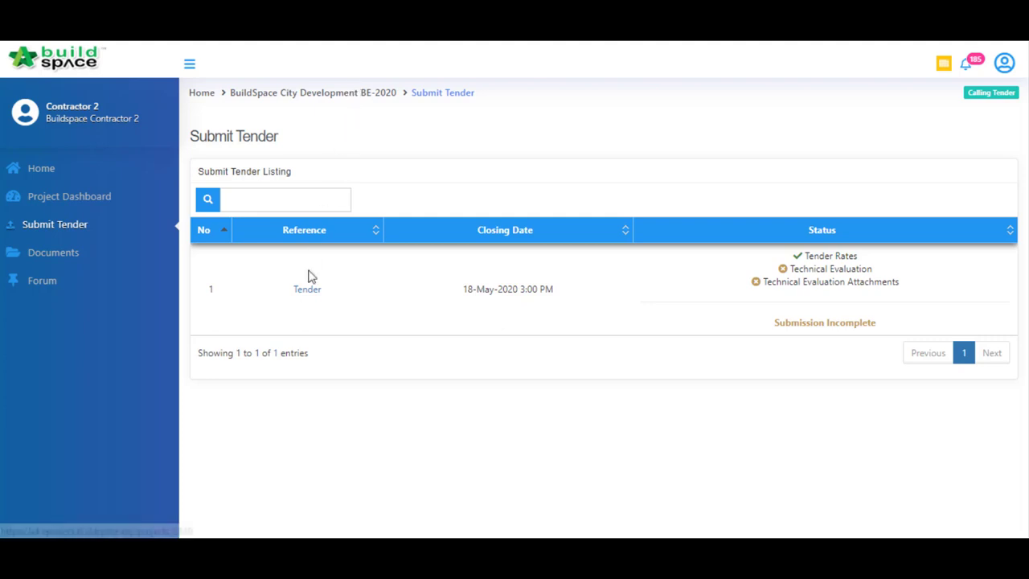
{"action": "left_click", "coordinate": [304, 297]}
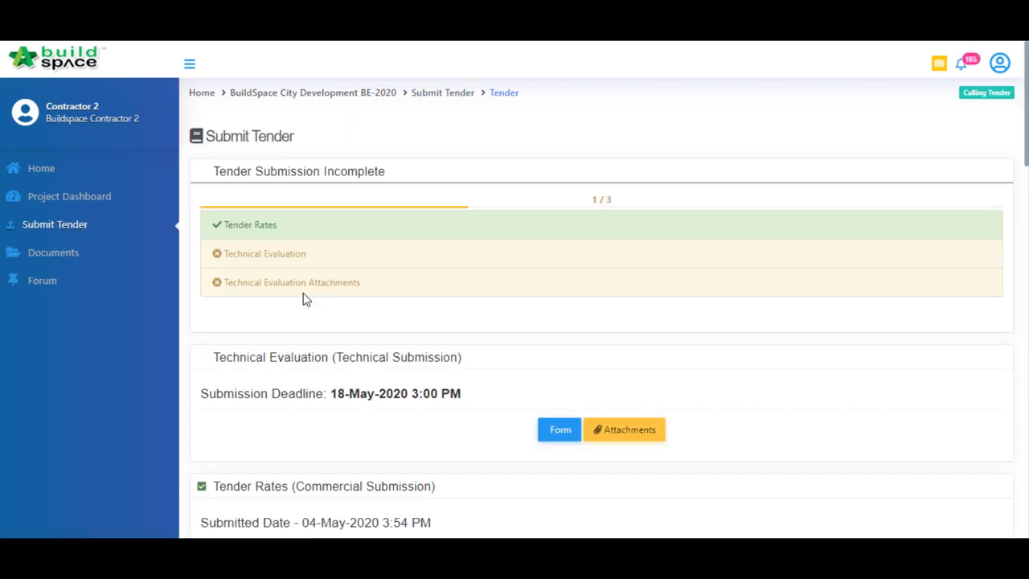
- Set the project discount percentage to 5%, update the tender rates information and review the commercial submission
{"action": "scroll", "coordinate": [303, 297], "scroll_direction": "down", "scroll_amount": 4}
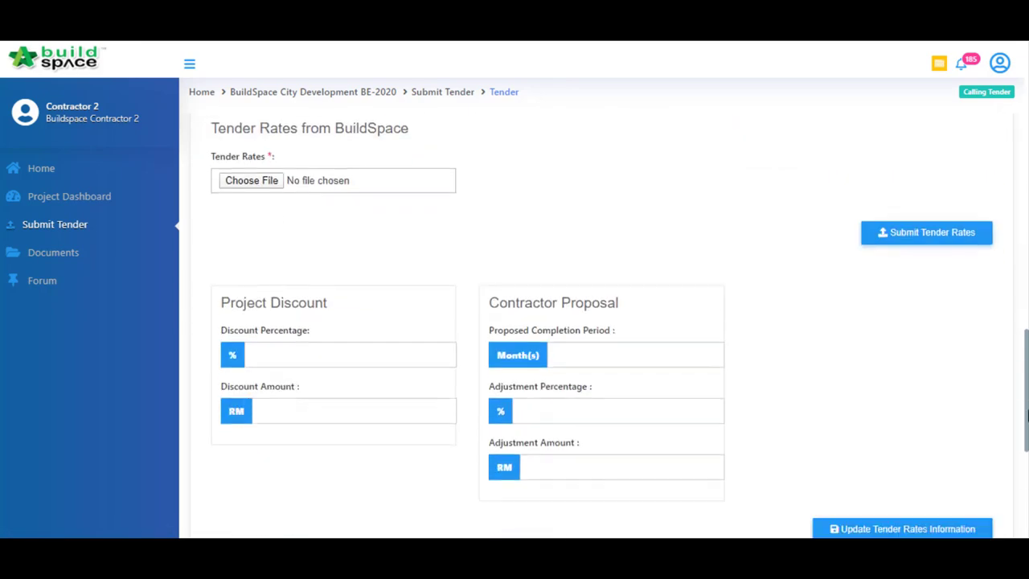
{"action": "scroll", "coordinate": [1026, 440], "scroll_direction": "down", "scroll_amount": 2}
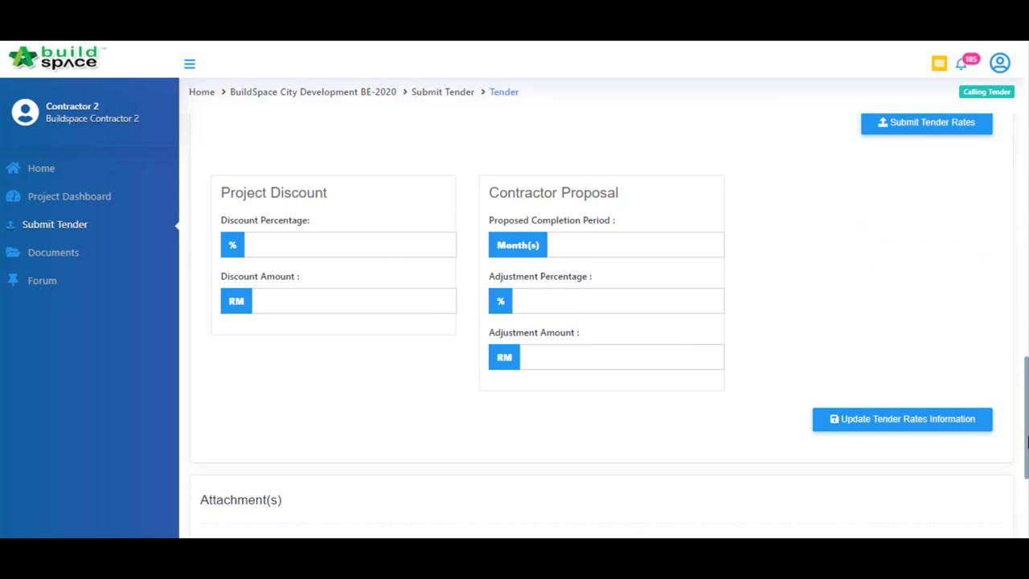
{"action": "left_click", "coordinate": [354, 243]}
{"action": "type", "text": "5"}
{"action": "left_click", "coordinate": [875, 429]}
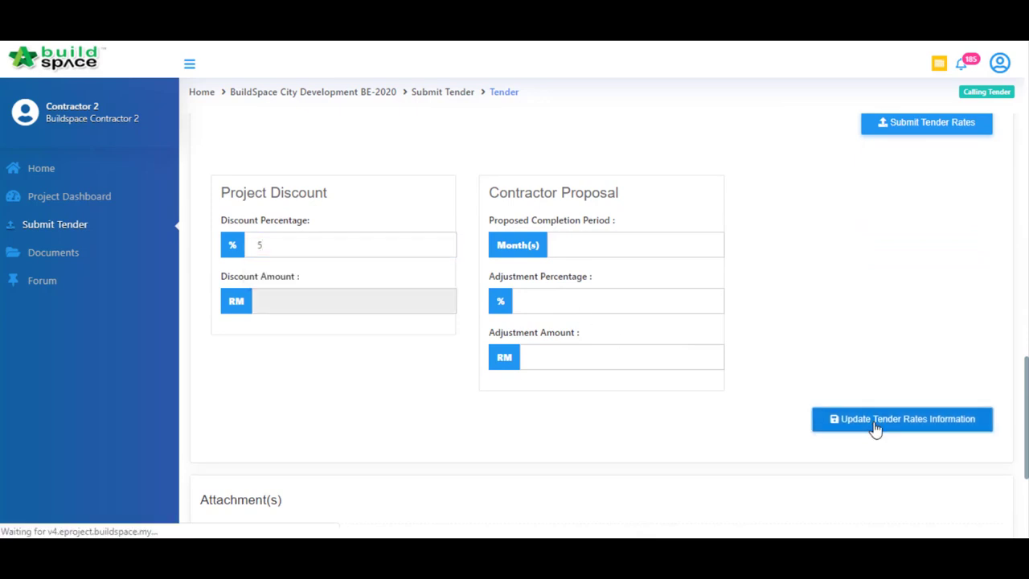
{"action": "scroll", "coordinate": [1025, 245], "scroll_direction": "down", "scroll_amount": 5}
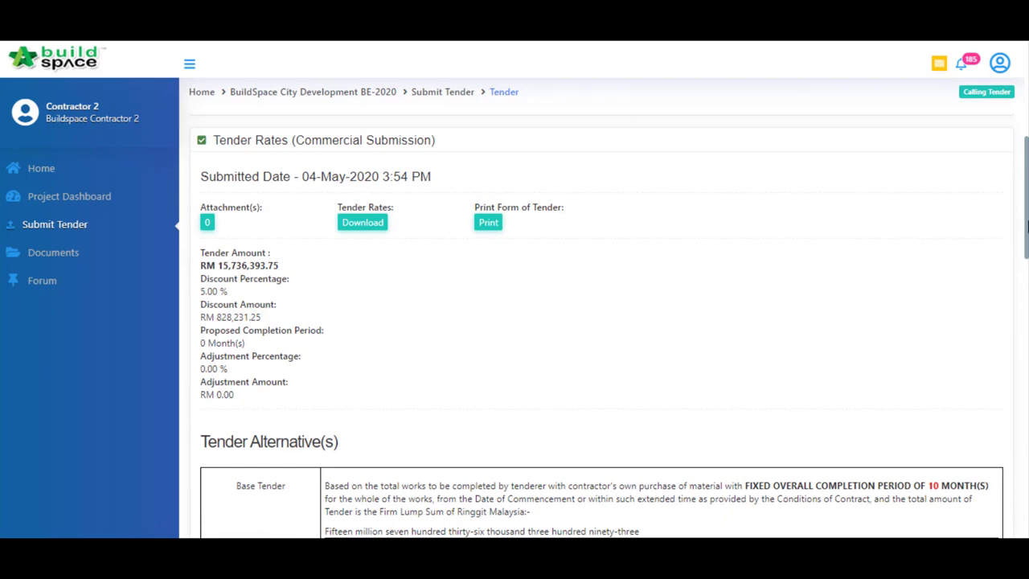
- In the Technical Evaluation Form, select 5 to under 10 years' experience for CEO/Managing Director and 3 to under 5 years for HSSE Officer / Supervisor
{"action": "scroll", "coordinate": [1026, 226], "scroll_direction": "up", "scroll_amount": 5}
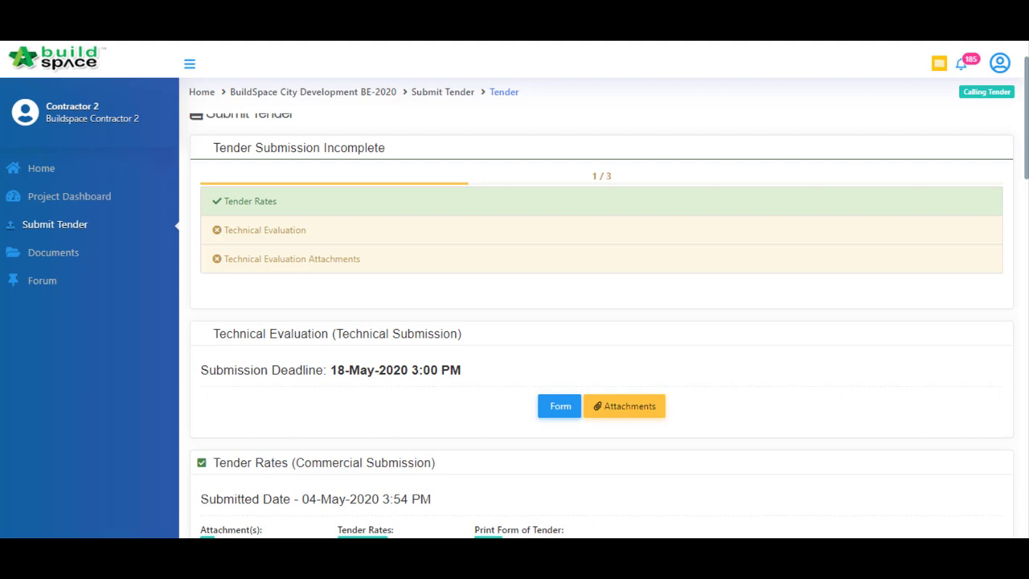
{"action": "left_click", "coordinate": [560, 406]}
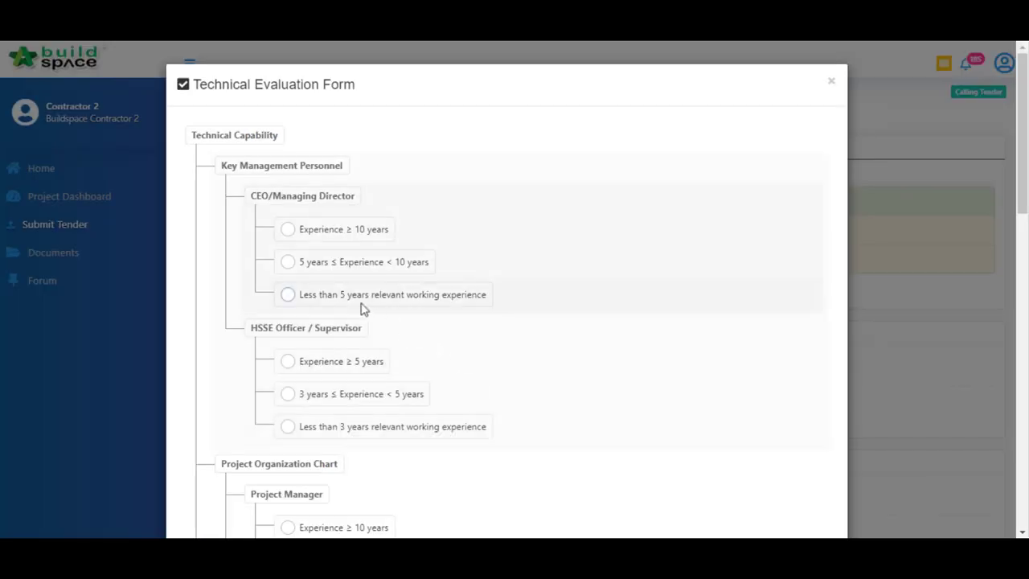
{"action": "left_click", "coordinate": [288, 262]}
{"action": "left_click", "coordinate": [288, 394]}
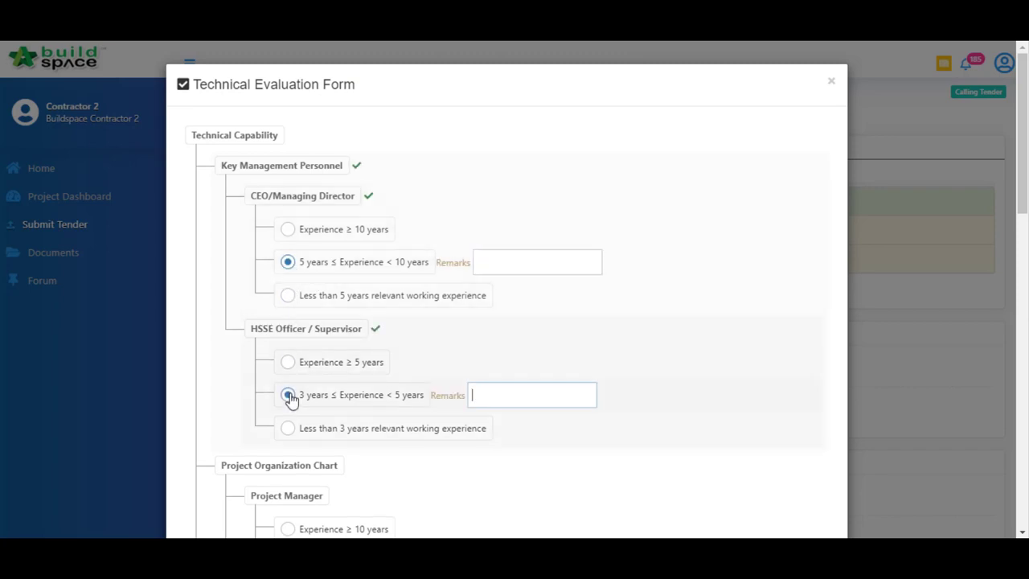
- Select experience ≥ 10 years for both Project Manager and Construction Manager, and 3 ≤ Rating < 4 for ESH Performance Rating
{"action": "scroll", "coordinate": [292, 394], "scroll_direction": "down", "scroll_amount": 2}
{"action": "left_click", "coordinate": [290, 380]}
{"action": "scroll", "coordinate": [292, 380], "scroll_direction": "down", "scroll_amount": 2}
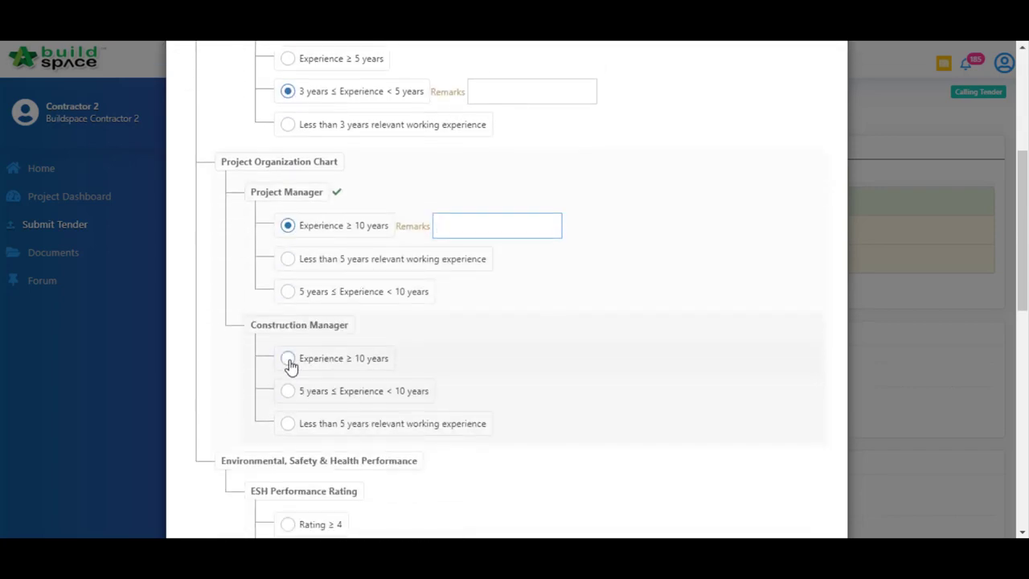
{"action": "left_click", "coordinate": [288, 360]}
{"action": "scroll", "coordinate": [290, 363], "scroll_direction": "down", "scroll_amount": 2}
{"action": "left_click", "coordinate": [288, 406]}
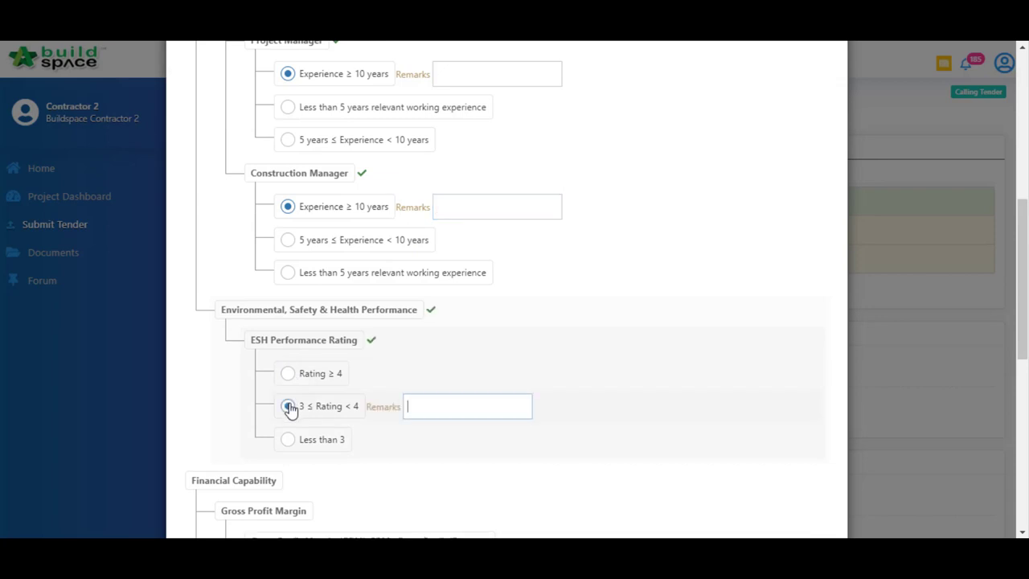
- Select 8% > GPM > 9.99% for Gross Profit Margin, < 1.25 times for Liquidity Ratio and ≤ 0.75 times for Gearing Ratio, and save the form
{"action": "scroll", "coordinate": [290, 407], "scroll_direction": "down", "scroll_amount": 2}
{"action": "scroll", "coordinate": [291, 406], "scroll_direction": "down", "scroll_amount": 1}
{"action": "left_click", "coordinate": [289, 378]}
{"action": "scroll", "coordinate": [292, 366], "scroll_direction": "down", "scroll_amount": 3}
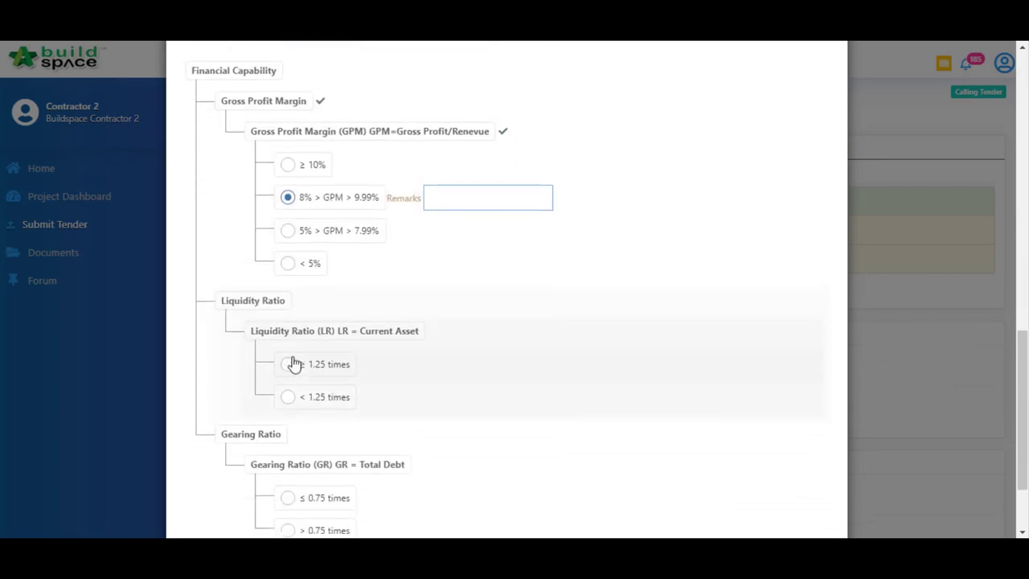
{"action": "left_click", "coordinate": [288, 351]}
{"action": "left_click", "coordinate": [289, 451]}
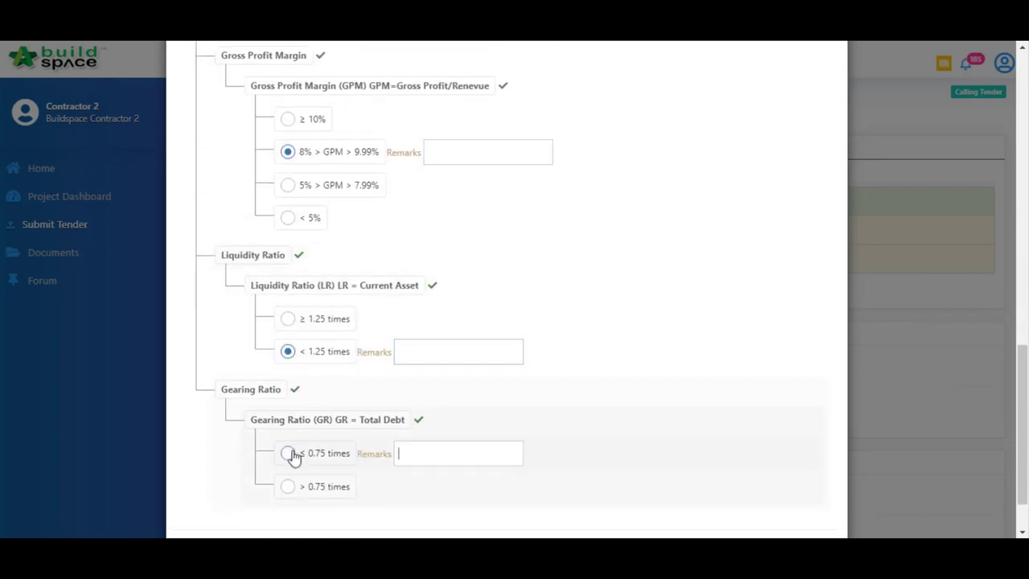
{"action": "scroll", "coordinate": [309, 387], "scroll_direction": "down", "scroll_amount": 1}
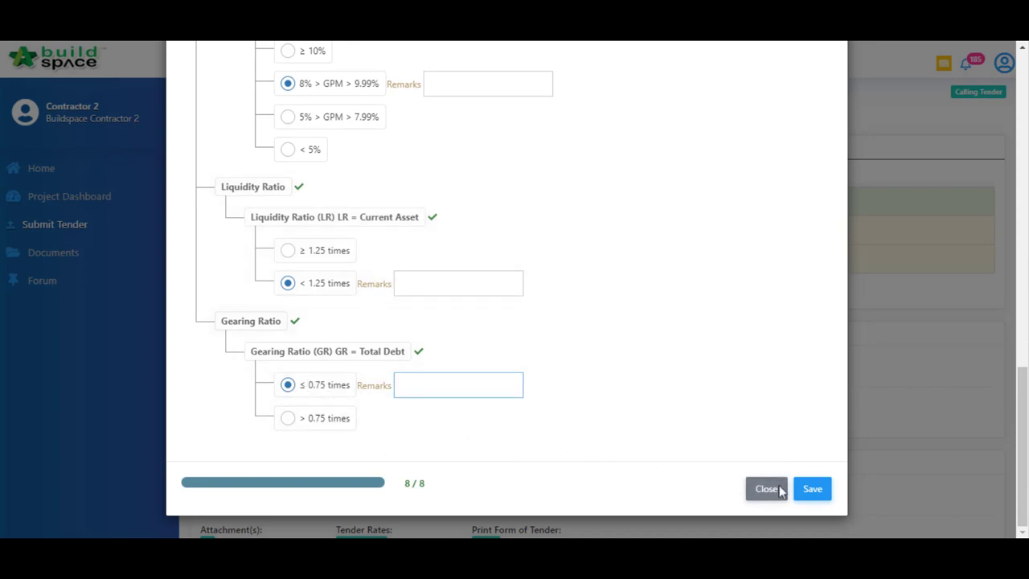
{"action": "left_click", "coordinate": [811, 494]}
{"action": "left_click", "coordinate": [811, 496]}
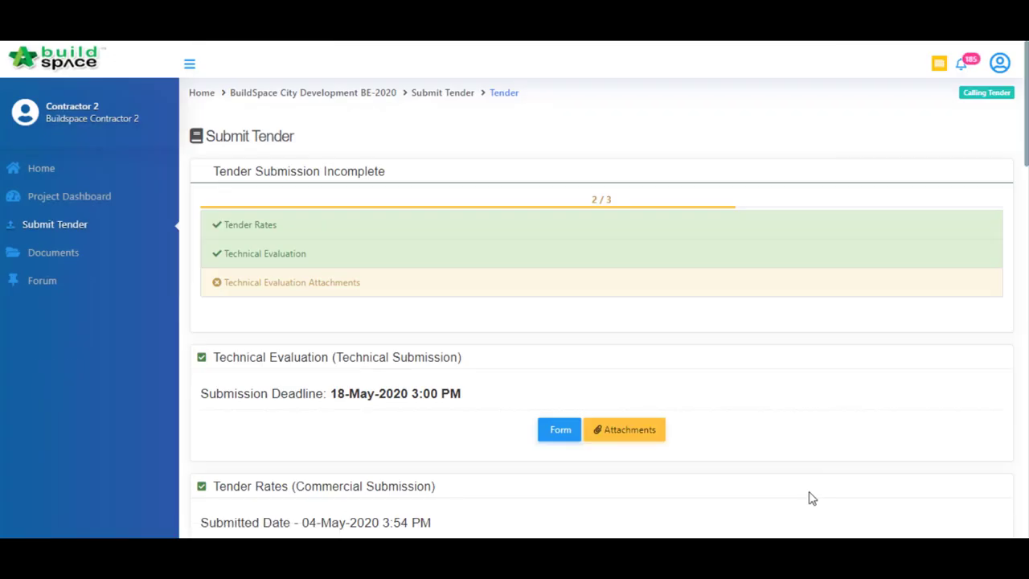
- Upload the mandatory technical attachments: Drawing 5.pdf for Company Registration, and Drawing 8.pdf for CIDB Cert and Base Outline Tender Programme
{"action": "left_click", "coordinate": [626, 437]}
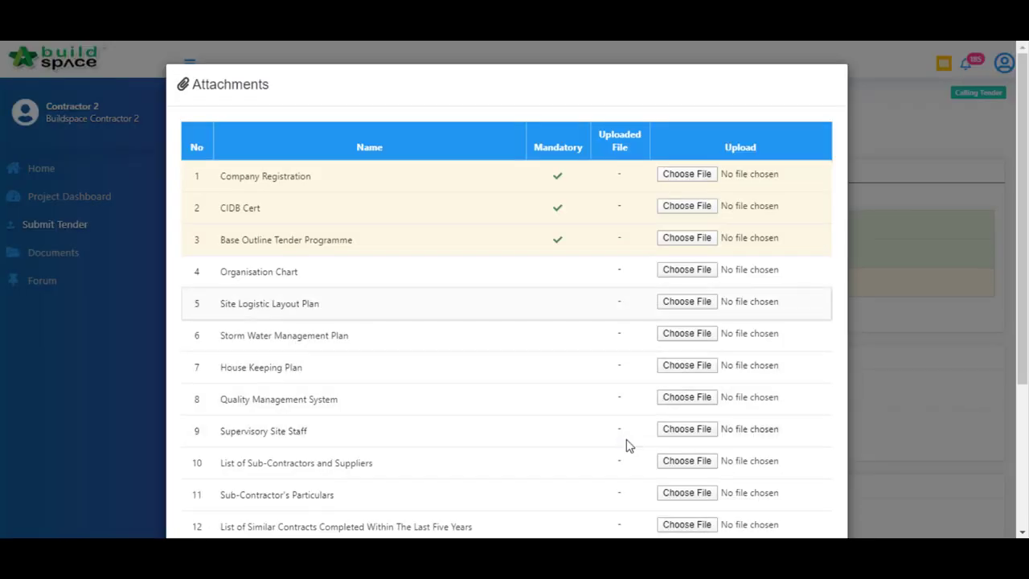
{"action": "left_click", "coordinate": [687, 174]}
{"action": "double_click", "coordinate": [338, 172]}
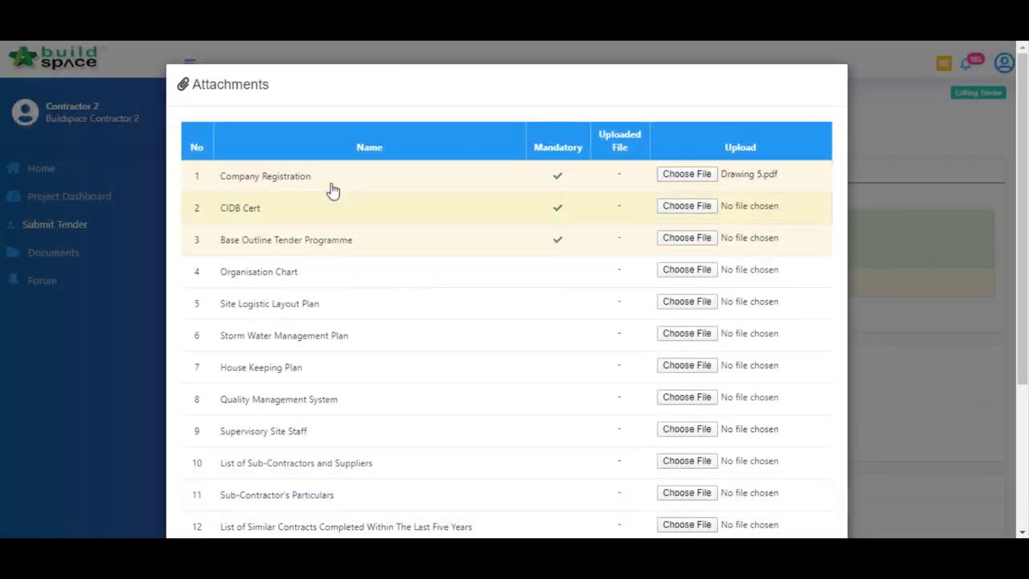
{"action": "left_click", "coordinate": [687, 206]}
{"action": "double_click", "coordinate": [344, 219]}
{"action": "left_click", "coordinate": [679, 237]}
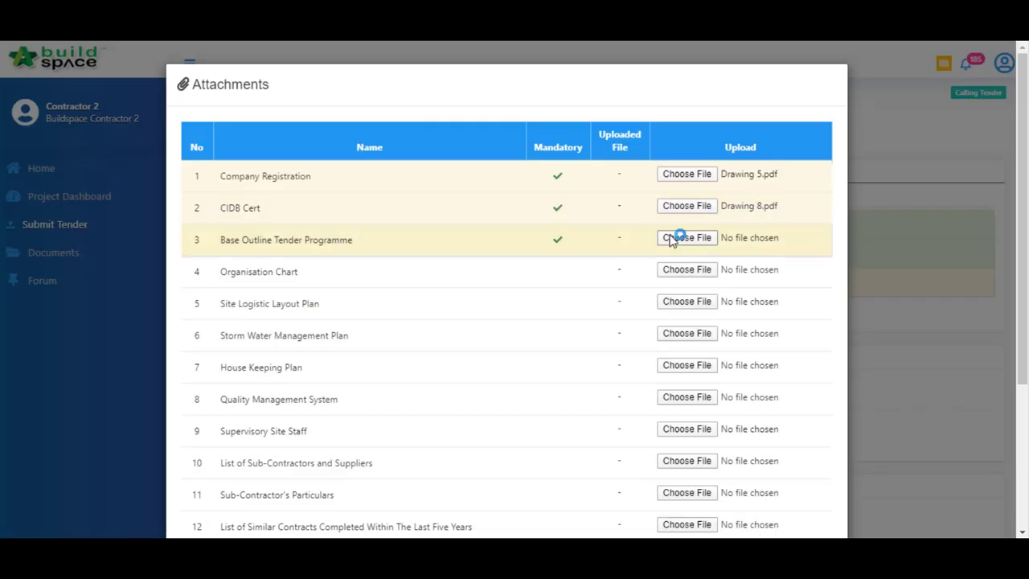
{"action": "double_click", "coordinate": [470, 219]}
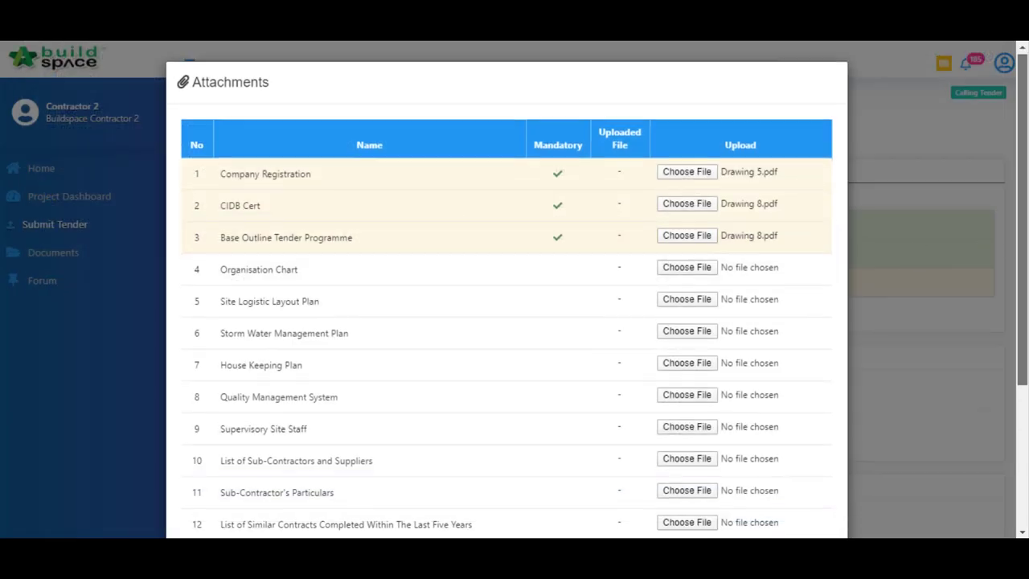
{"action": "scroll", "coordinate": [741, 492], "scroll_direction": "down", "scroll_amount": 3}
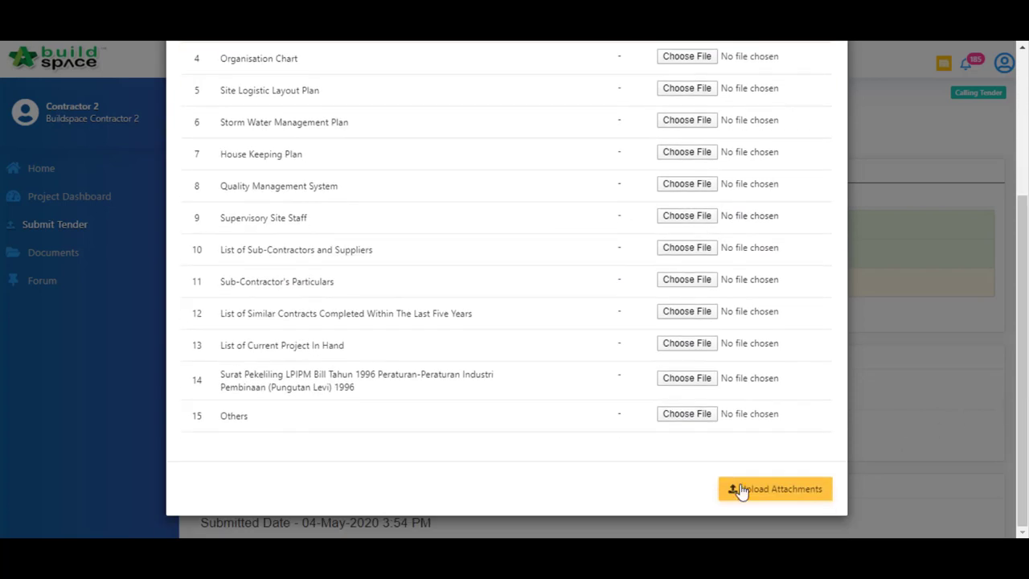
{"action": "left_click", "coordinate": [741, 492]}
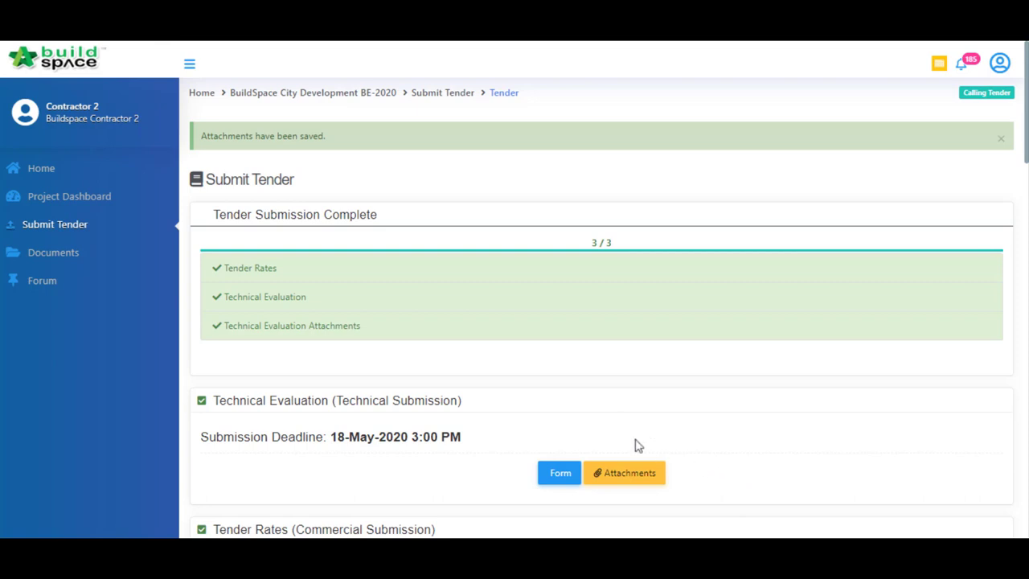
- Post the comment "Noted" on the BQ Addendum 1 topic in the project forum
{"action": "left_click", "coordinate": [123, 279]}
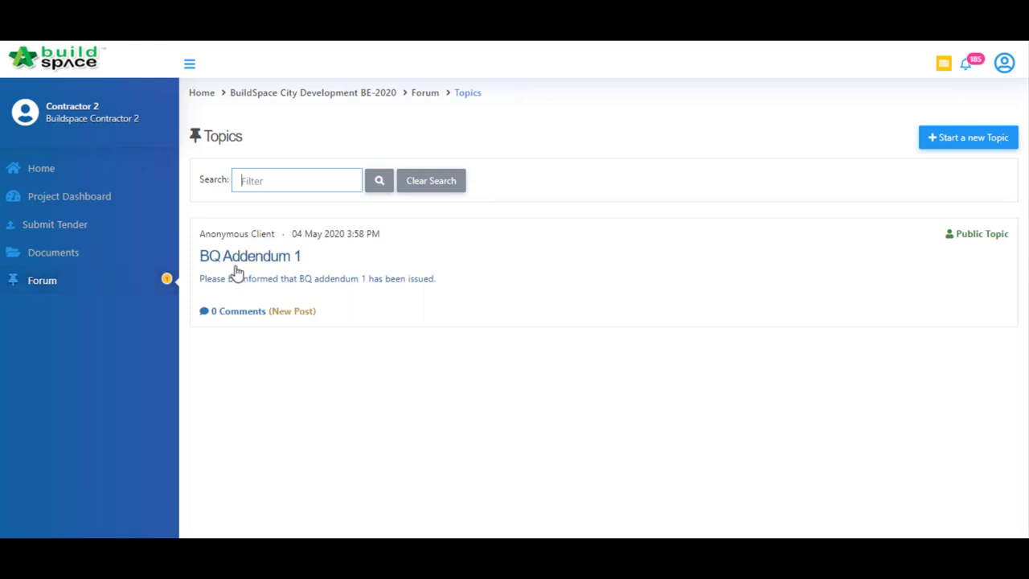
{"action": "left_click", "coordinate": [324, 266]}
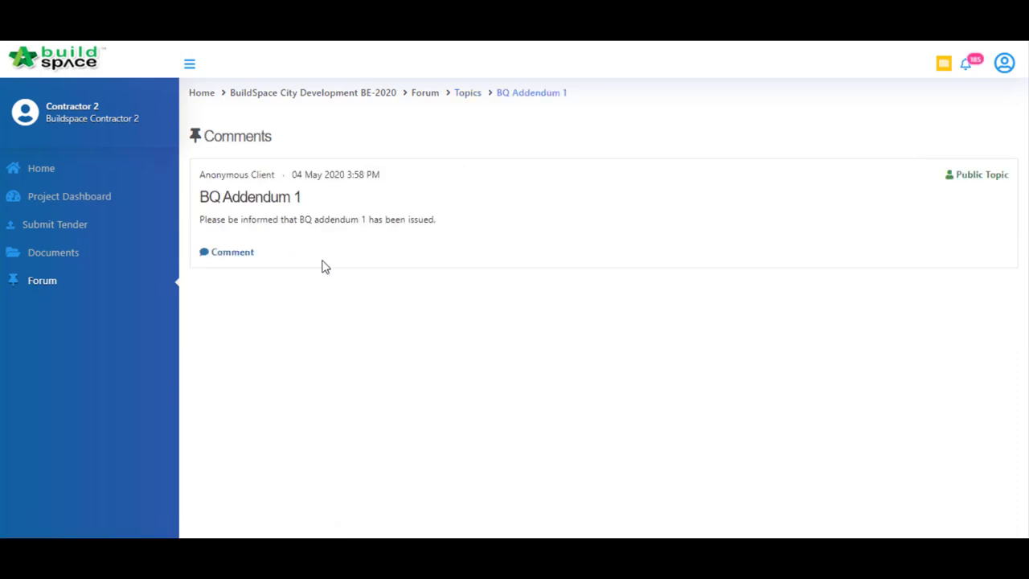
{"action": "left_click", "coordinate": [241, 254]}
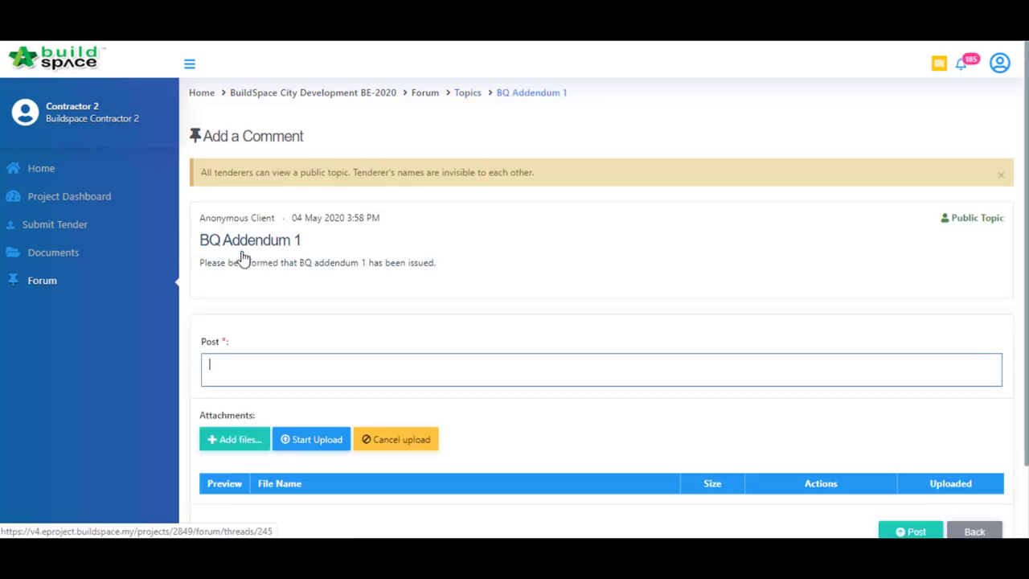
{"action": "type", "text": "Noted"}
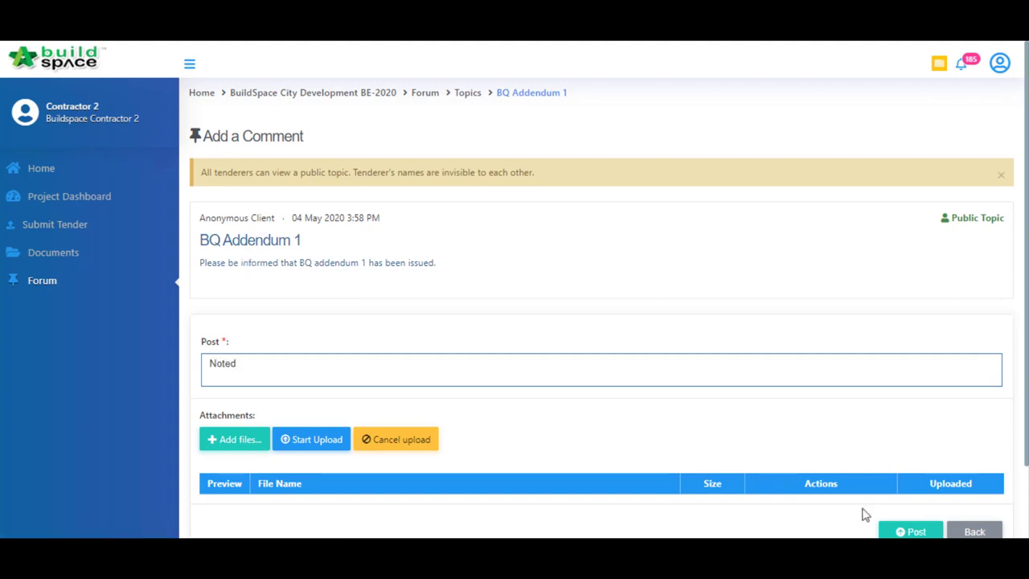
{"action": "left_click", "coordinate": [917, 531]}
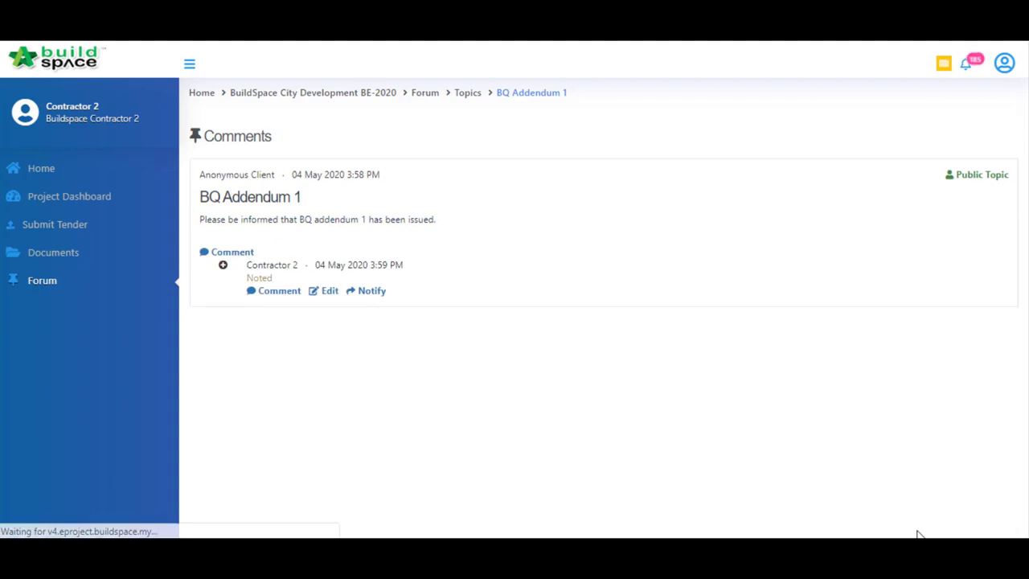
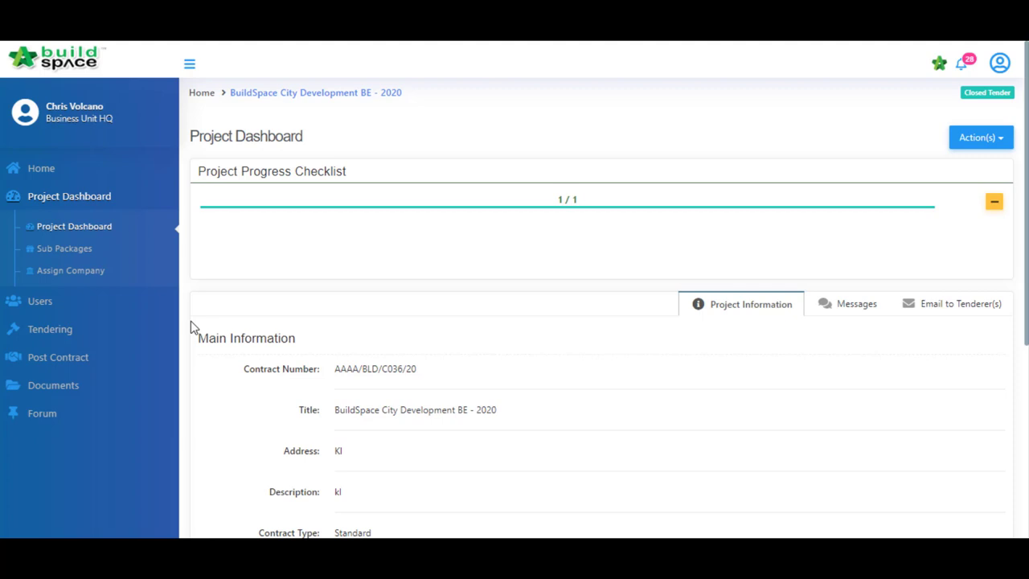
- Open the technical evaluation results of the original Tender under Technical Opening and review the tenderers' scores
{"action": "left_click", "coordinate": [128, 328]}
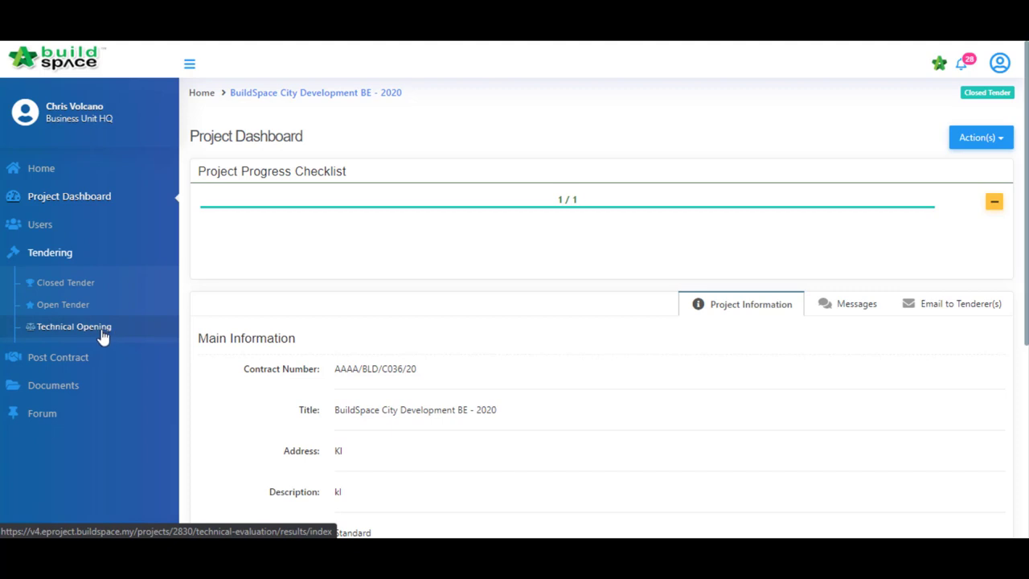
{"action": "left_click", "coordinate": [103, 335]}
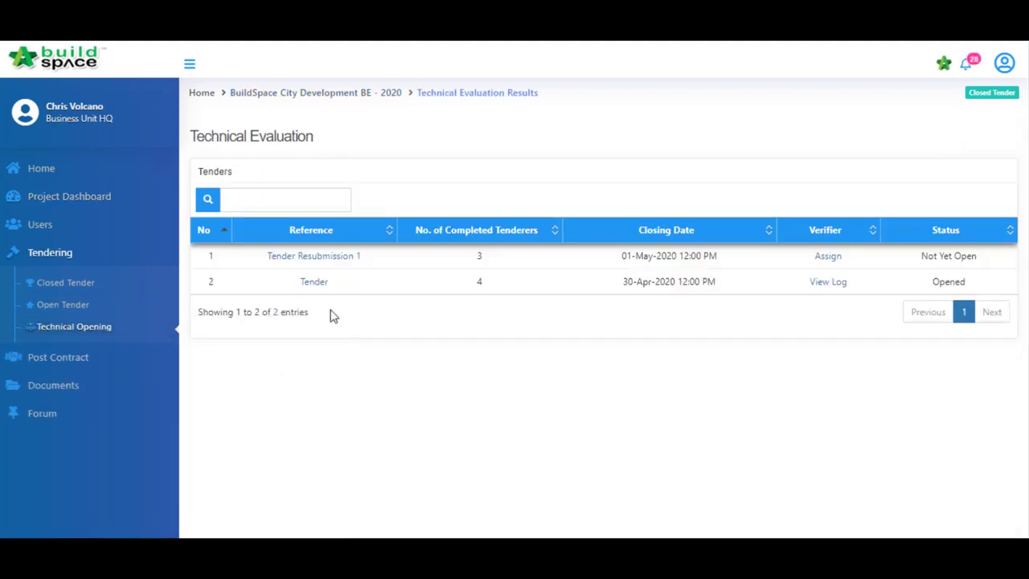
{"action": "left_click", "coordinate": [304, 291]}
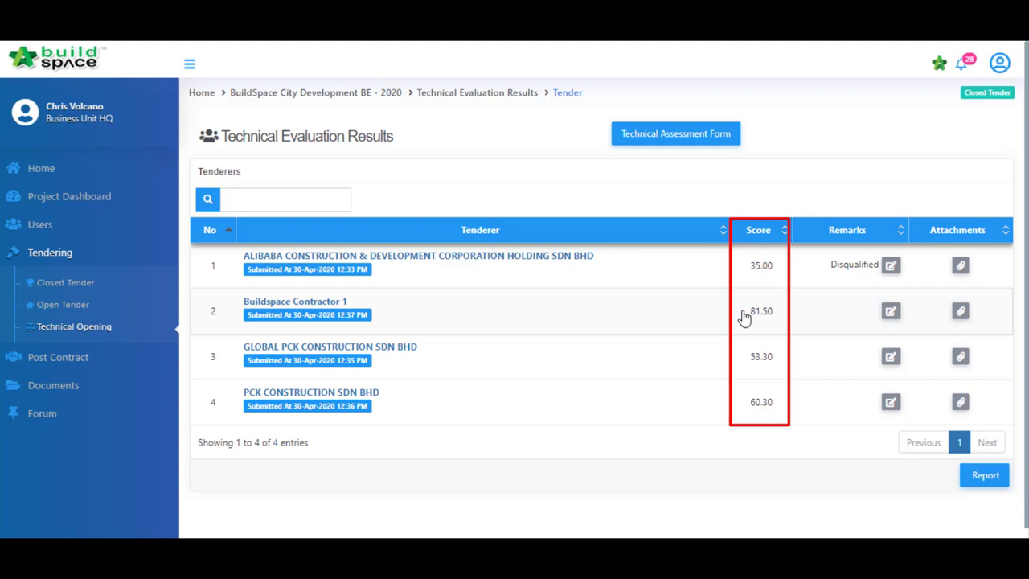
- Review the technical evaluation report and the in-depth Financial Capability breakdown across all tenderers
{"action": "left_click", "coordinate": [984, 485]}
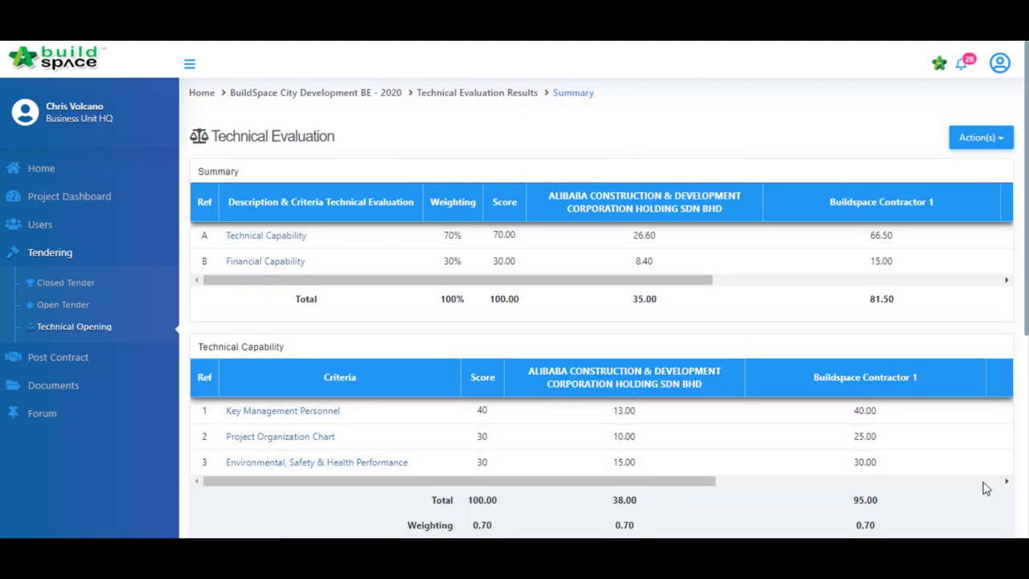
{"action": "scroll", "coordinate": [283, 241], "scroll_direction": "down", "scroll_amount": 3}
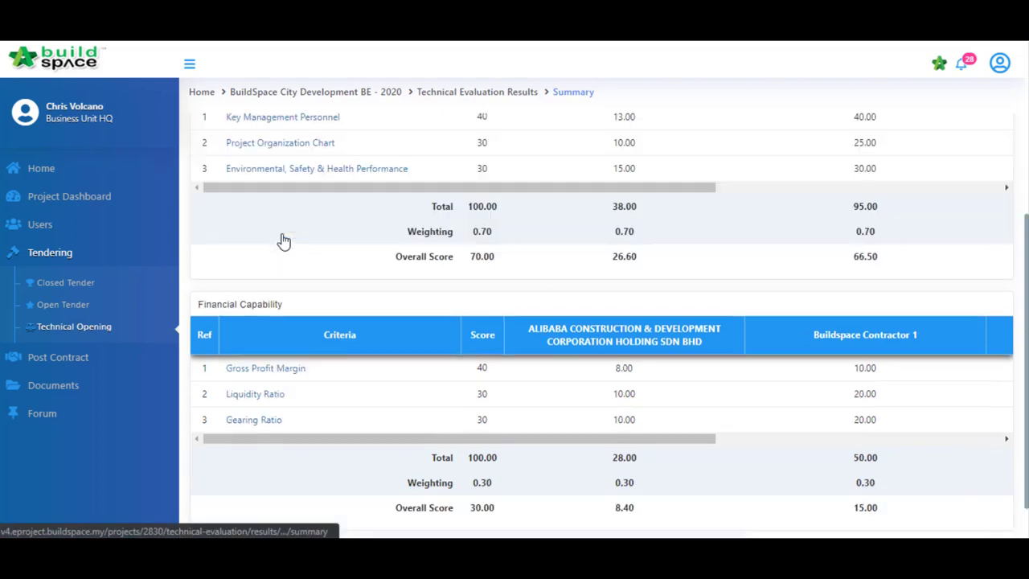
{"action": "left_click", "coordinate": [267, 370]}
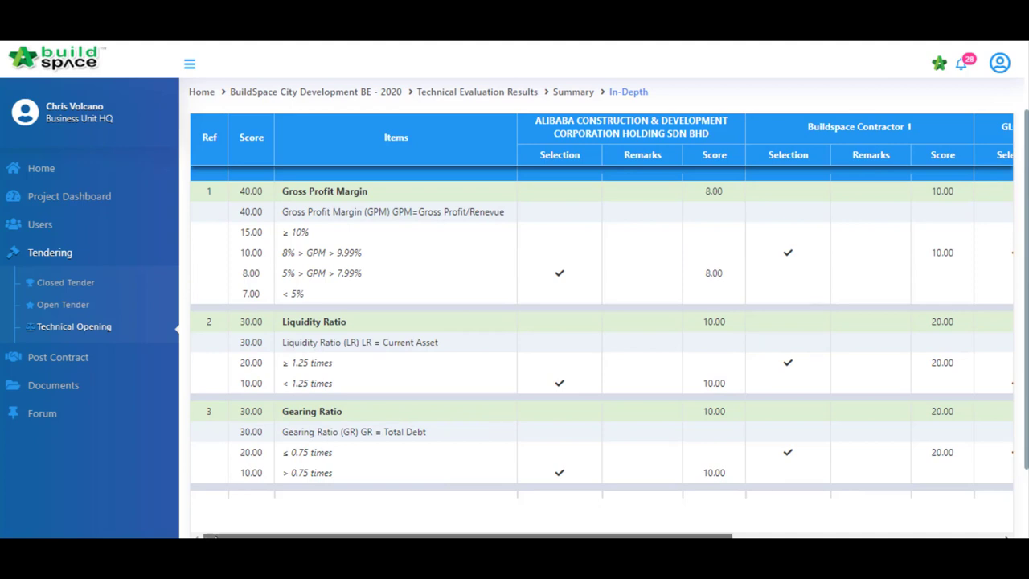
{"action": "left_click_drag", "start_coordinate": [213, 538], "coordinate": [419, 536]}
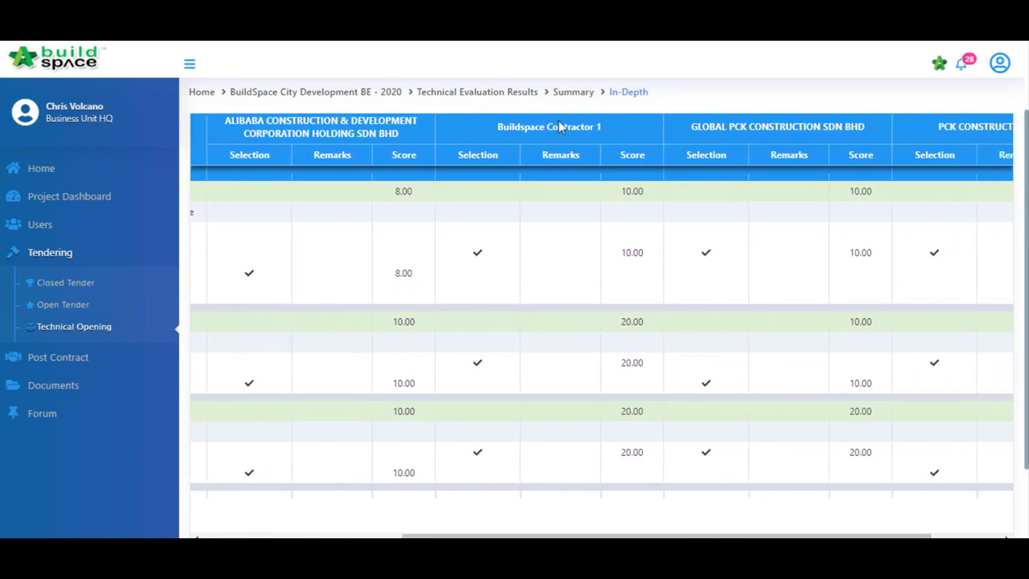
- Return to the tender's evaluation results and review its Technical Assessment Confirmation Form down to the assigned verifiers
{"action": "left_click", "coordinate": [571, 94]}
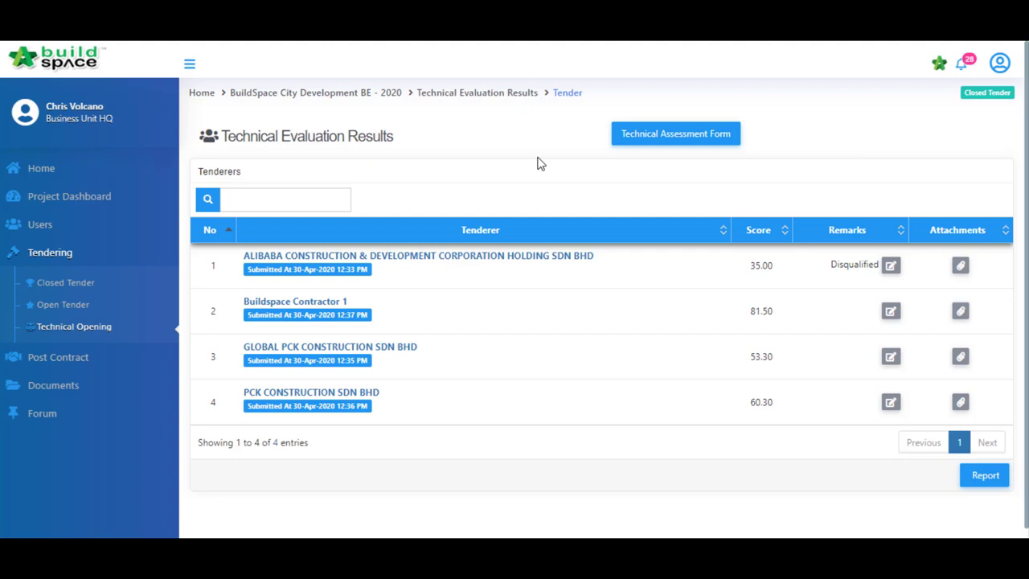
{"action": "left_click", "coordinate": [636, 149]}
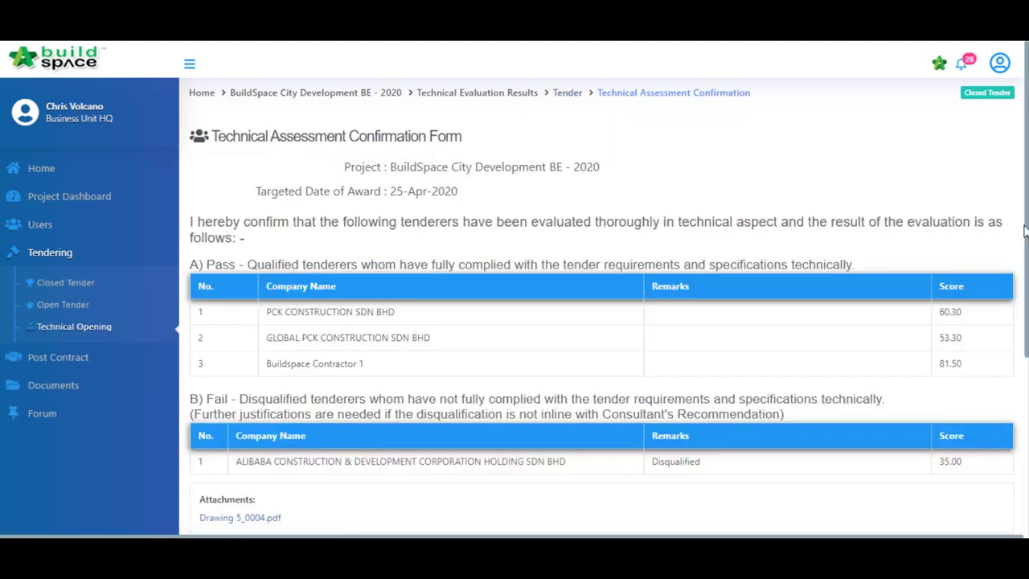
{"action": "left_click_drag", "start_coordinate": [1025, 231], "coordinate": [1026, 372]}
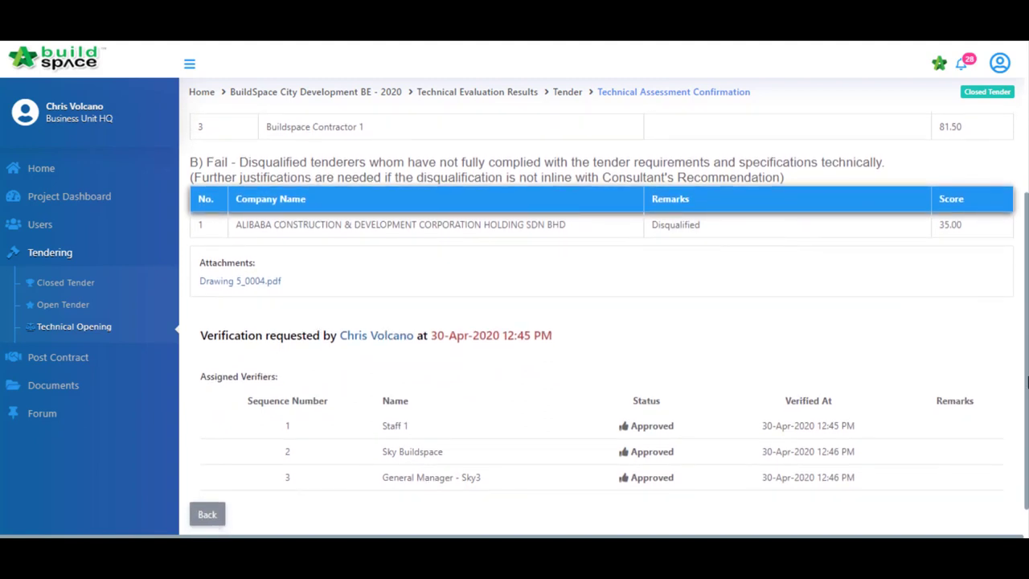
- Open the tenderer rates of Tender Resubmission 1 from the Open Tender listing and print them
{"action": "left_click", "coordinate": [42, 313]}
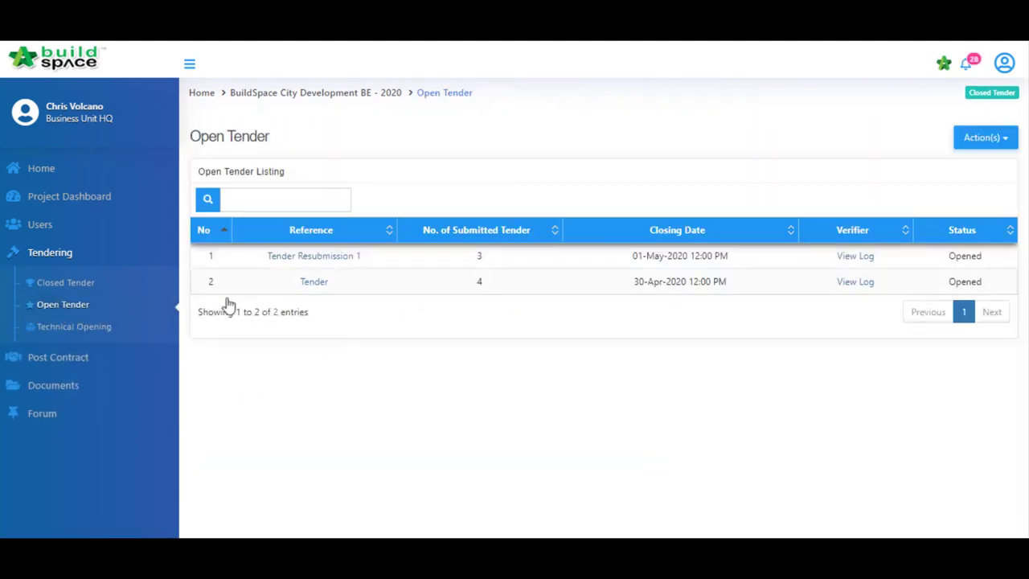
{"action": "left_click", "coordinate": [334, 267]}
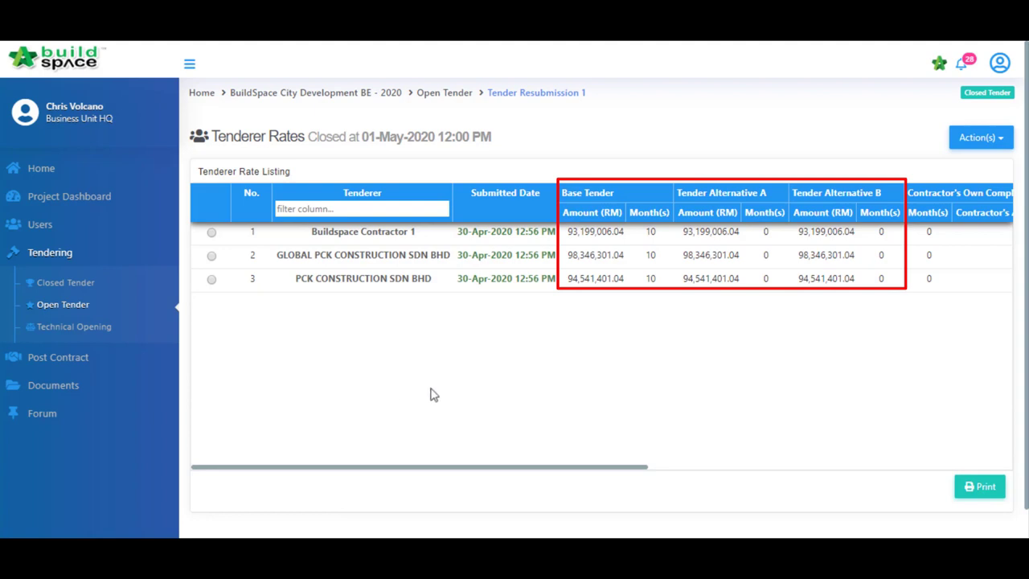
{"action": "left_click", "coordinate": [976, 487]}
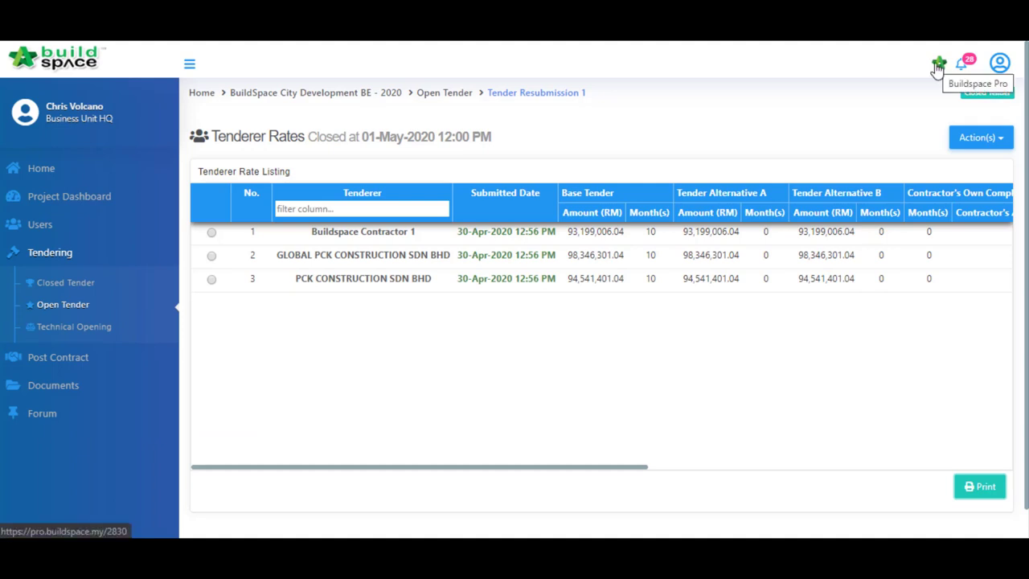
- Switch to BuildSpace Pro and review the tenderers' rates for Bill No. B.4/2 - FRAME under BILL NO.4 - SINGLE TYPE
{"action": "left_click", "coordinate": [937, 65]}
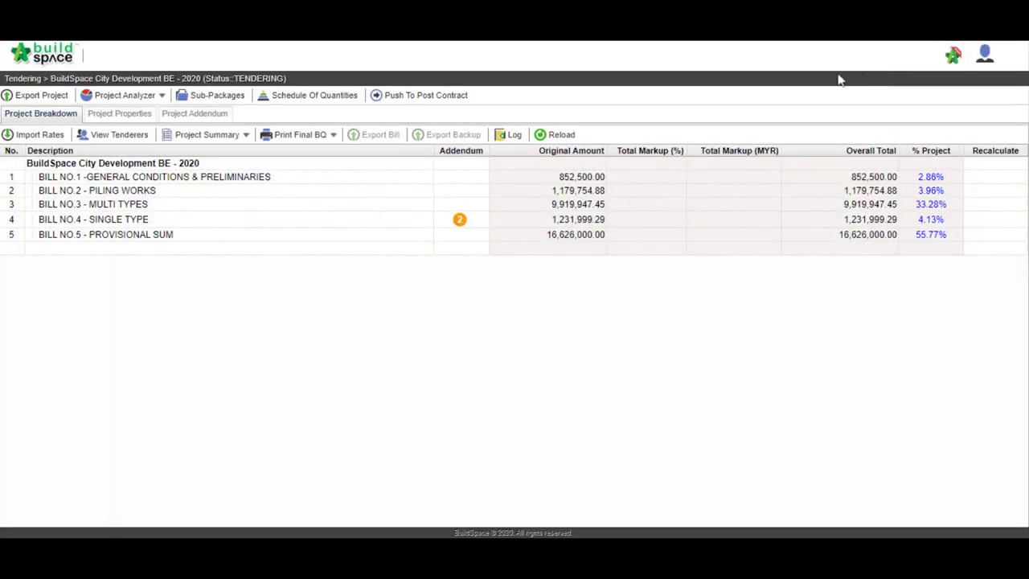
{"action": "left_click", "coordinate": [110, 138]}
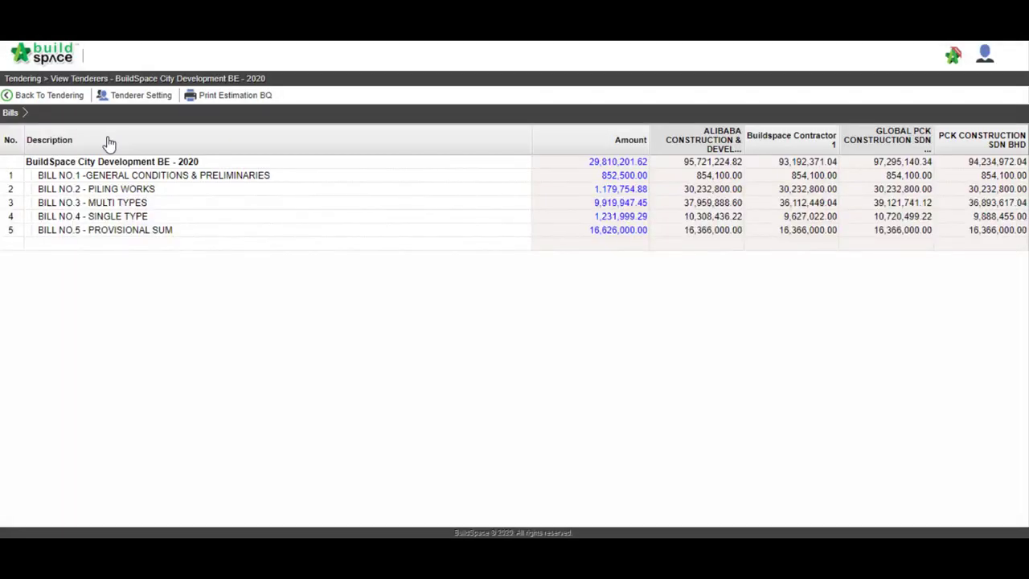
{"action": "double_click", "coordinate": [131, 216]}
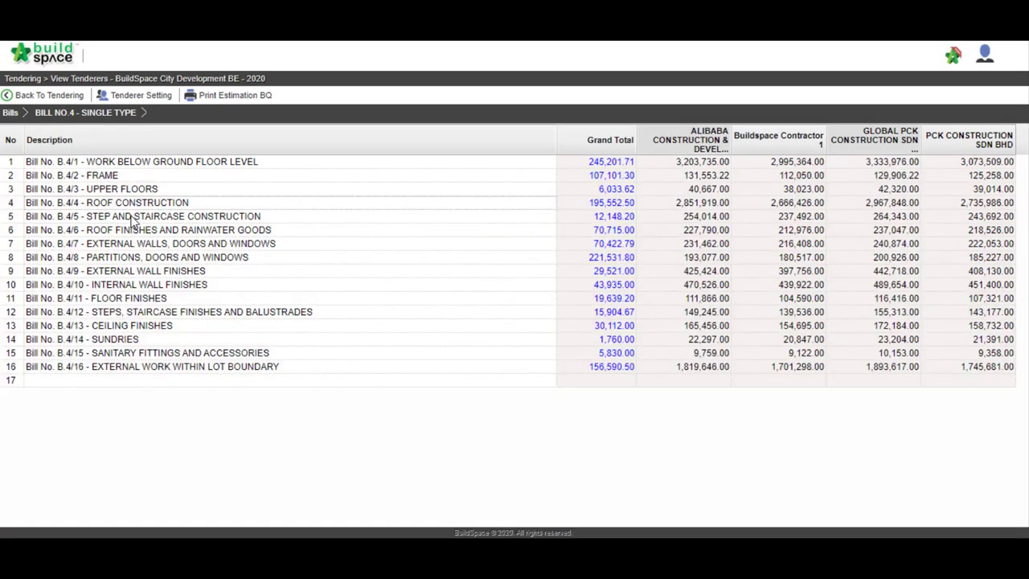
{"action": "double_click", "coordinate": [134, 177]}
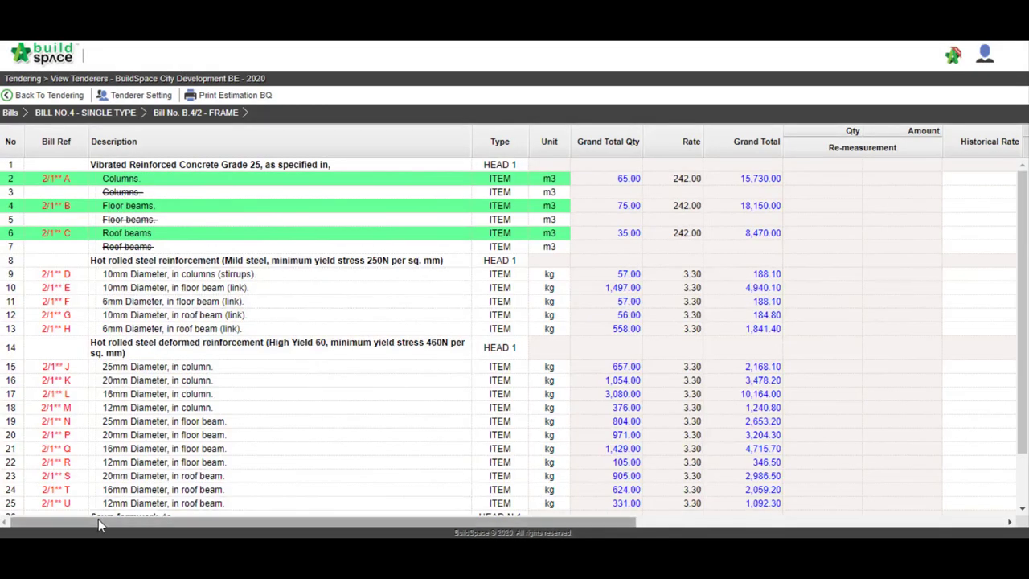
{"action": "left_click_drag", "start_coordinate": [98, 519], "coordinate": [479, 518]}
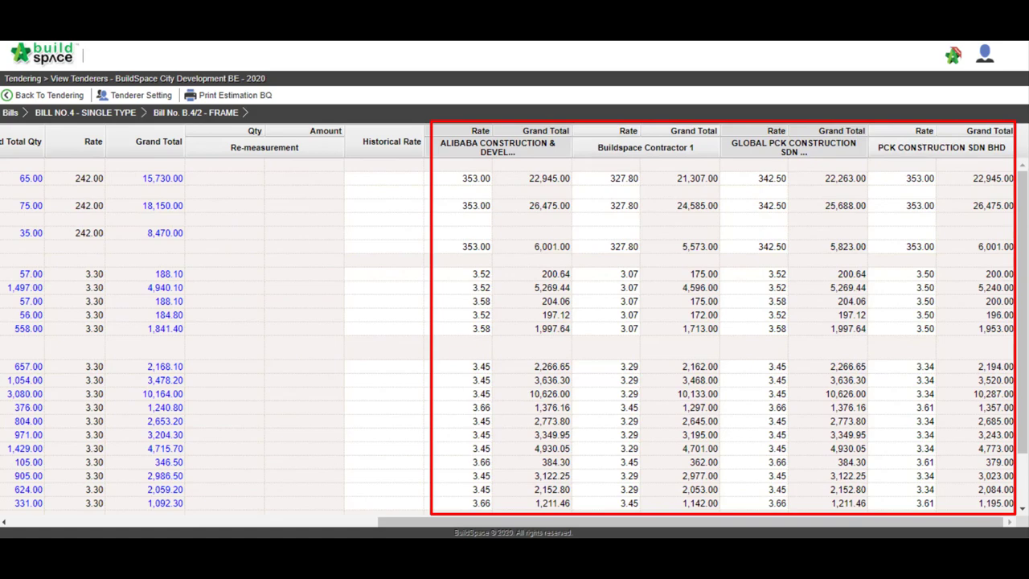
- Assign the 3.30 historical rate from Project CD-2020 to the item "10mm Diameter, in columns (stirrups)"
{"action": "double_click", "coordinate": [393, 279]}
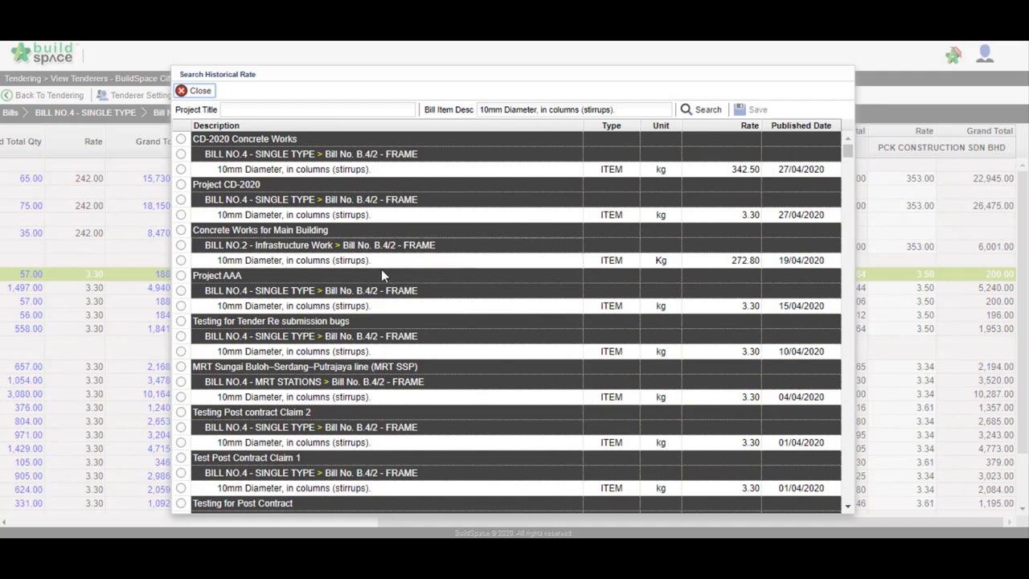
{"action": "left_click", "coordinate": [181, 215]}
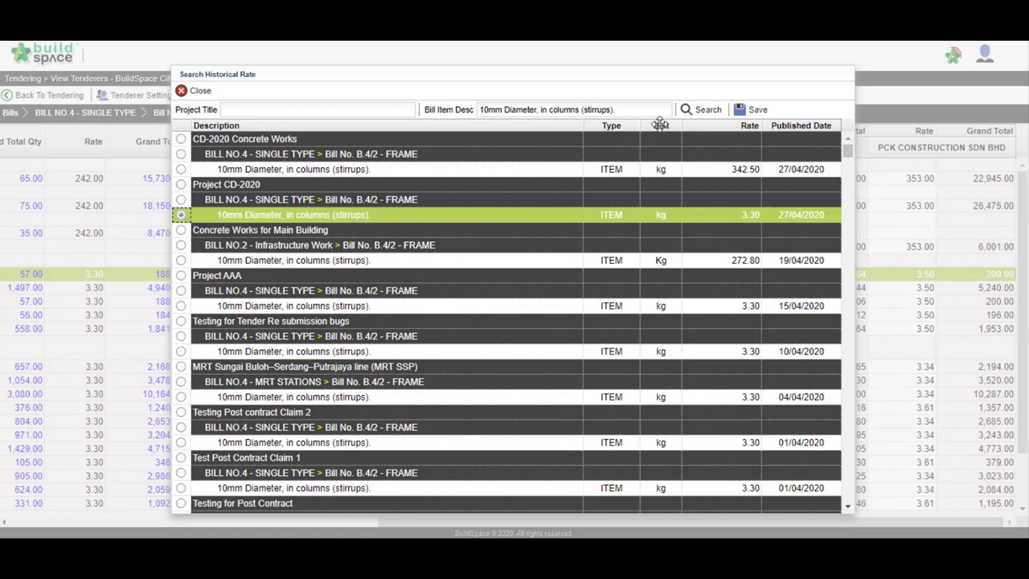
{"action": "left_click", "coordinate": [755, 110]}
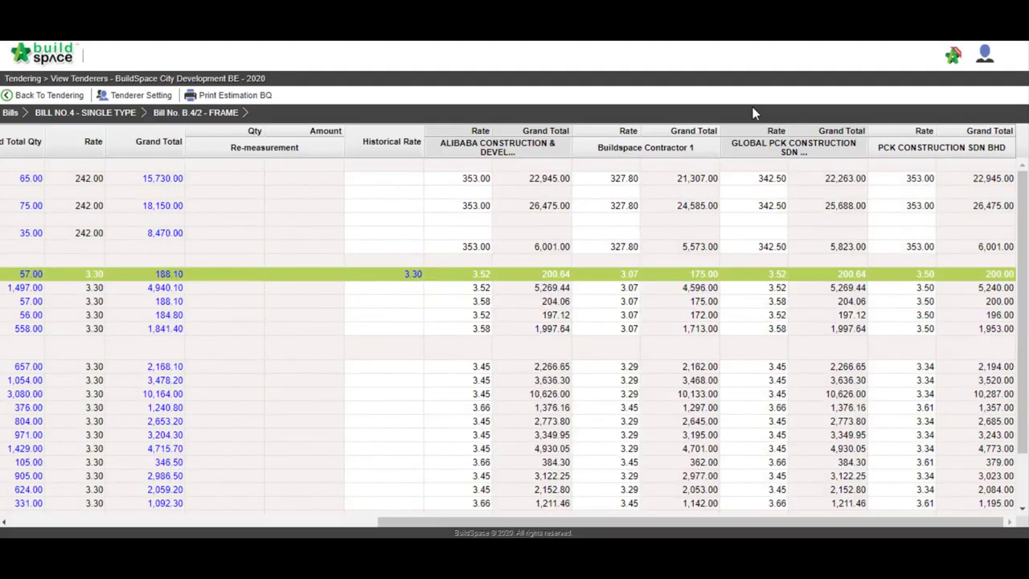
- Generate the Item Rate & Total (All Tenderers) tendering report, Lowest to Highest, for all elements of BILL NO.4 - SINGLE TYPE
{"action": "left_click", "coordinate": [56, 61]}
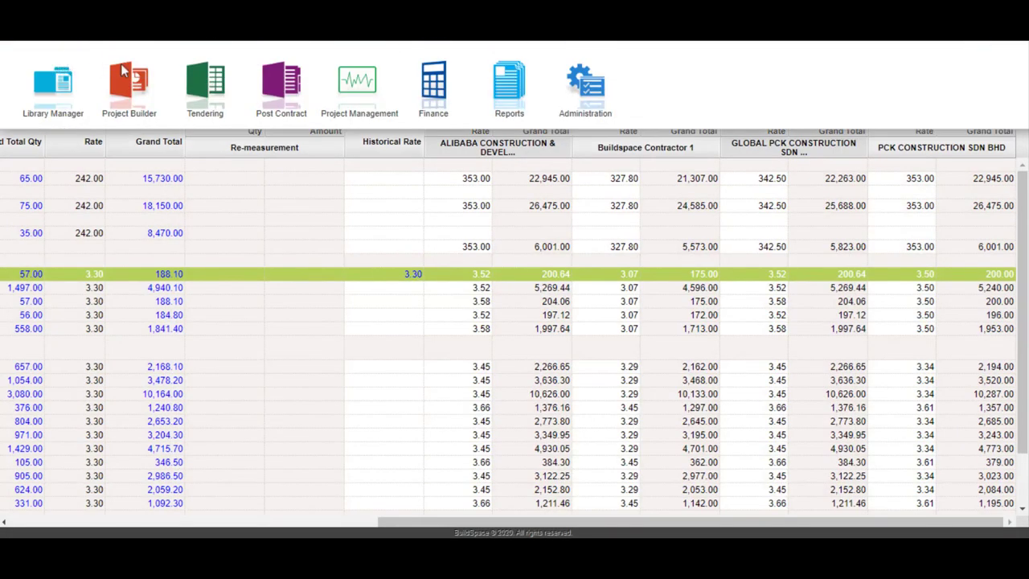
{"action": "left_click", "coordinate": [509, 108]}
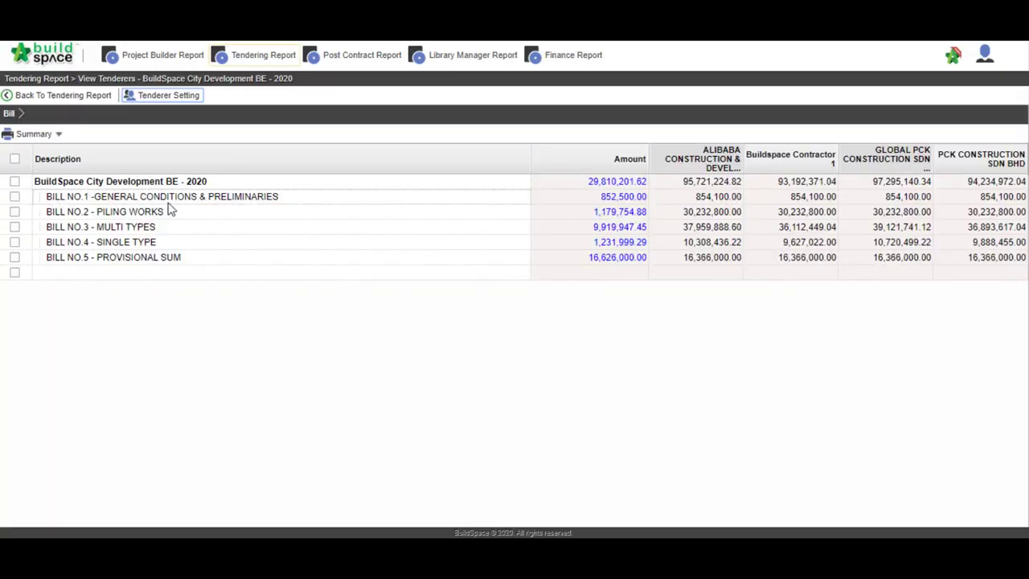
{"action": "left_click", "coordinate": [48, 243]}
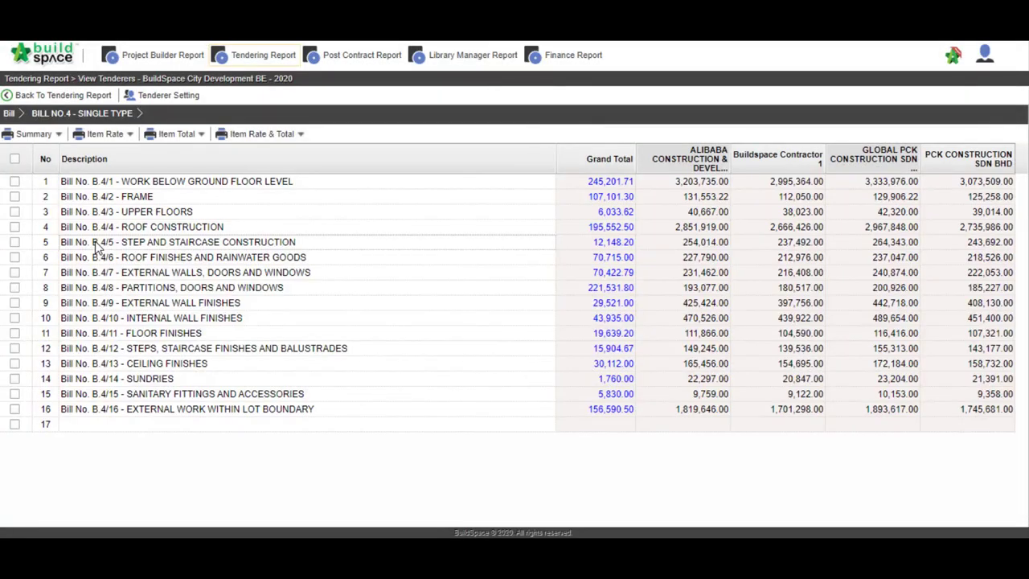
{"action": "left_click", "coordinate": [15, 161]}
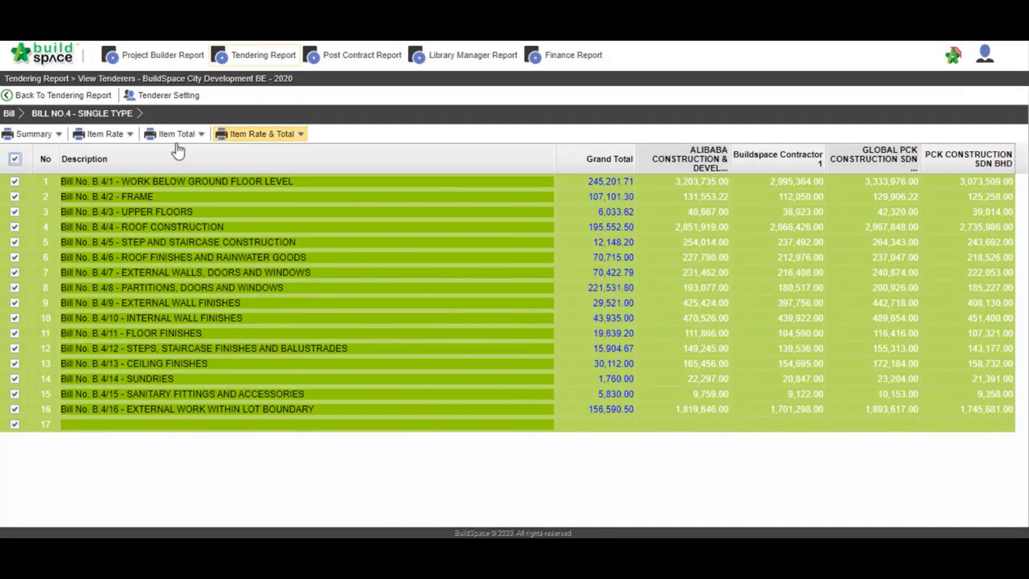
{"action": "left_click", "coordinate": [234, 136]}
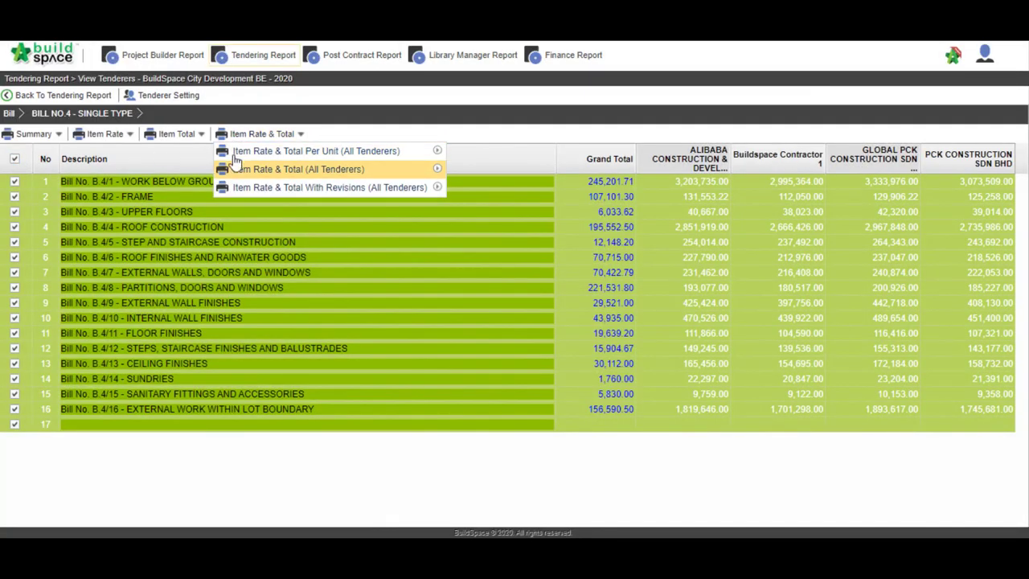
{"action": "mouse_move", "coordinate": [231, 169]}
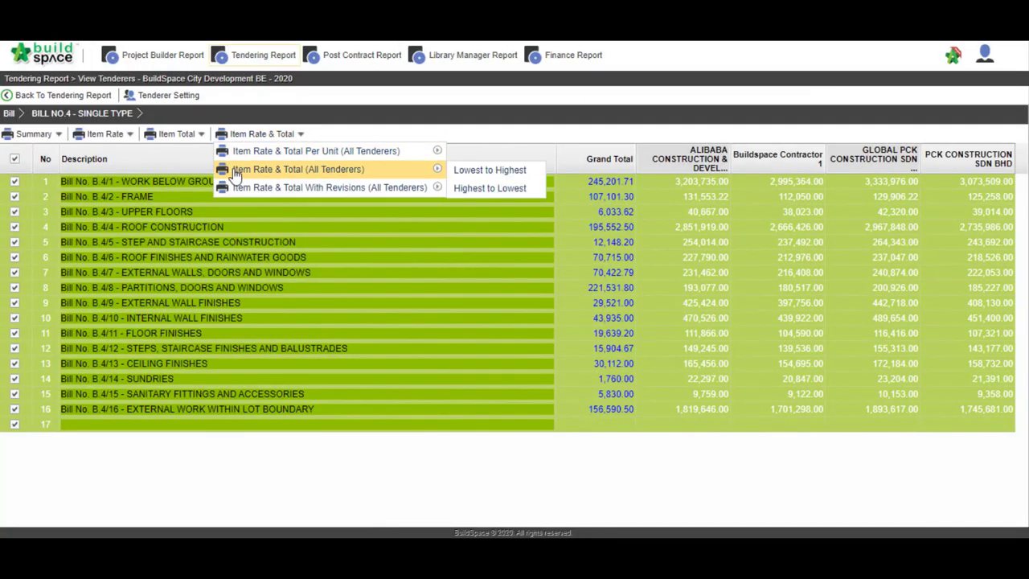
{"action": "left_click", "coordinate": [470, 170]}
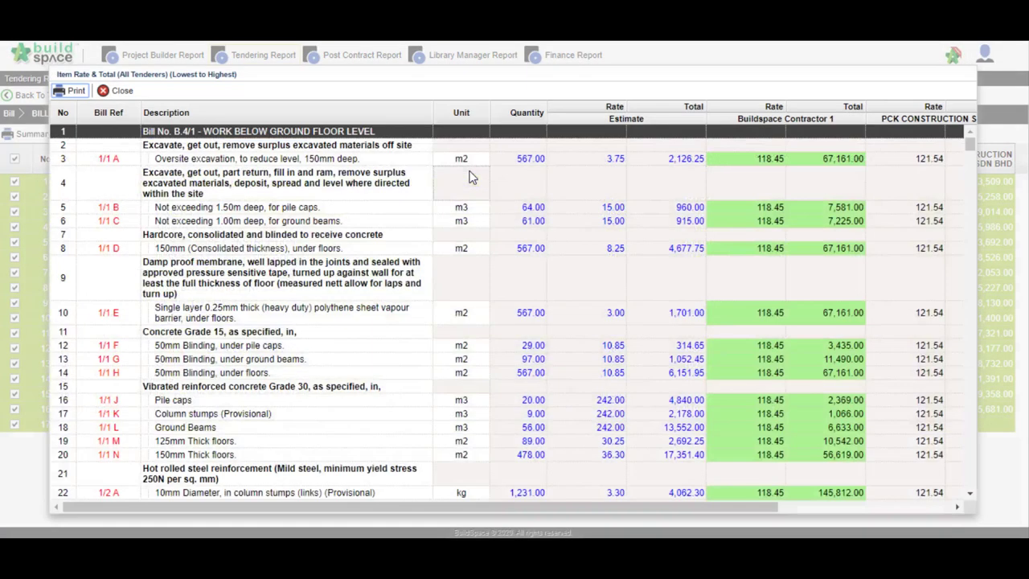
- Export the Item Rate & Total report to an Excel worksheet, then open the file and review the tenderers' rates
{"action": "left_click", "coordinate": [75, 91]}
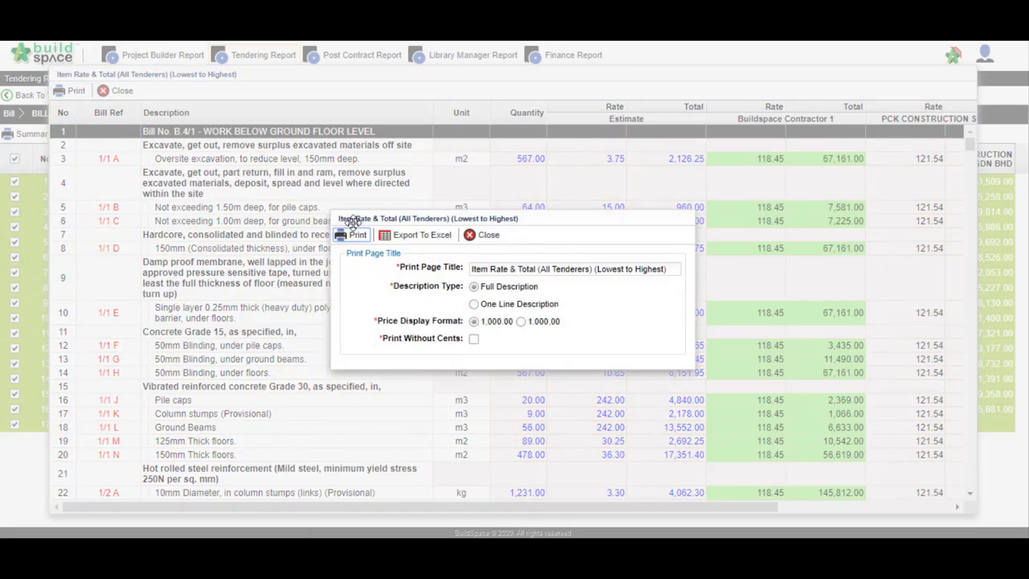
{"action": "left_click", "coordinate": [401, 235]}
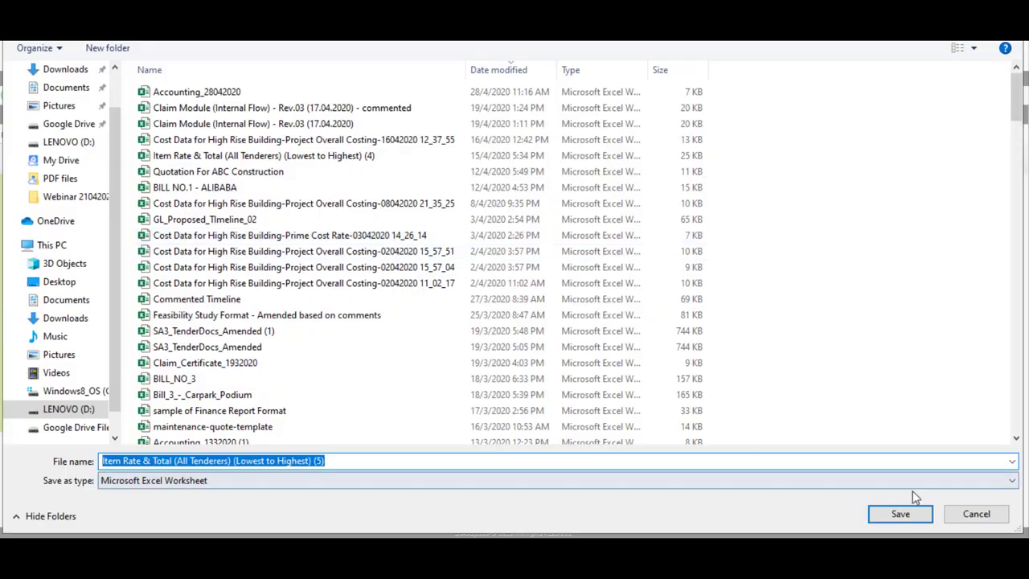
{"action": "left_click", "coordinate": [901, 511]}
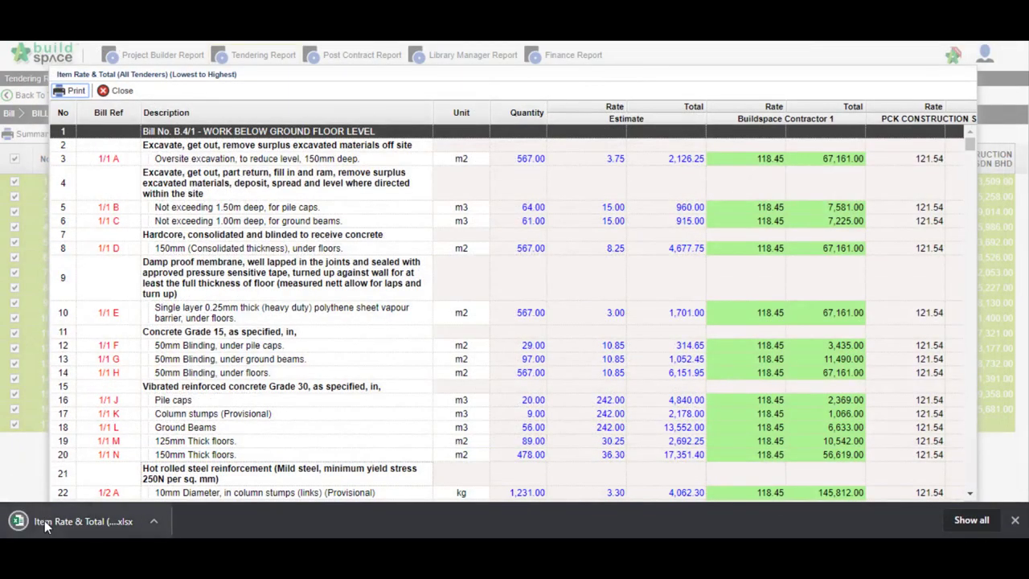
{"action": "left_click", "coordinate": [49, 521]}
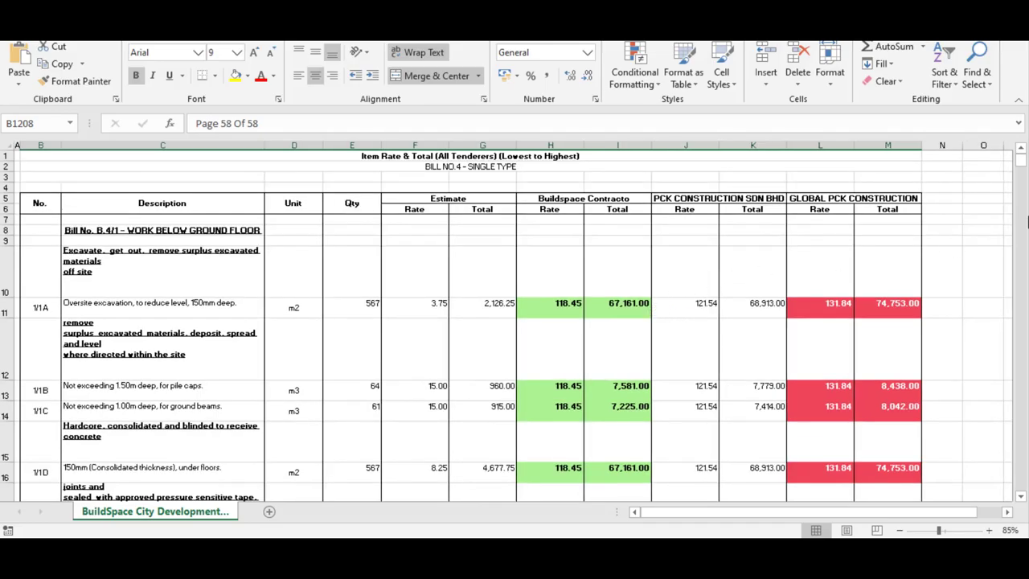
{"action": "scroll", "coordinate": [946, 231], "scroll_direction": "down", "scroll_amount": 3}
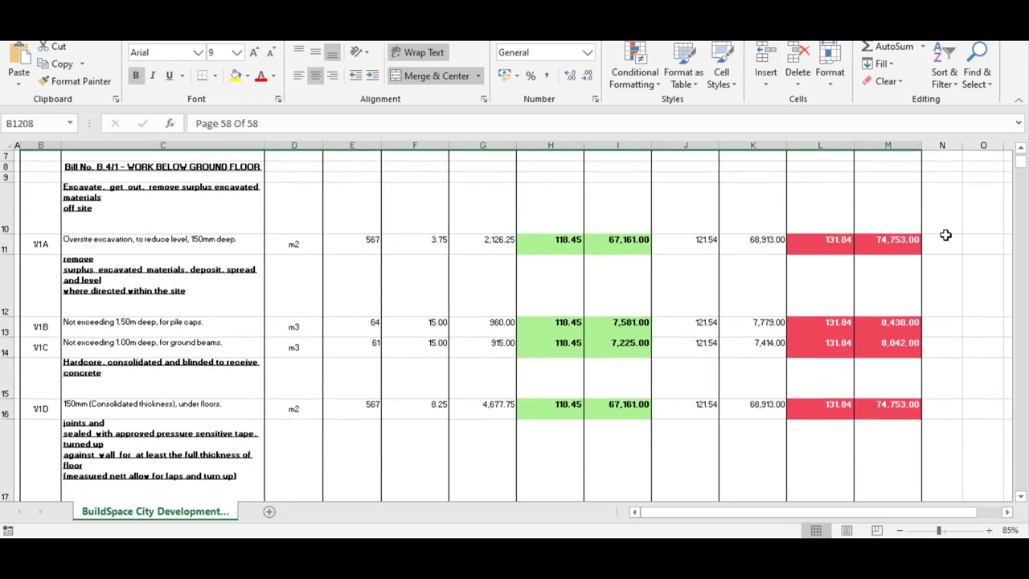
{"action": "scroll", "coordinate": [944, 235], "scroll_direction": "down", "scroll_amount": 8}
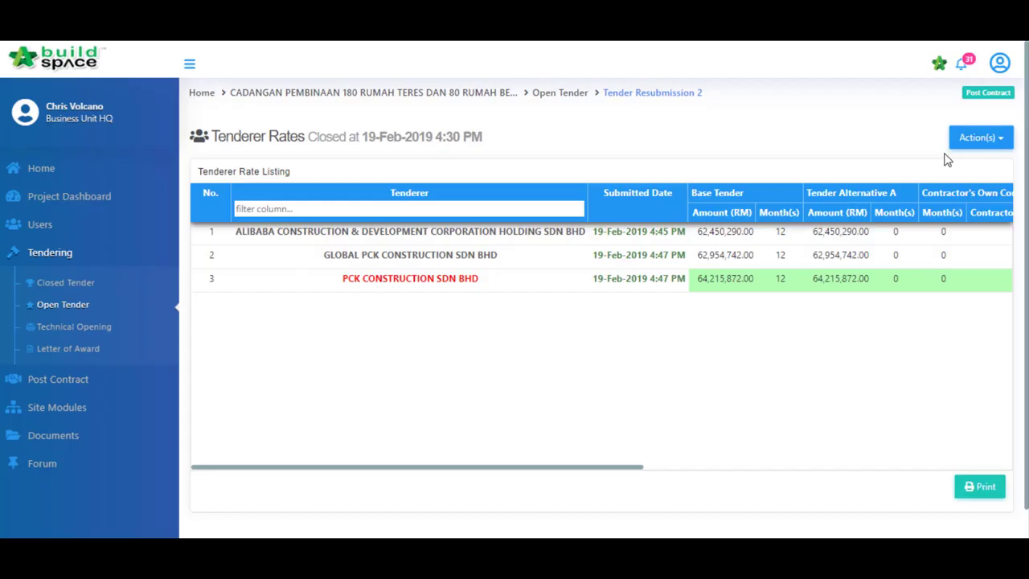
- Open the Award Recommendation report of Tender Resubmission 2 and review it through to its attachments and verifier logs
{"action": "left_click", "coordinate": [977, 140]}
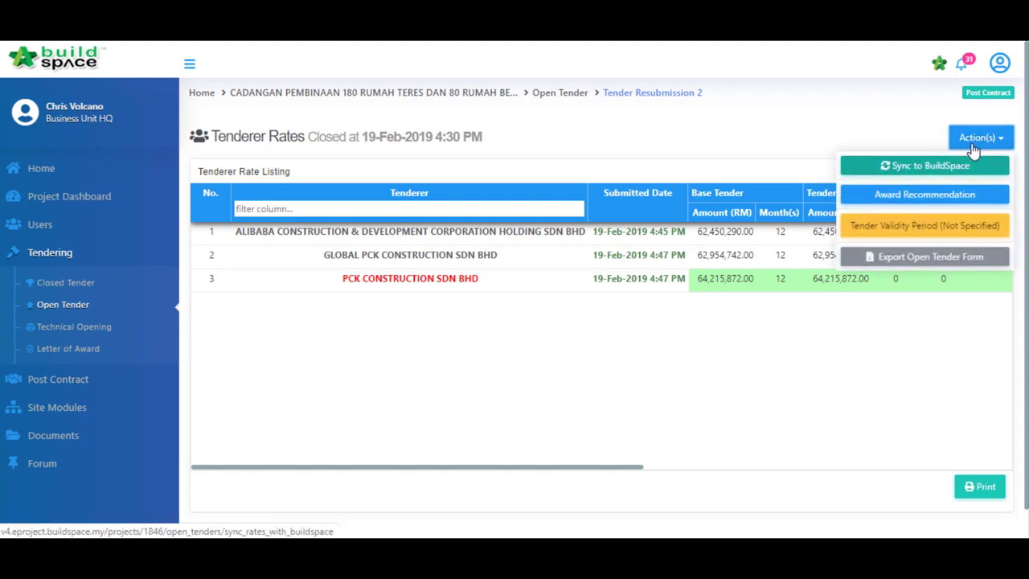
{"action": "left_click", "coordinate": [900, 196]}
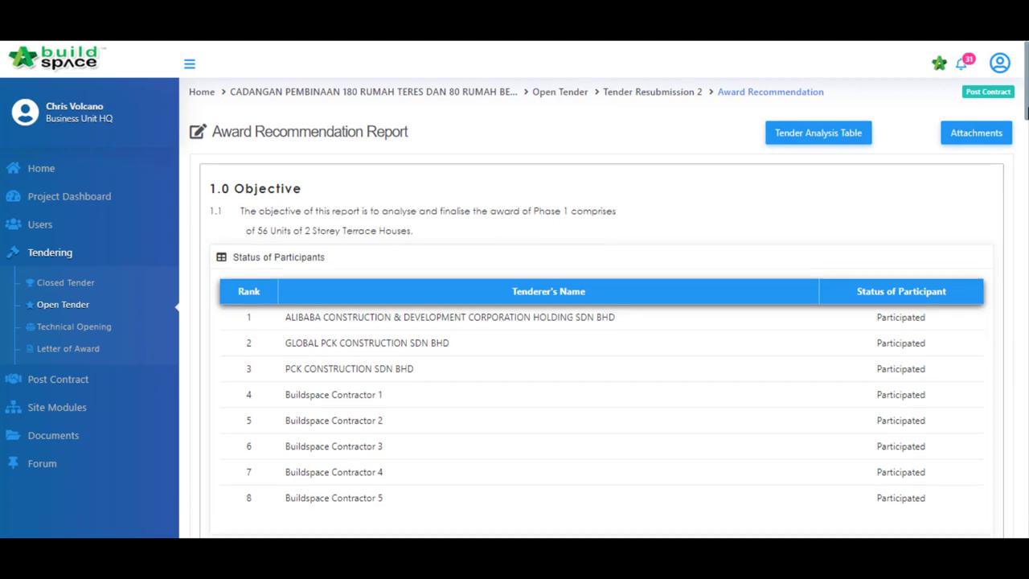
{"action": "scroll", "coordinate": [1026, 112], "scroll_direction": "down", "scroll_amount": 1}
{"action": "left_click_drag", "start_coordinate": [1025, 120], "coordinate": [1025, 241]}
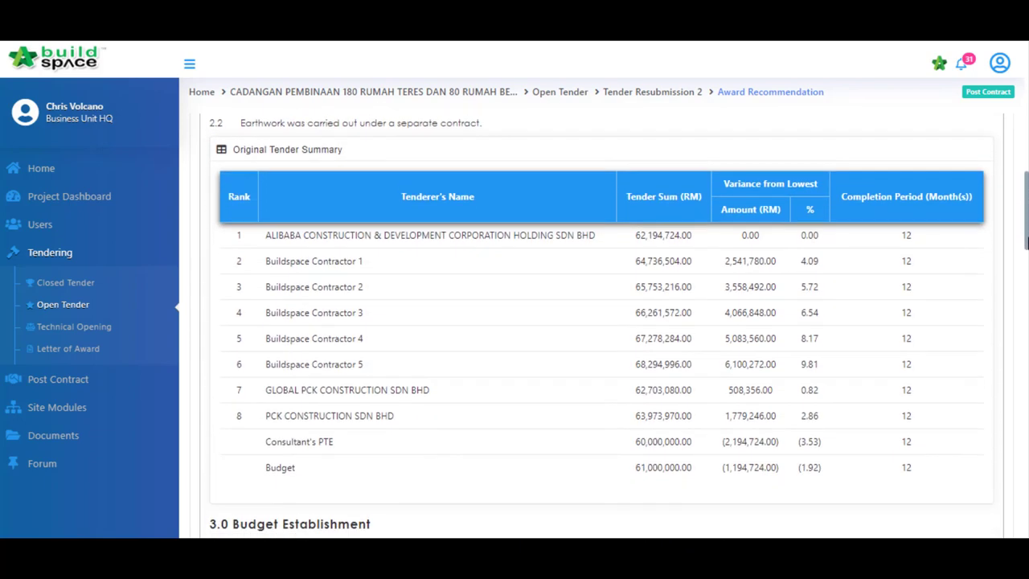
{"action": "left_click_drag", "start_coordinate": [1026, 217], "coordinate": [1026, 502]}
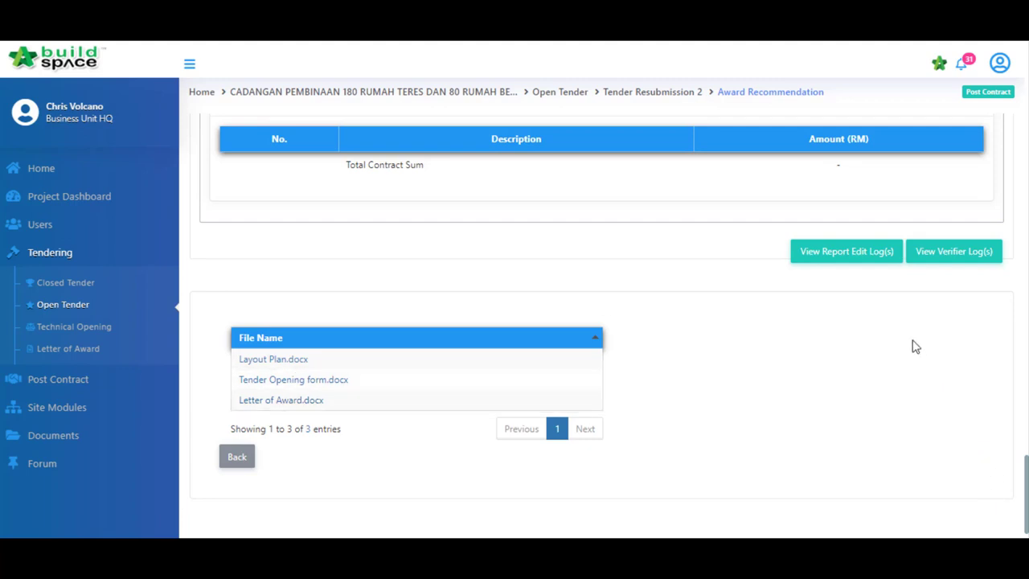
{"action": "left_click", "coordinate": [953, 262]}
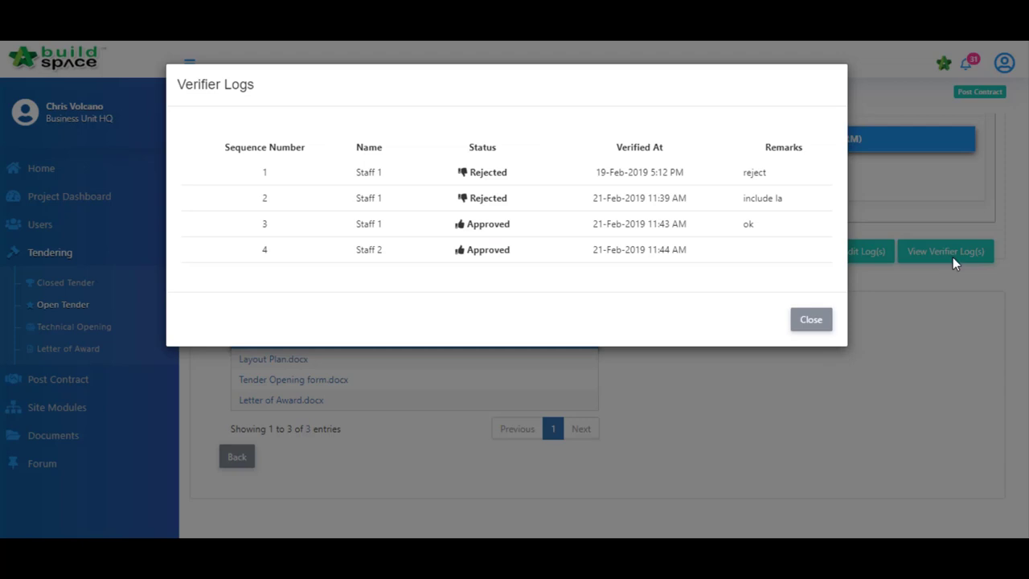
{"action": "left_click", "coordinate": [810, 320]}
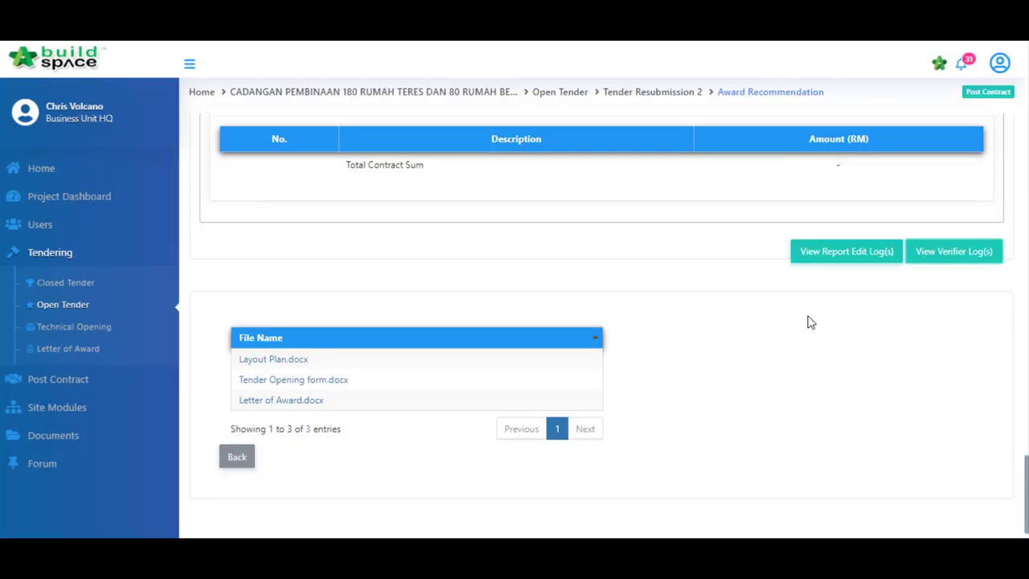
- Open the printable Letter of Award for the post-contract project and review its contract sum and scope of work clauses
{"action": "left_click", "coordinate": [91, 352]}
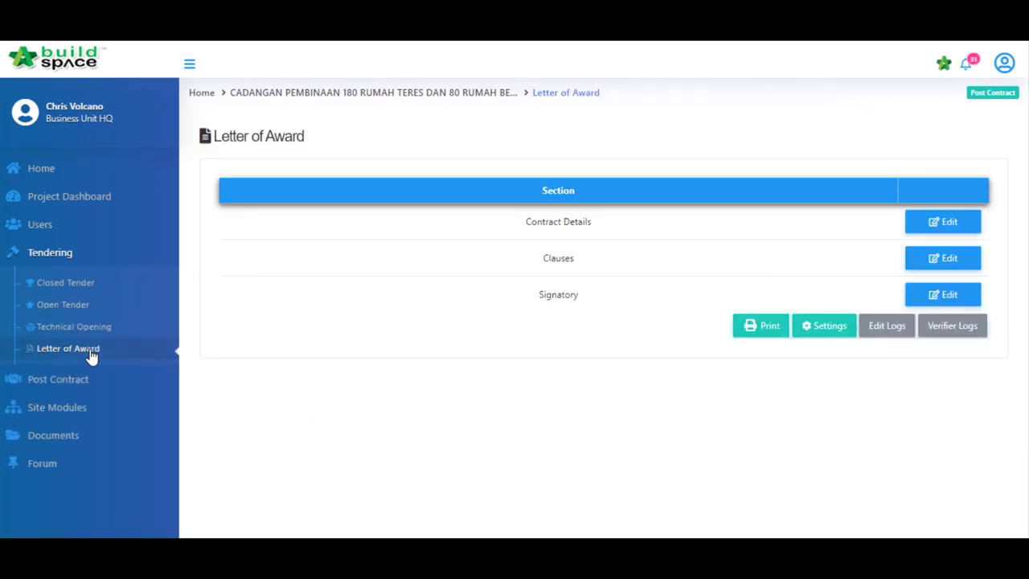
{"action": "left_click", "coordinate": [738, 332]}
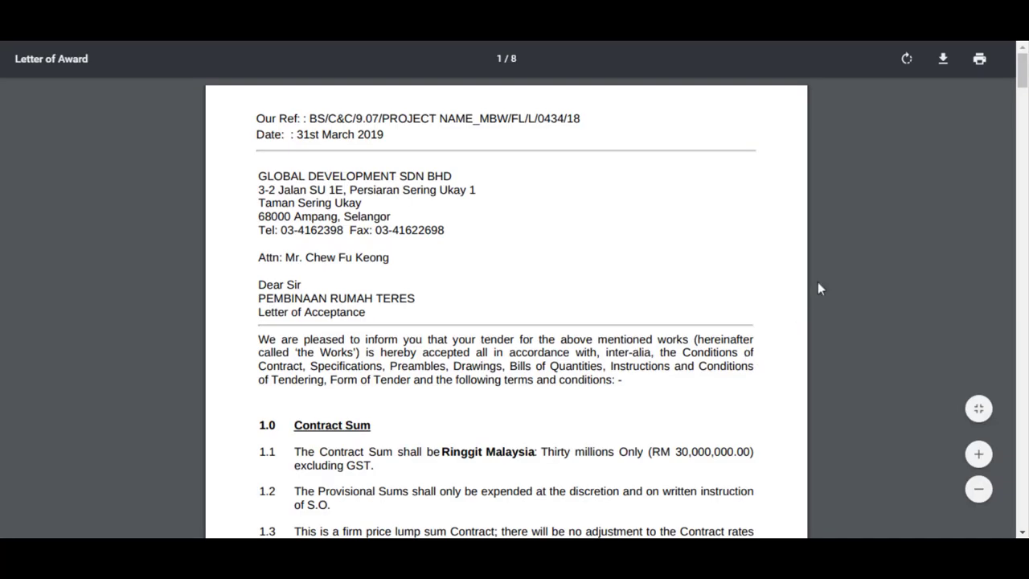
{"action": "scroll", "coordinate": [1021, 94], "scroll_direction": "down", "scroll_amount": 3}
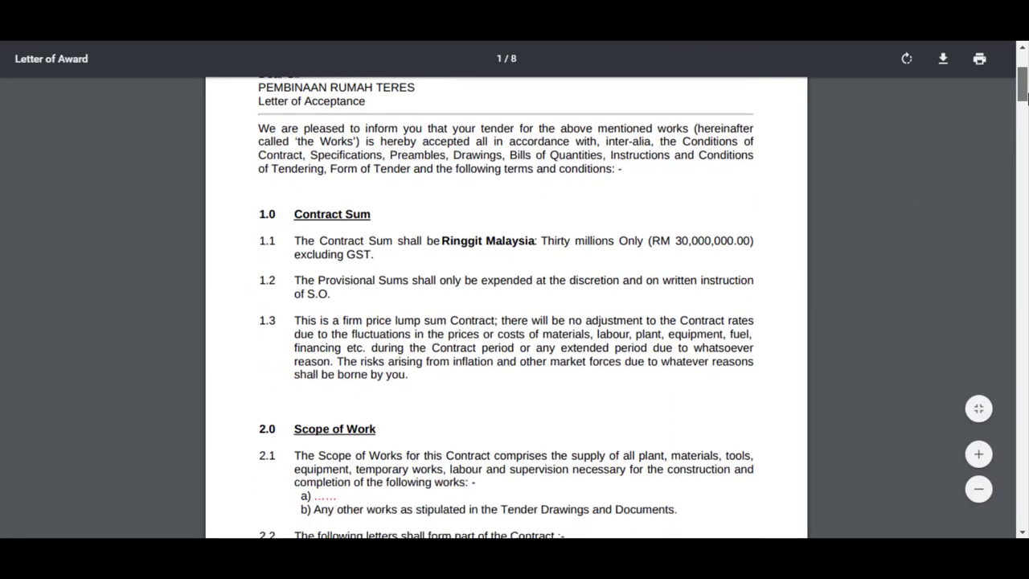
{"action": "scroll", "coordinate": [1021, 94], "scroll_direction": "down", "scroll_amount": 9}
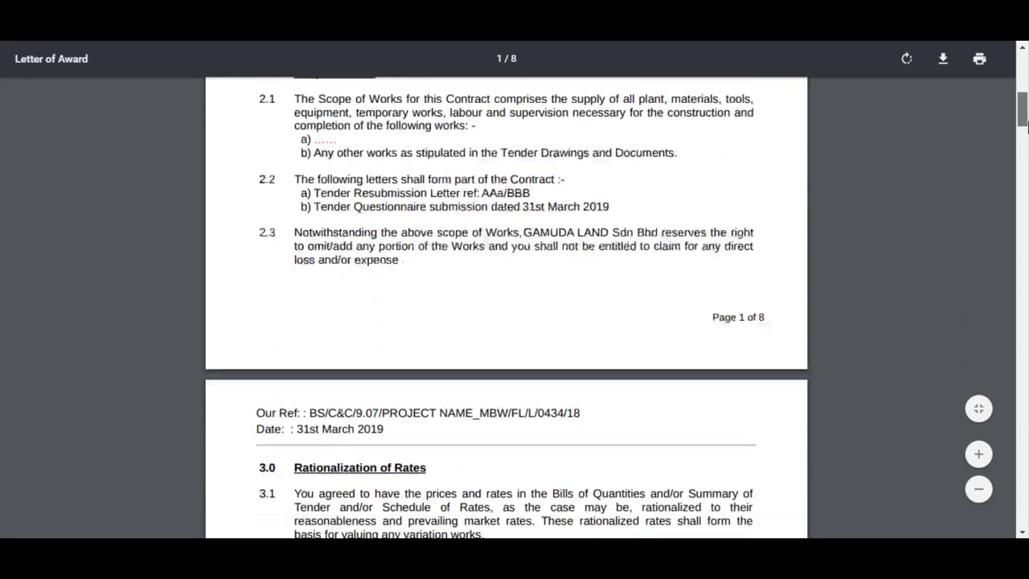
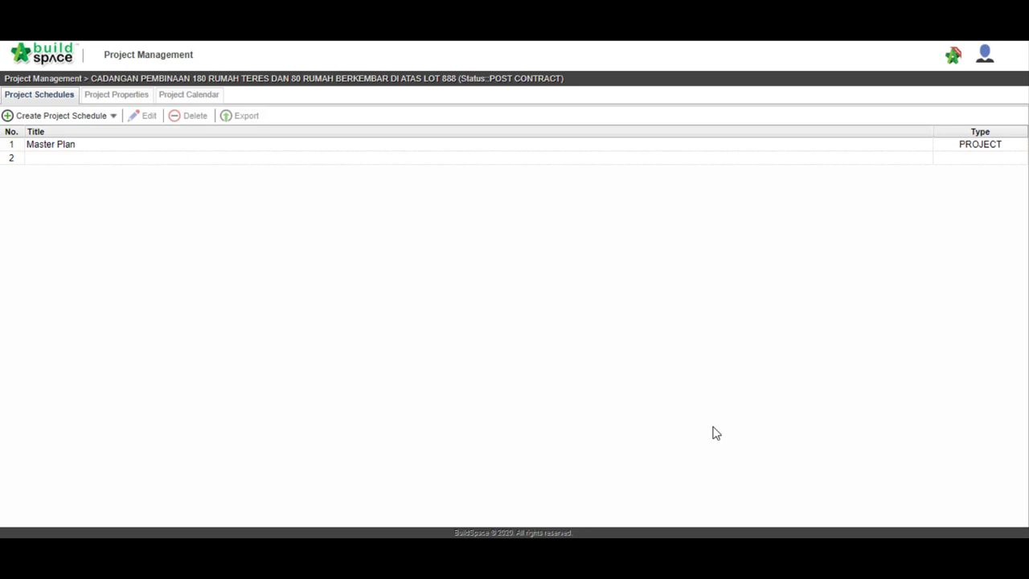
- Open the Master Plan project schedule and bring up the bill items of the Frame task
{"action": "left_click", "coordinate": [85, 148]}
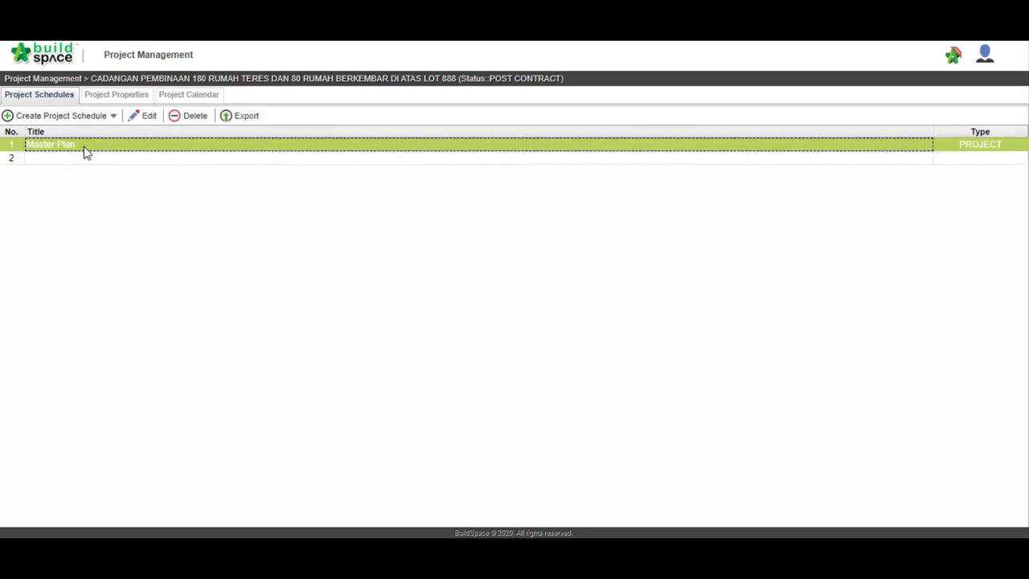
{"action": "double_click", "coordinate": [87, 153]}
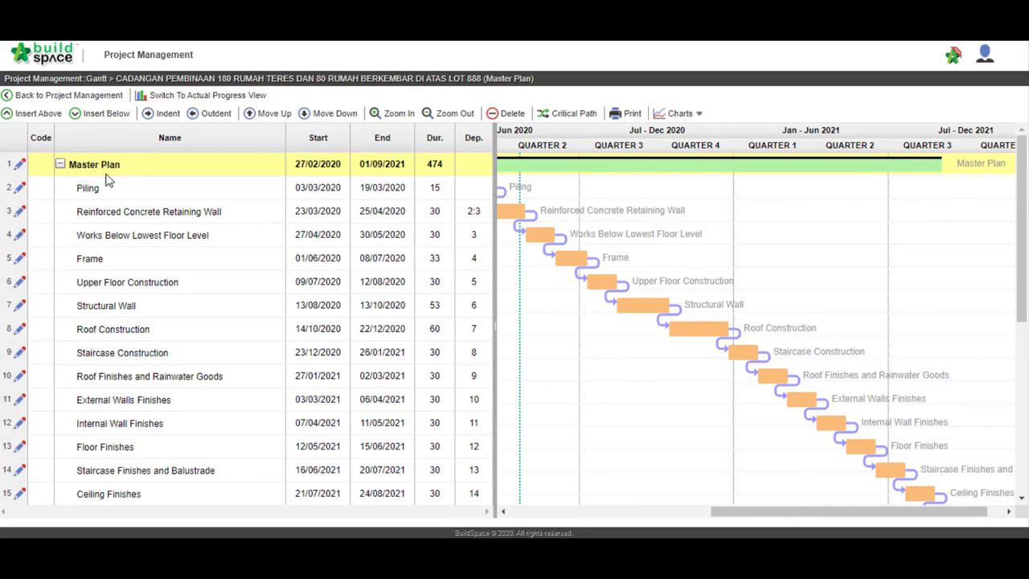
{"action": "left_click", "coordinate": [19, 259]}
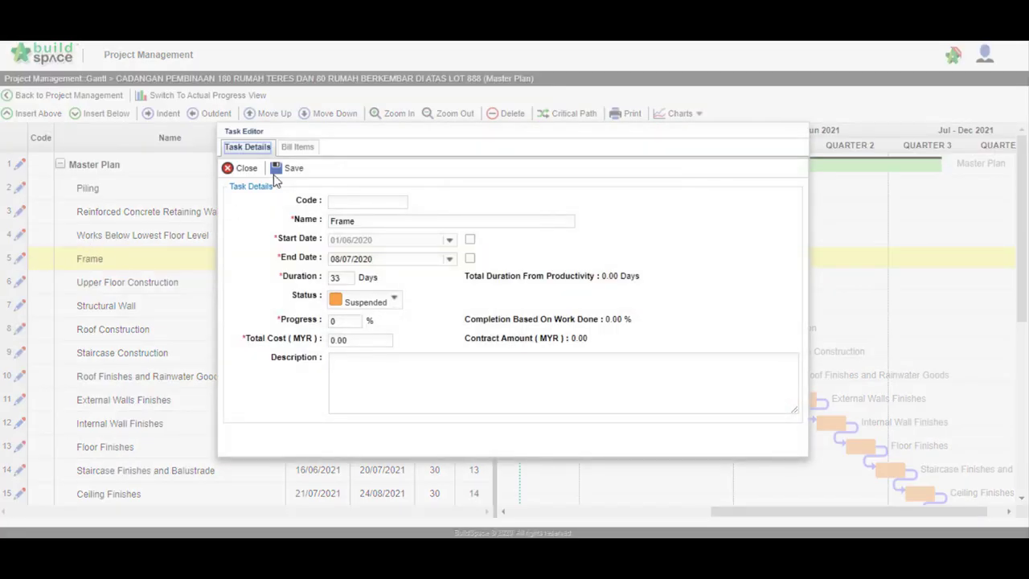
{"action": "left_click", "coordinate": [297, 150]}
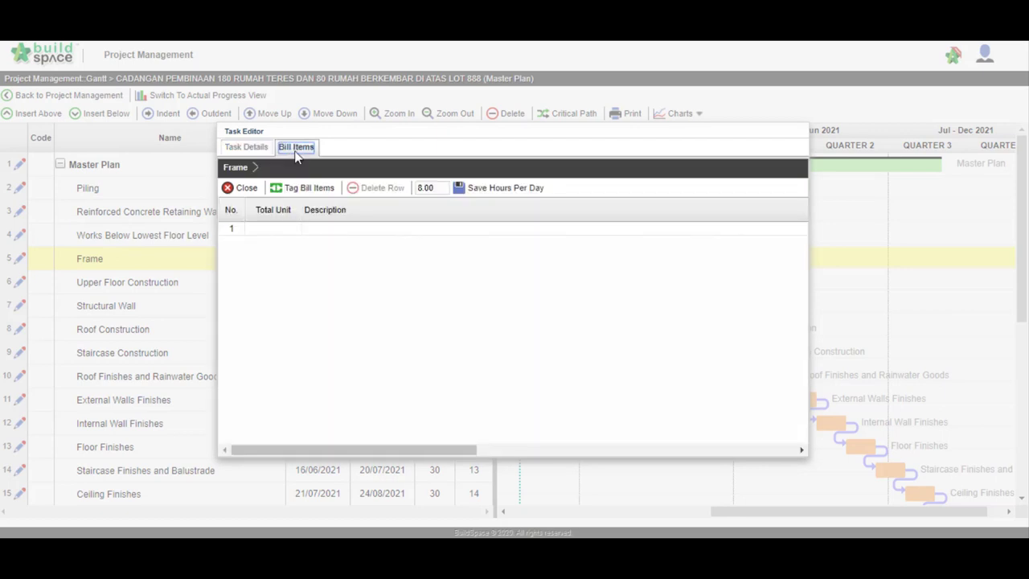
- Tag all items of Bill No. B.4/2 - FRAME from BILL NO.4 - SINGLE TYPE to the Frame task and save them
{"action": "left_click", "coordinate": [300, 191]}
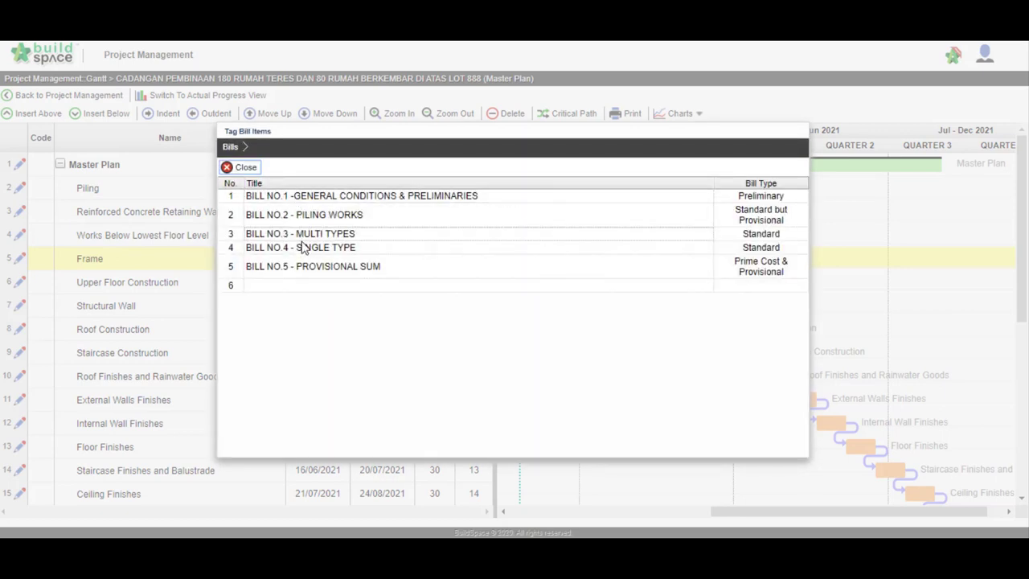
{"action": "double_click", "coordinate": [304, 251]}
{"action": "double_click", "coordinate": [296, 212]}
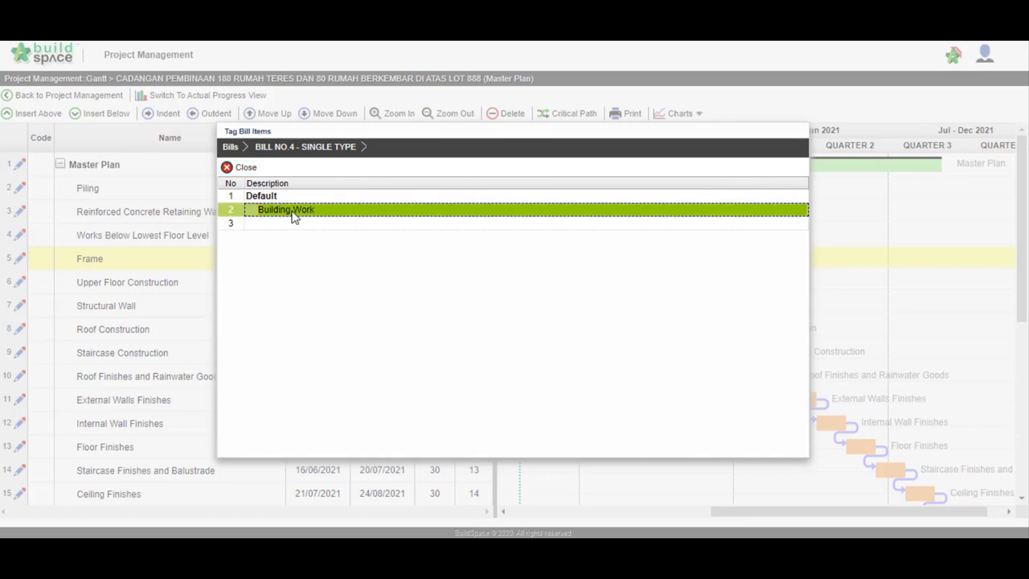
{"action": "double_click", "coordinate": [302, 211]}
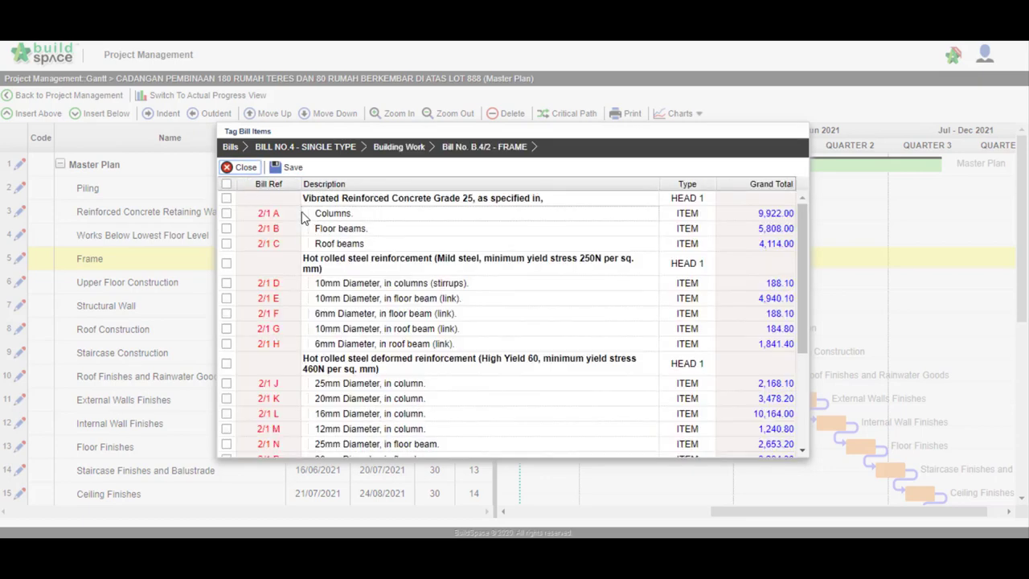
{"action": "left_click", "coordinate": [227, 185]}
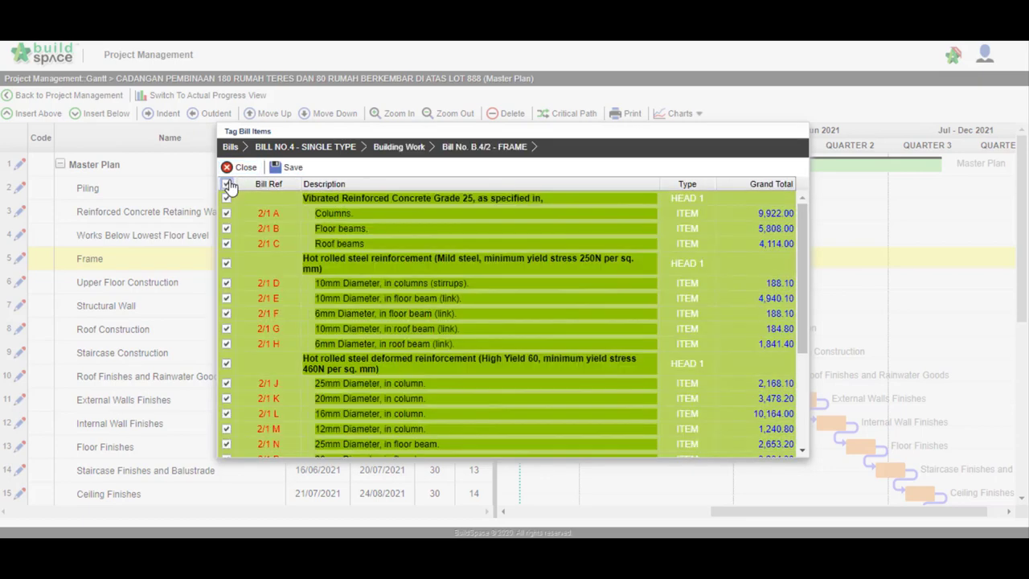
{"action": "left_click", "coordinate": [284, 169]}
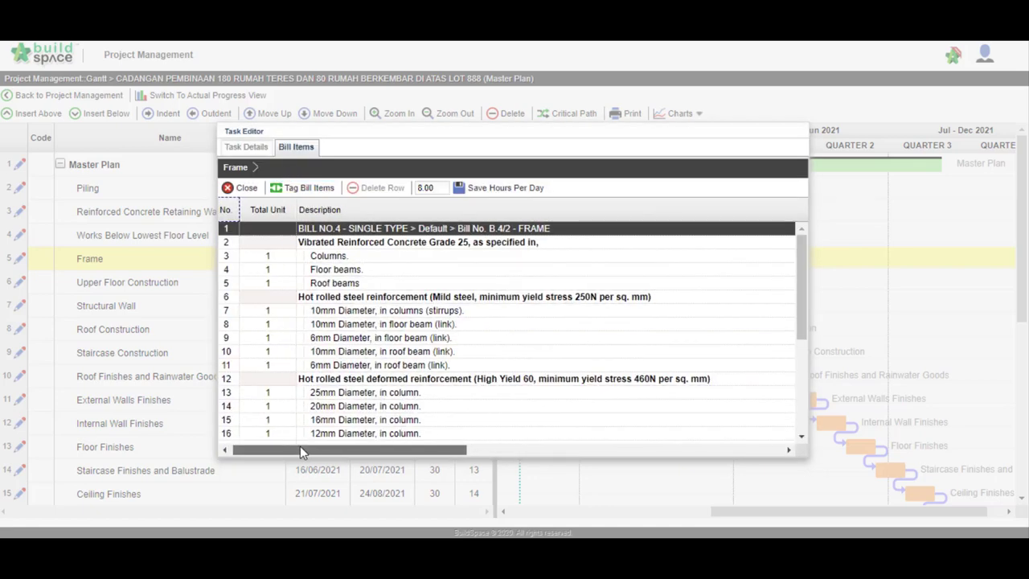
- Review the tagged items' quantity, productivity and contract amount columns, then open the schedule's Accumulative Cost chart
{"action": "left_click_drag", "start_coordinate": [300, 449], "coordinate": [552, 471]}
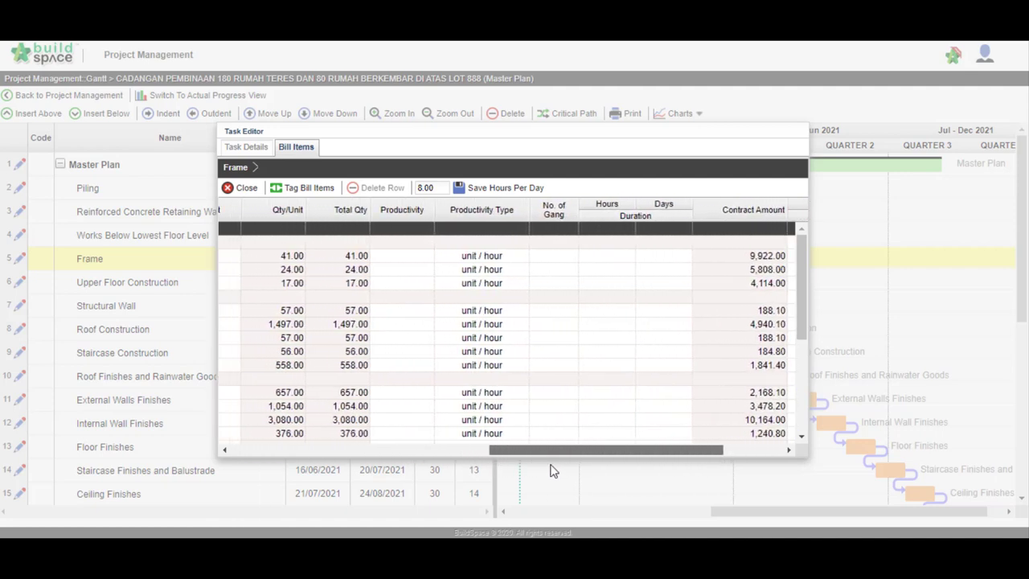
{"action": "left_click", "coordinate": [244, 189]}
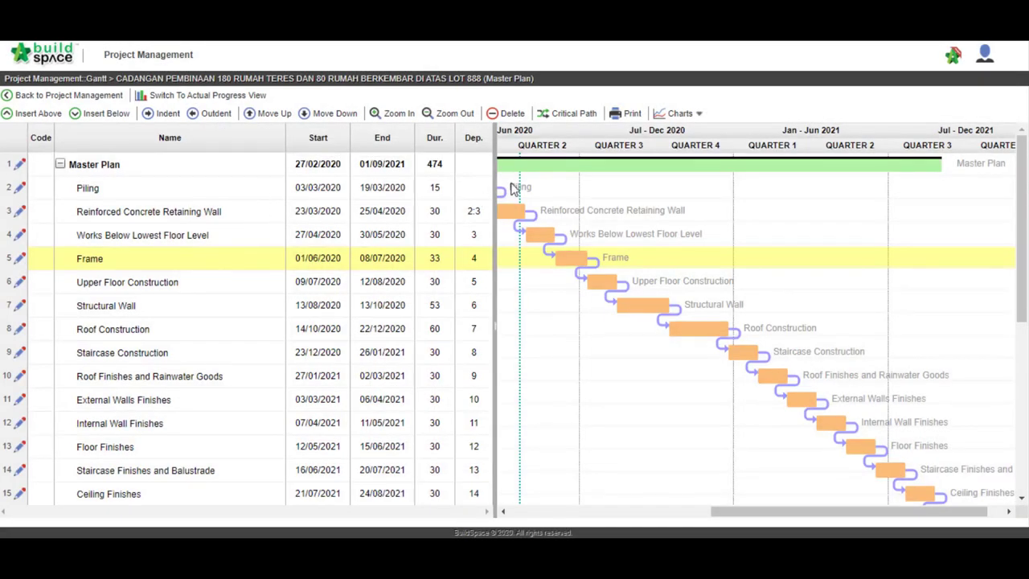
{"action": "left_click", "coordinate": [696, 114]}
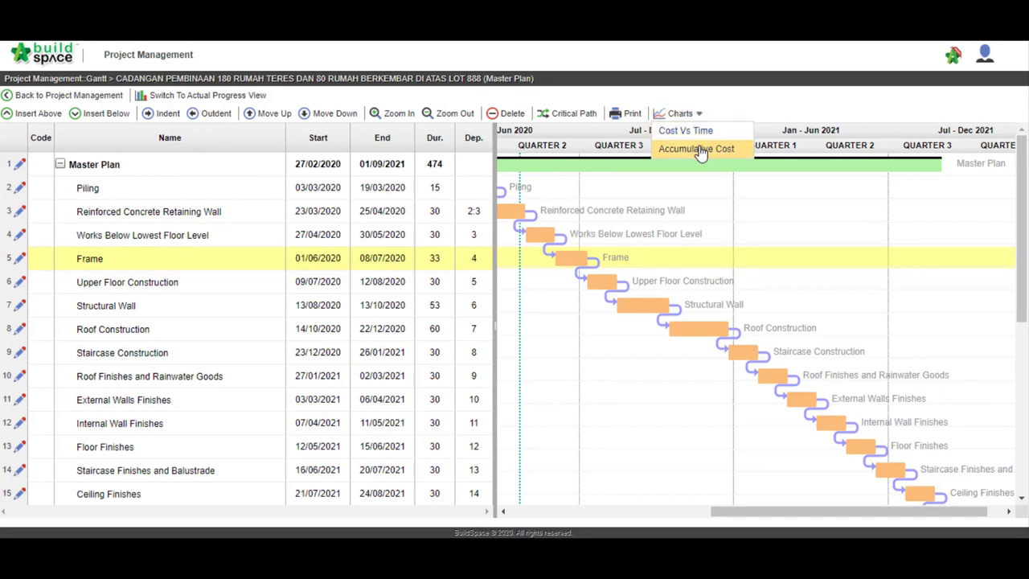
{"action": "left_click", "coordinate": [701, 153]}
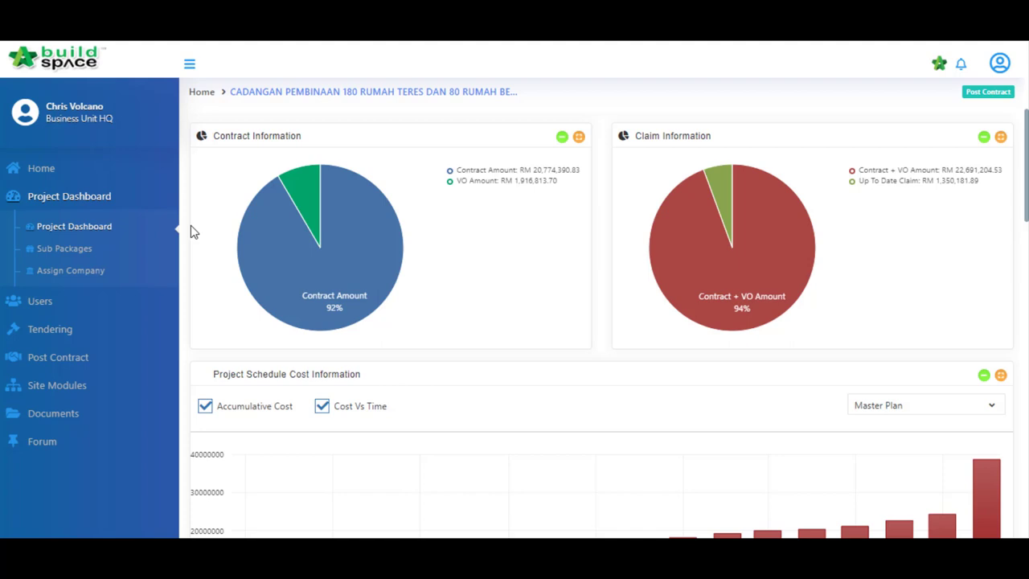
- Open the project's Request for Variation titled Change of concrete grade 15 to grade 20
{"action": "left_click", "coordinate": [92, 357]}
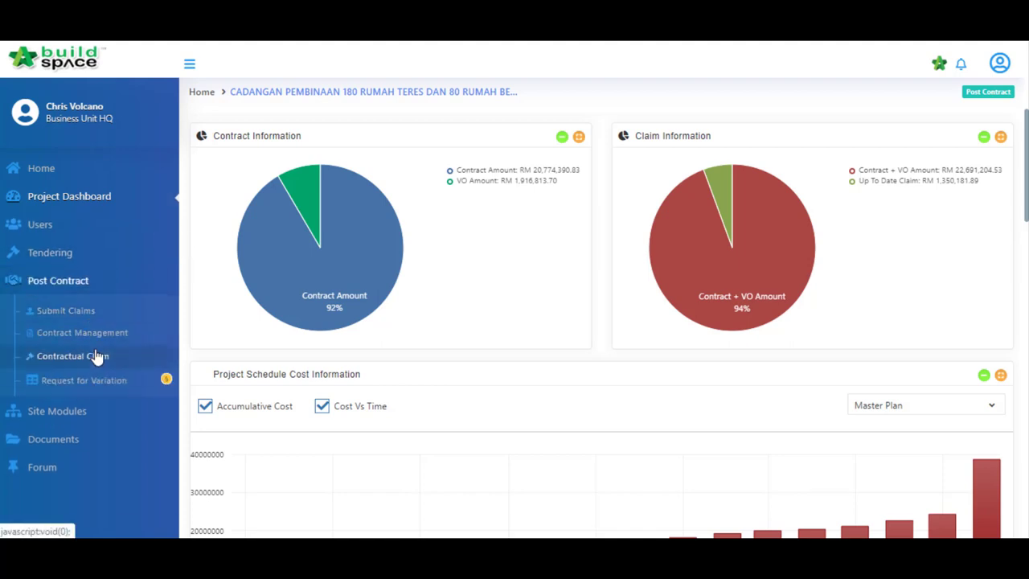
{"action": "left_click", "coordinate": [94, 382]}
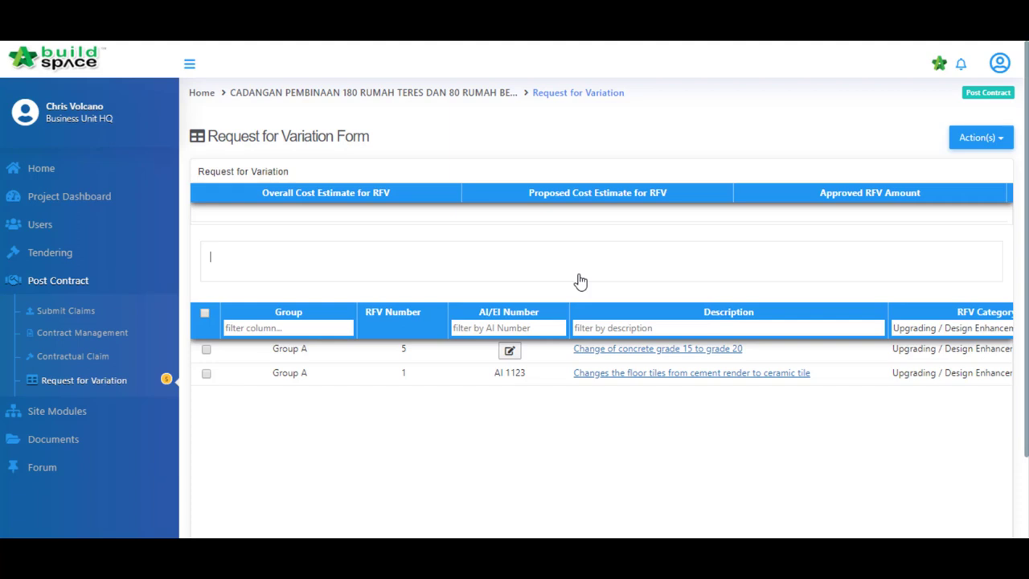
{"action": "left_click", "coordinate": [626, 354]}
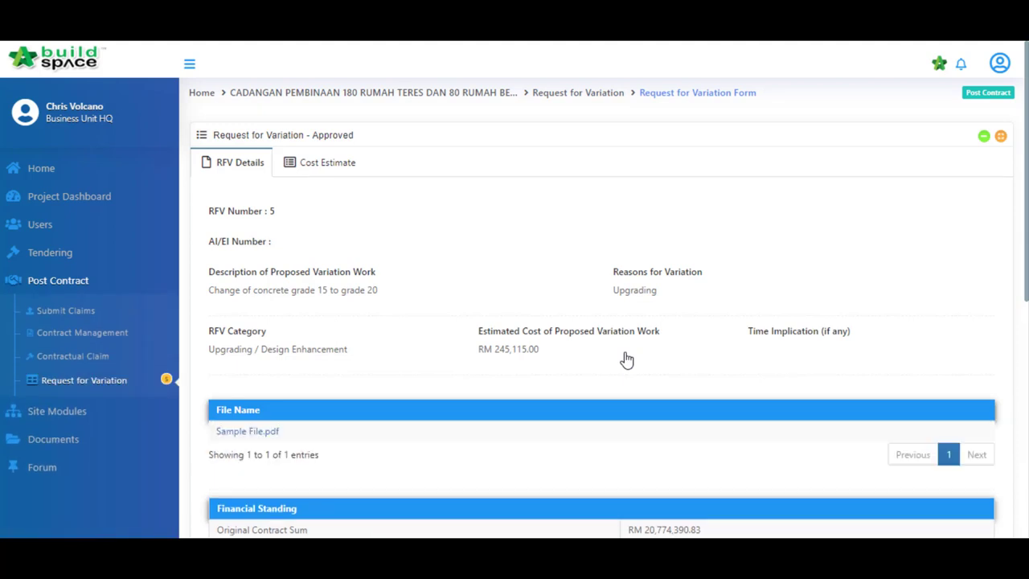
- Review the variation request's cost estimate items, then its RFV details down to the financial standing and verifiers
{"action": "left_click", "coordinate": [335, 170]}
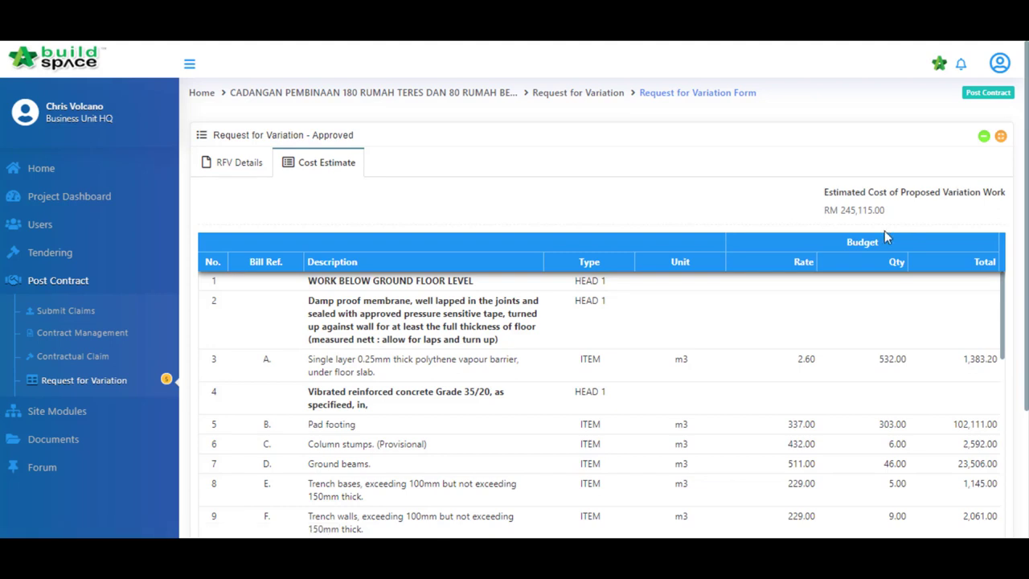
{"action": "scroll", "coordinate": [1003, 301], "scroll_direction": "down", "scroll_amount": 1}
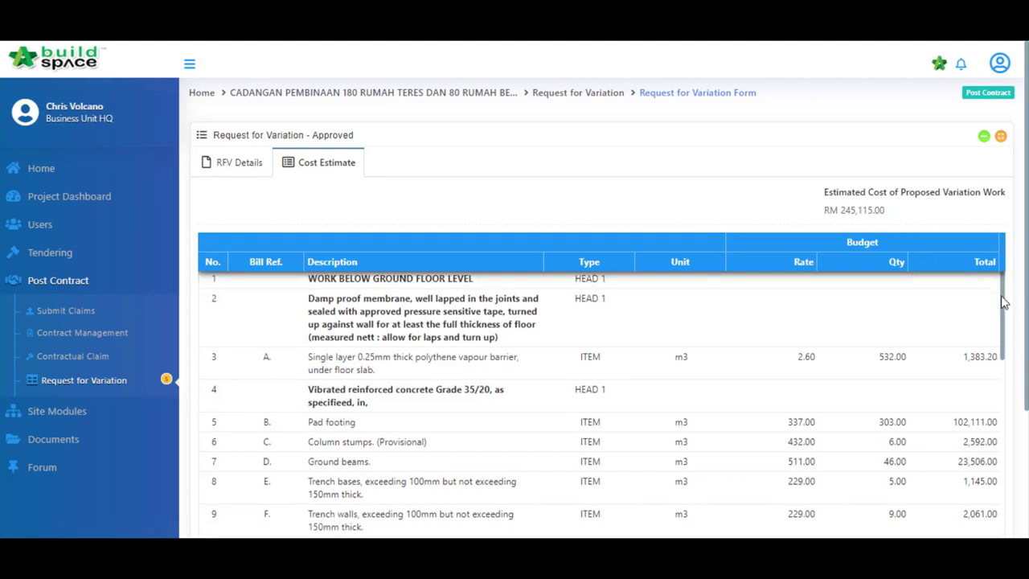
{"action": "left_click_drag", "start_coordinate": [1003, 302], "coordinate": [1004, 352]}
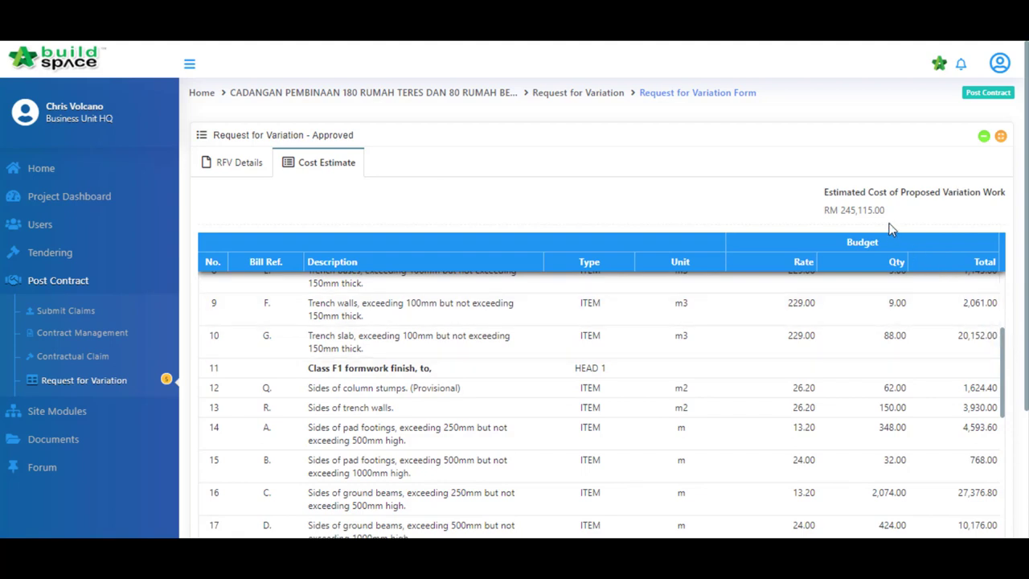
{"action": "left_click", "coordinate": [236, 164]}
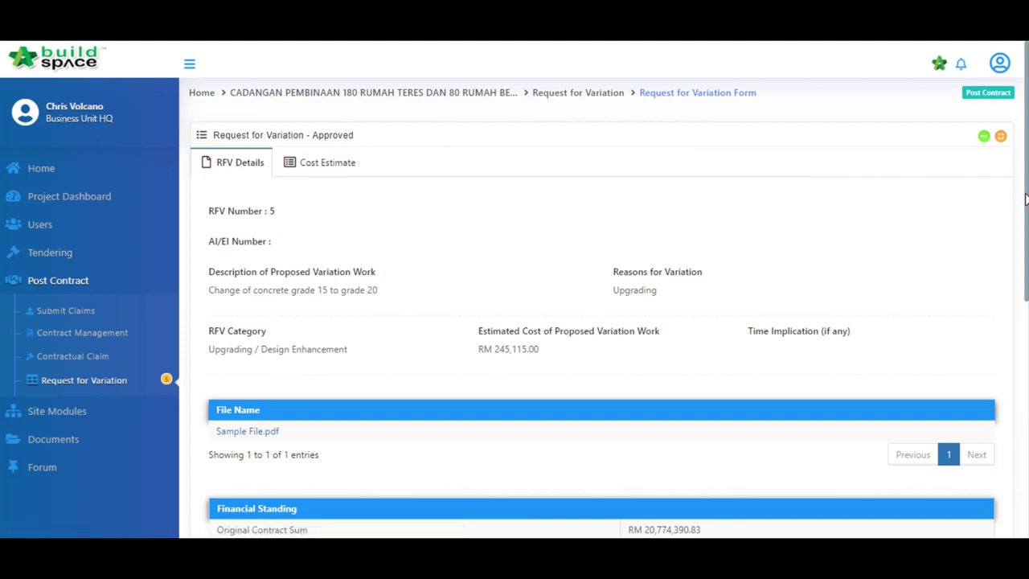
{"action": "left_click_drag", "start_coordinate": [1026, 200], "coordinate": [1026, 378]}
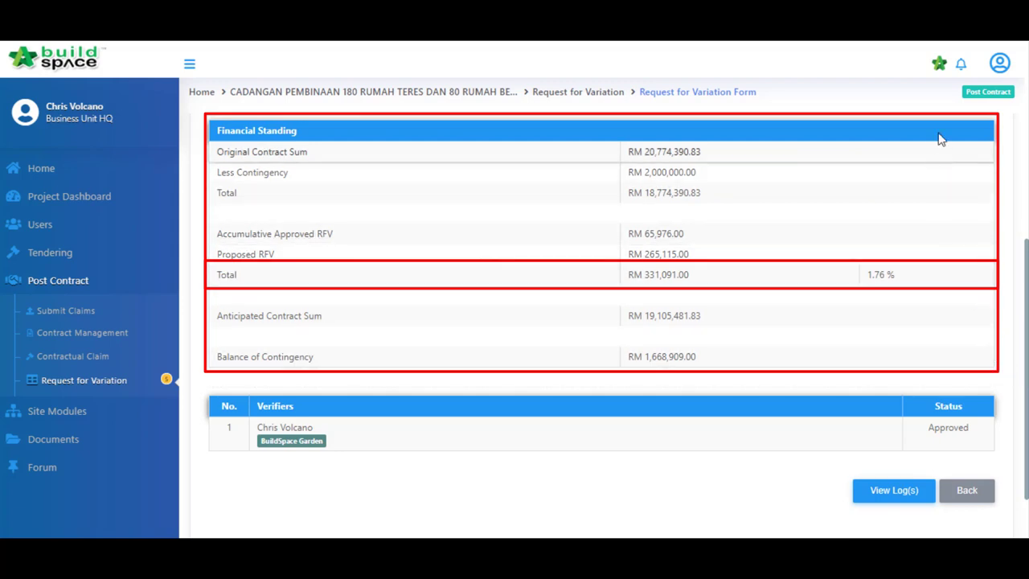
- Open the variation order VO Number:6 in the post-contract project breakdown and review its rates, omissions, additions and nett amounts
{"action": "left_click", "coordinate": [940, 68]}
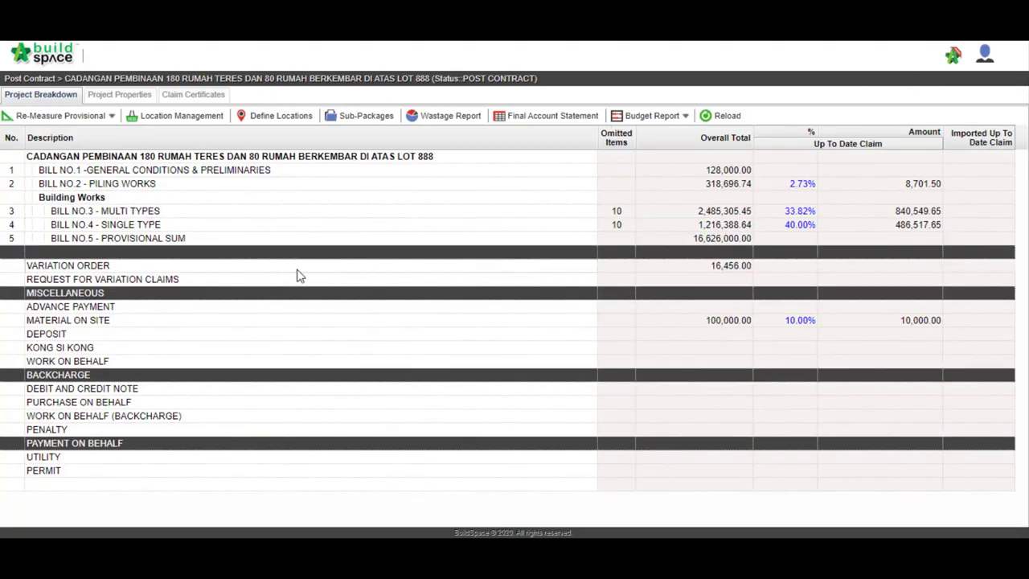
{"action": "double_click", "coordinate": [282, 270]}
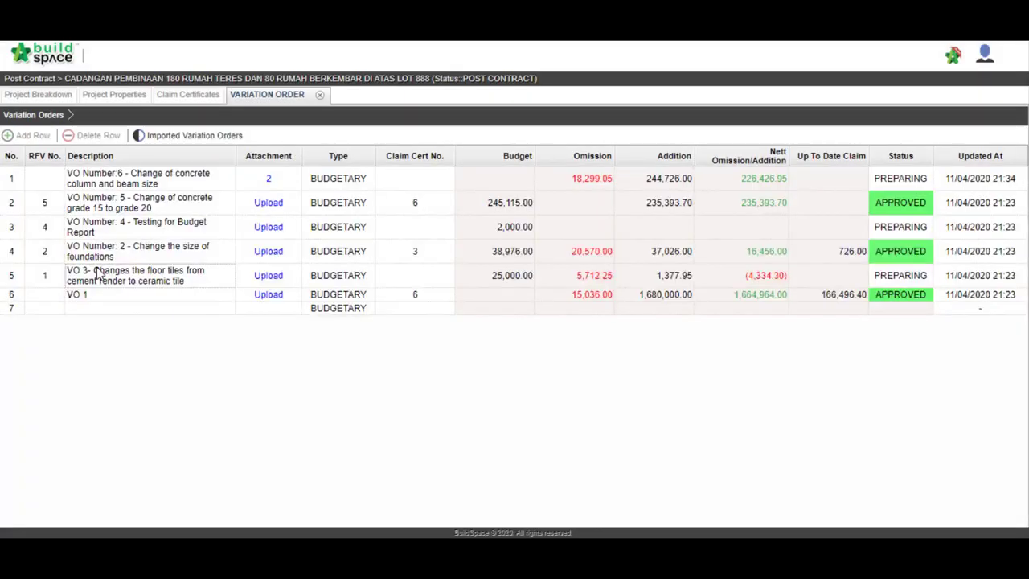
{"action": "double_click", "coordinate": [167, 187]}
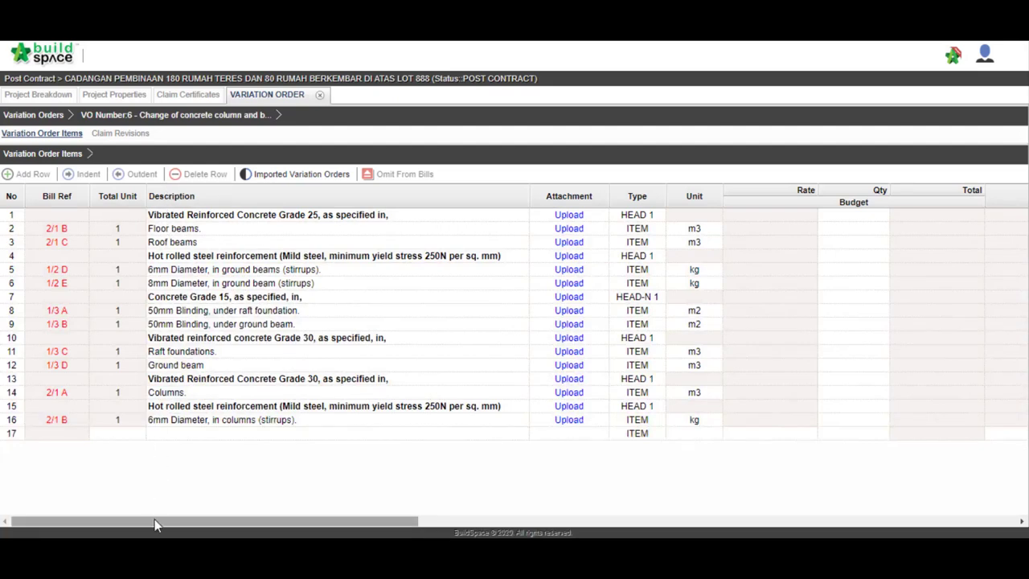
{"action": "left_click_drag", "start_coordinate": [154, 519], "coordinate": [387, 524]}
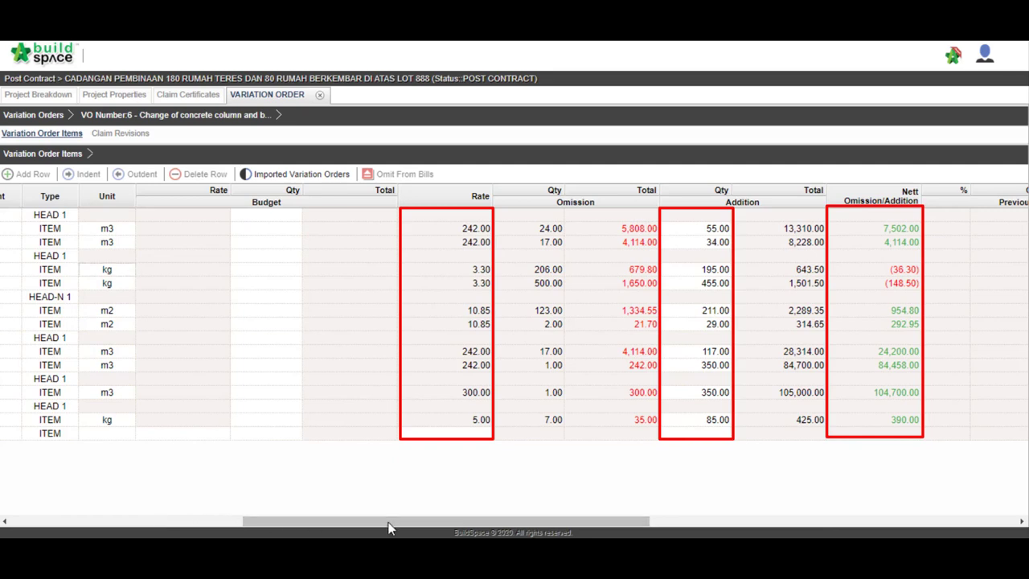
- Download Architect-Instruction.pdf from the attachments of VO Number:6 and close the attachment list
{"action": "left_click", "coordinate": [33, 115]}
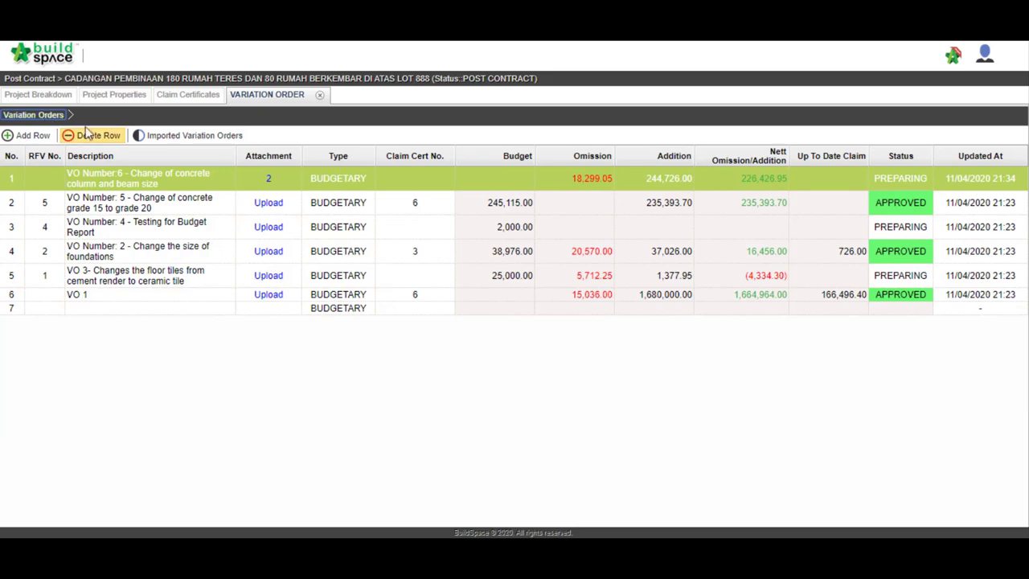
{"action": "left_click", "coordinate": [269, 178]}
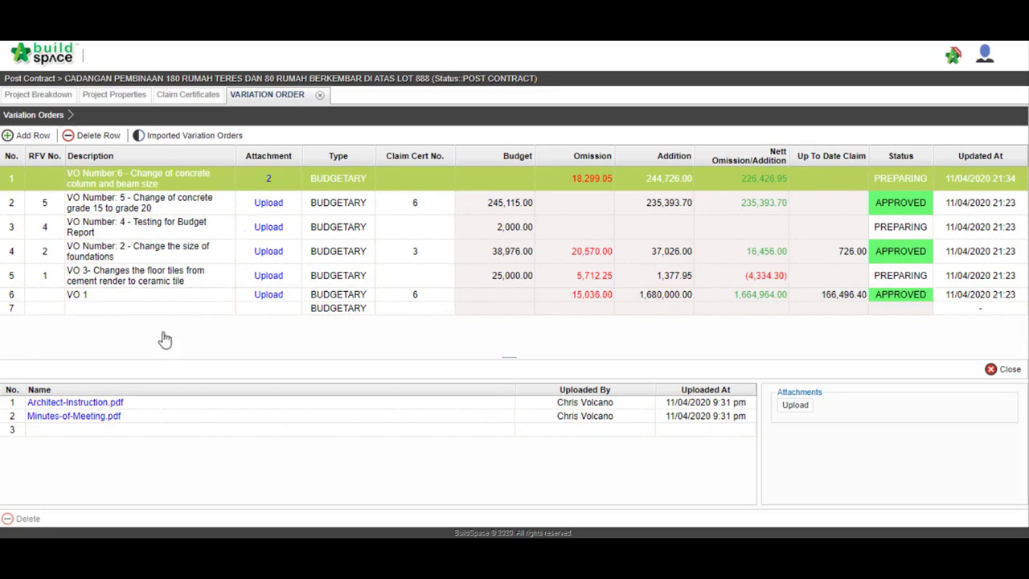
{"action": "left_click", "coordinate": [115, 405]}
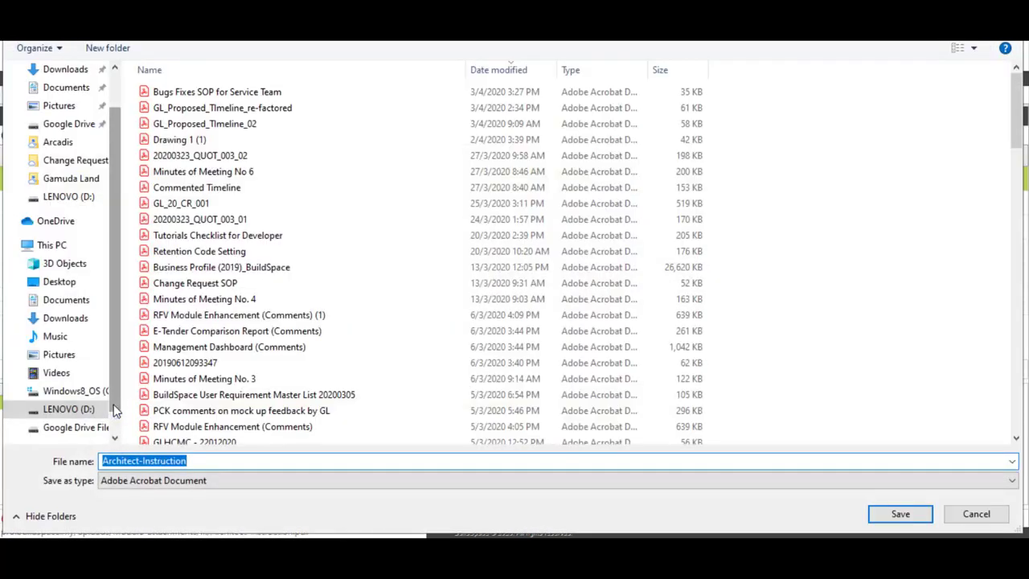
{"action": "left_click", "coordinate": [931, 518]}
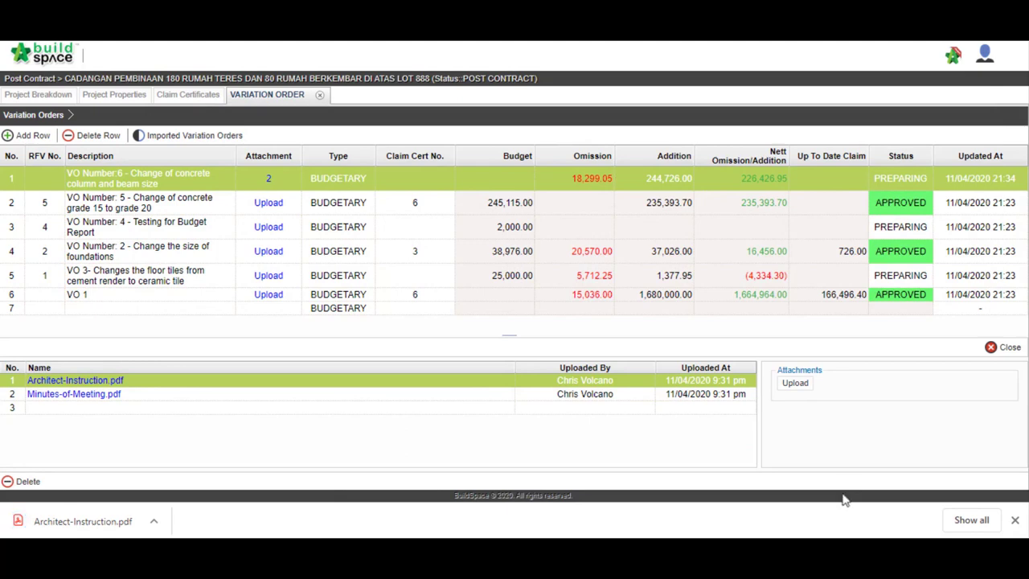
{"action": "left_click", "coordinate": [992, 350]}
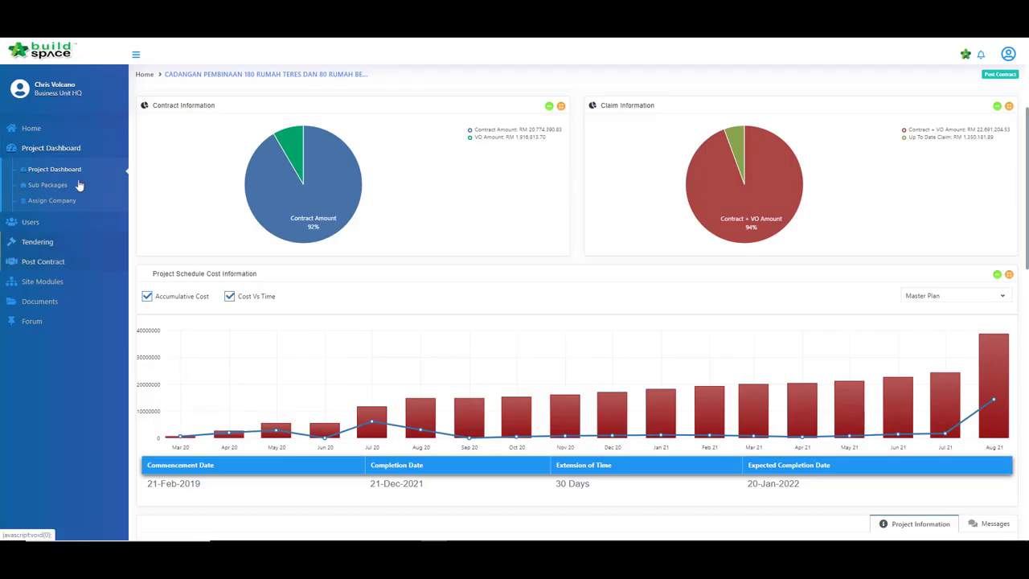
- Open Architect's Instruction AI No.7 under the contractual claims, review its workflow, and open the related EOT claim
{"action": "left_click", "coordinate": [71, 263]}
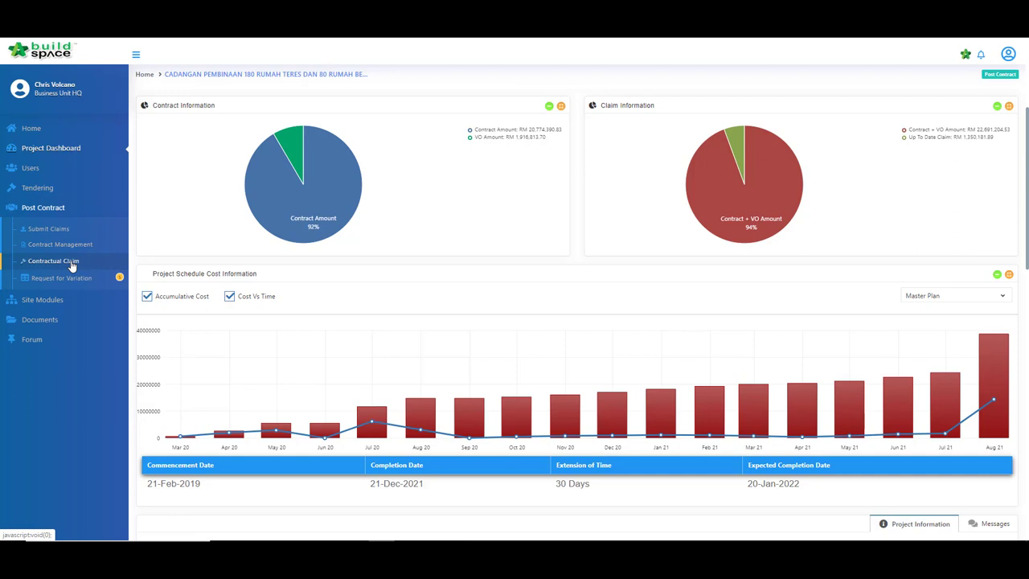
{"action": "left_click", "coordinate": [71, 262]}
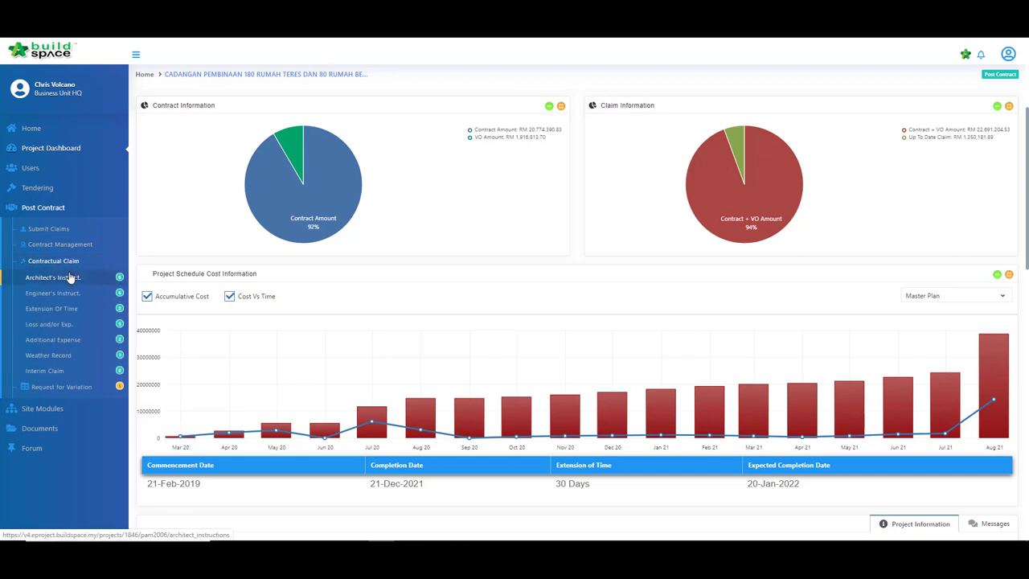
{"action": "left_click", "coordinate": [70, 278]}
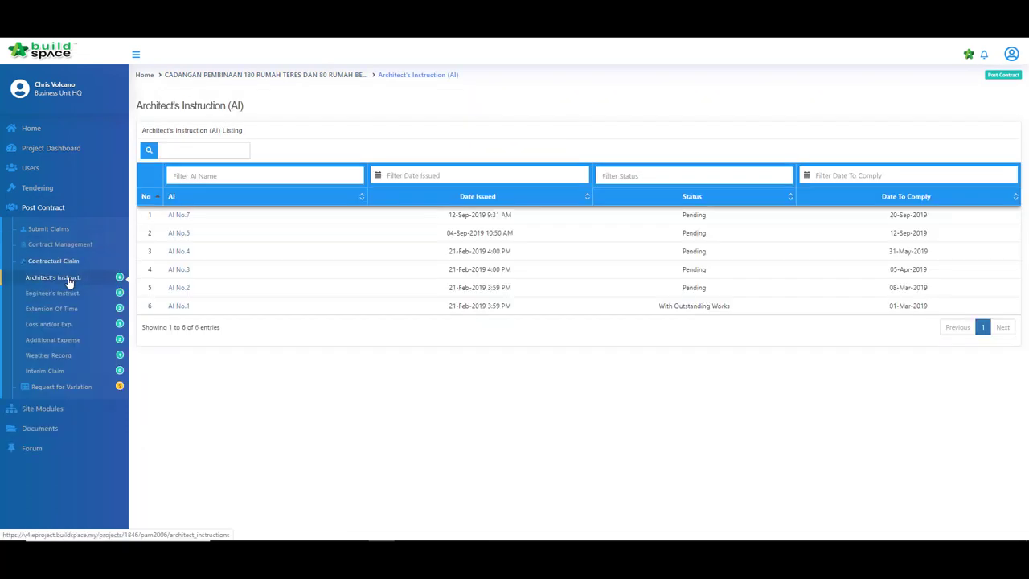
{"action": "left_click", "coordinate": [180, 218]}
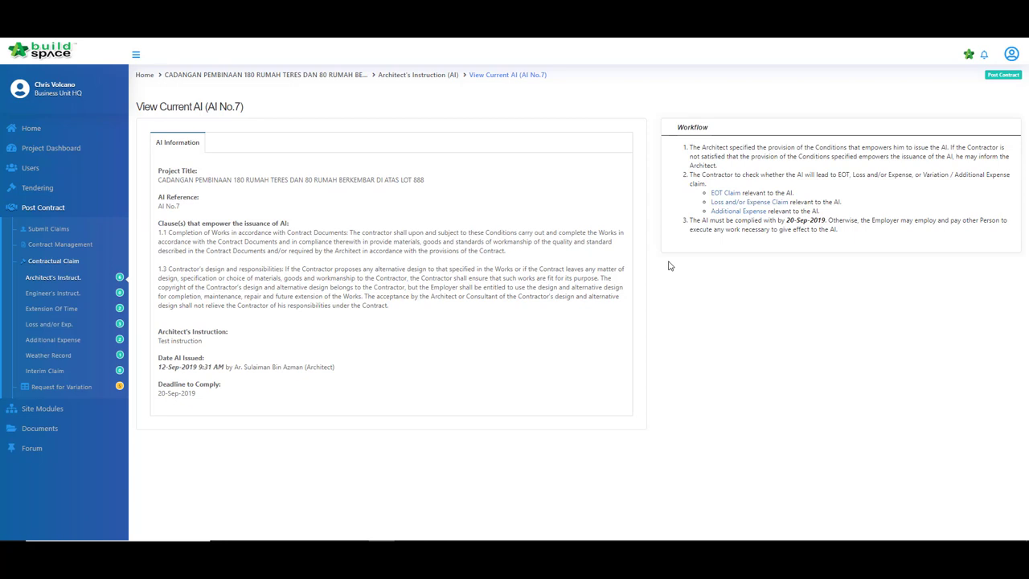
{"action": "left_click", "coordinate": [733, 199]}
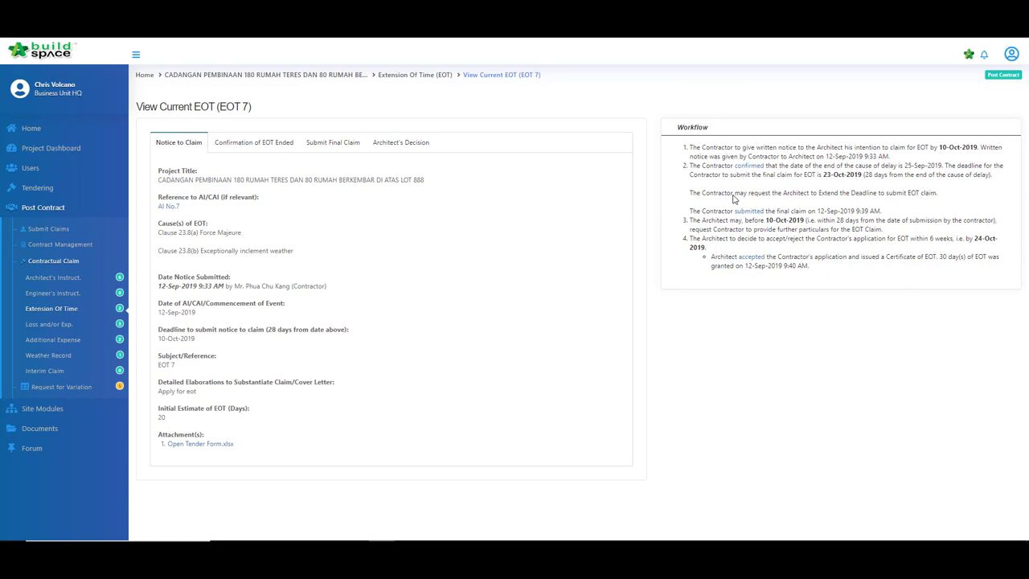
- Review EOT 7's confirmation of delay ended, submitted final claim and architect's decision
{"action": "left_click", "coordinate": [281, 142]}
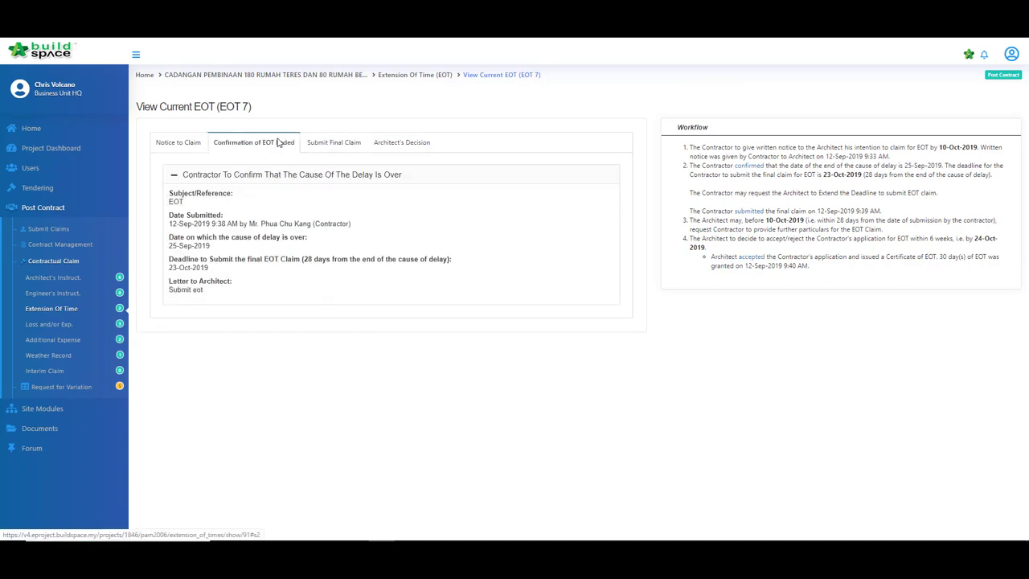
{"action": "left_click", "coordinate": [324, 146]}
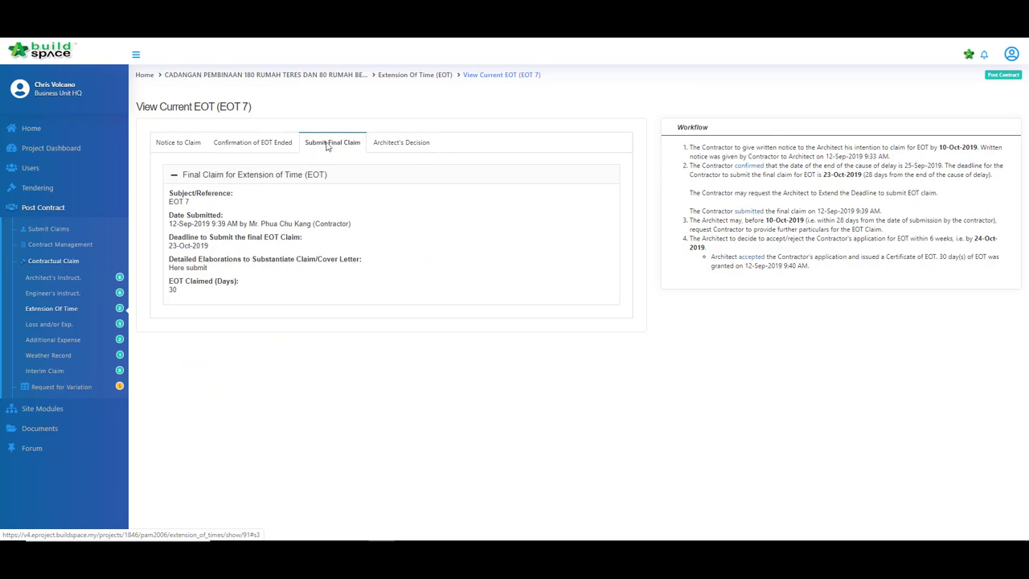
{"action": "left_click", "coordinate": [387, 152]}
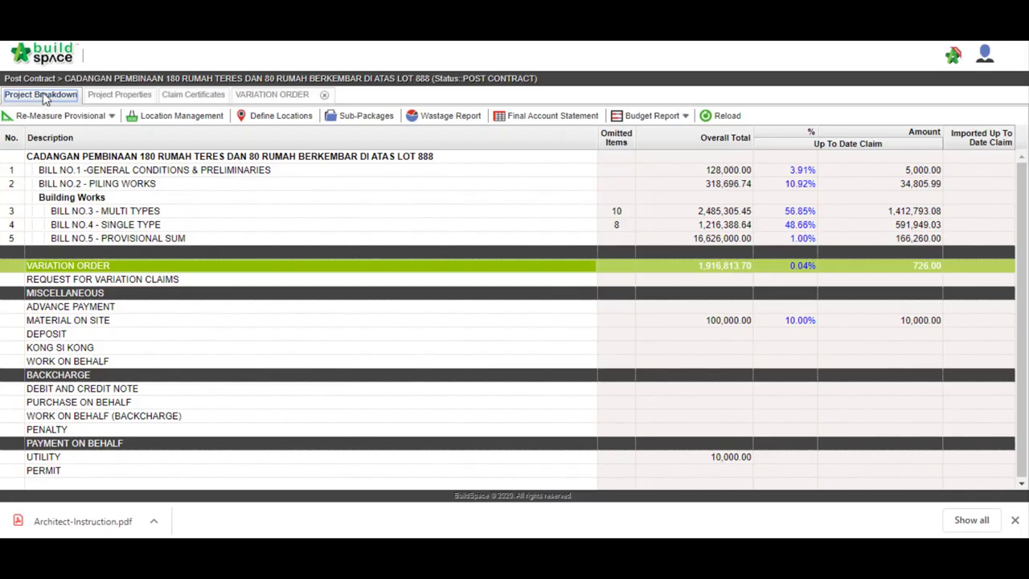
- Open the Building Work claims of BILL NO.4 - SINGLE TYPE in the post-contract breakdown and set the FRAME bill's up-to-date claim to 70%
{"action": "left_click", "coordinate": [121, 227]}
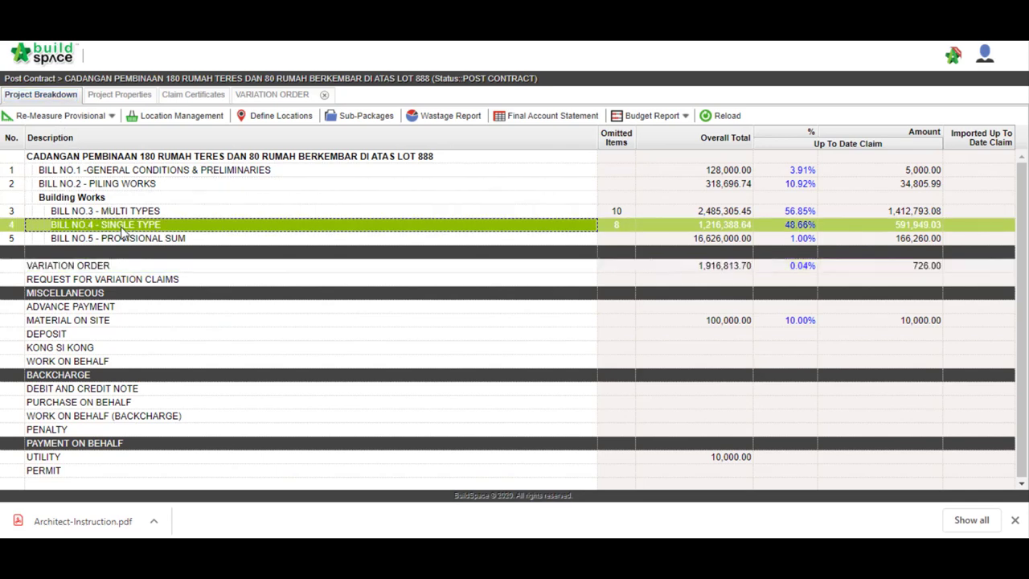
{"action": "double_click", "coordinate": [122, 228]}
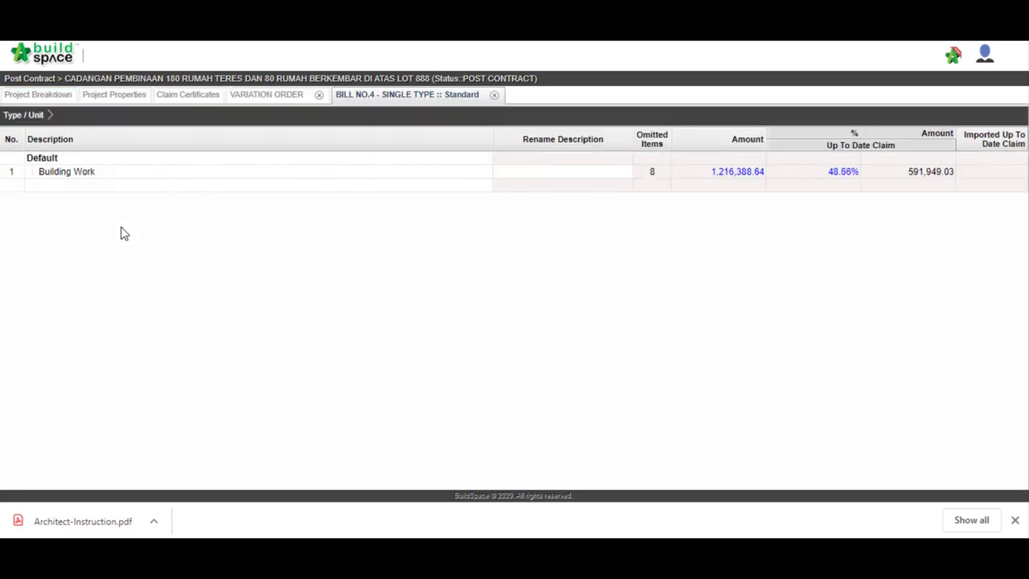
{"action": "double_click", "coordinate": [116, 173]}
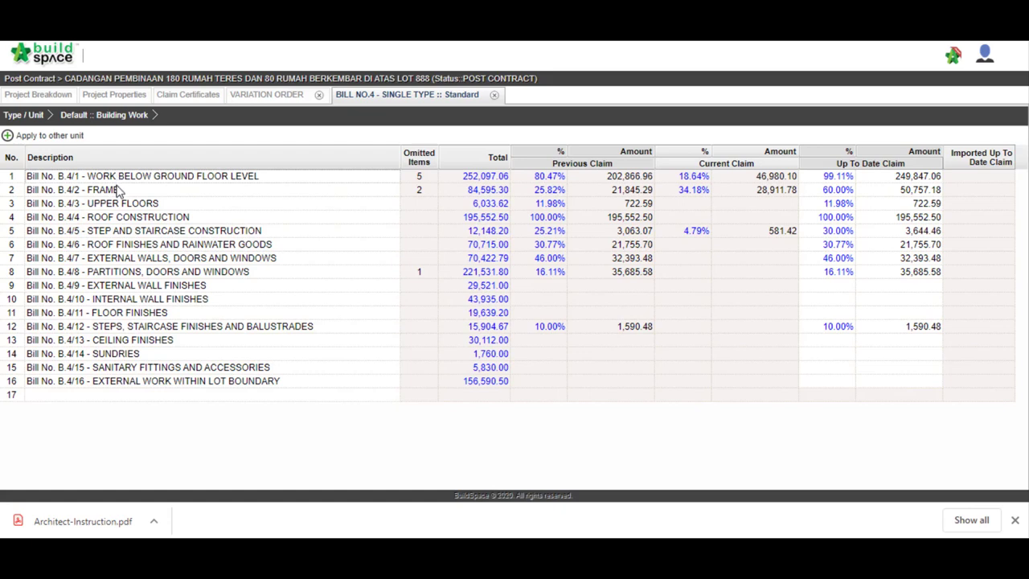
{"action": "left_click", "coordinate": [116, 190]}
{"action": "left_click", "coordinate": [827, 194]}
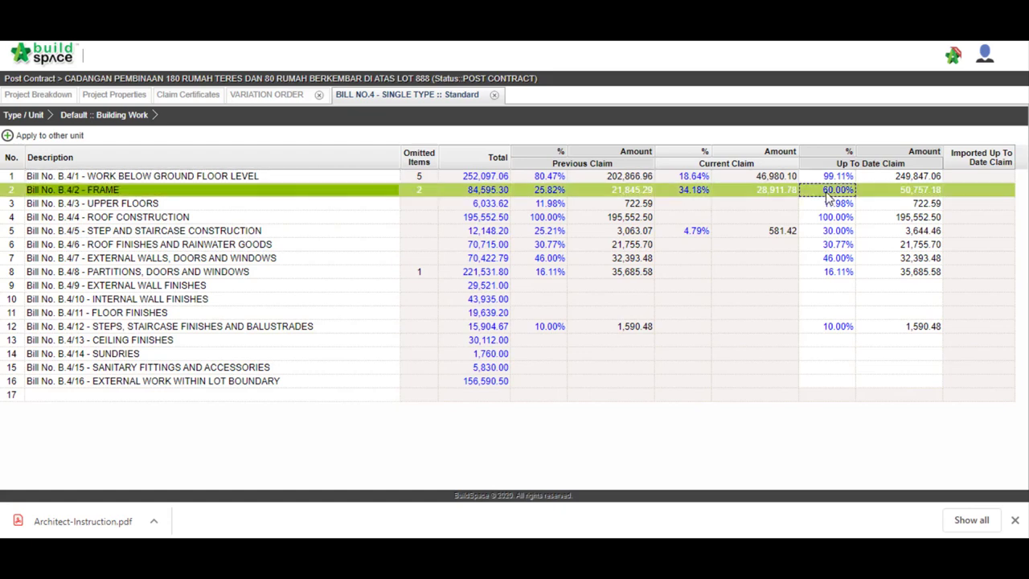
{"action": "double_click", "coordinate": [827, 193]}
{"action": "type", "text": "70"}
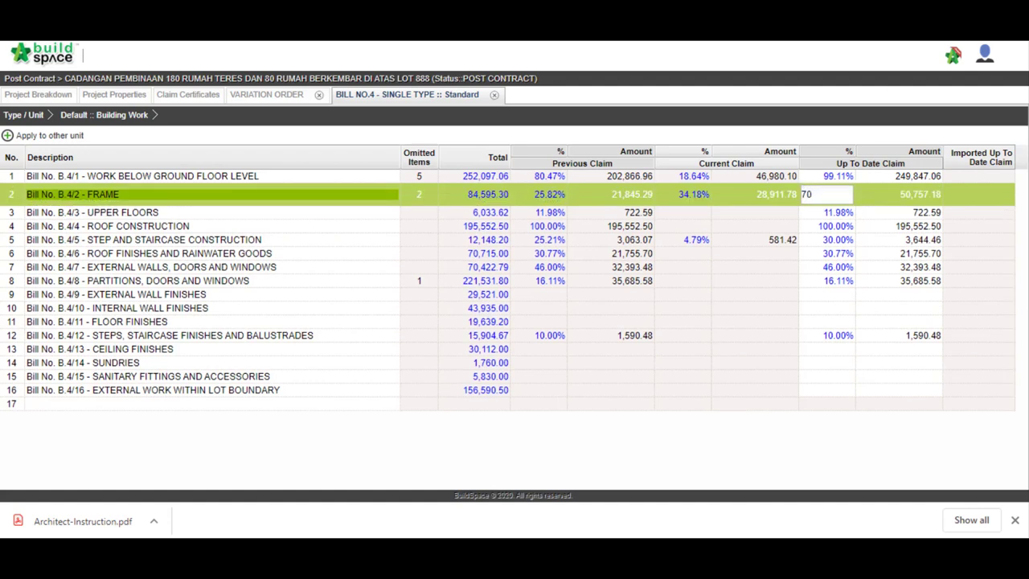
{"action": "key", "text": "Return"}
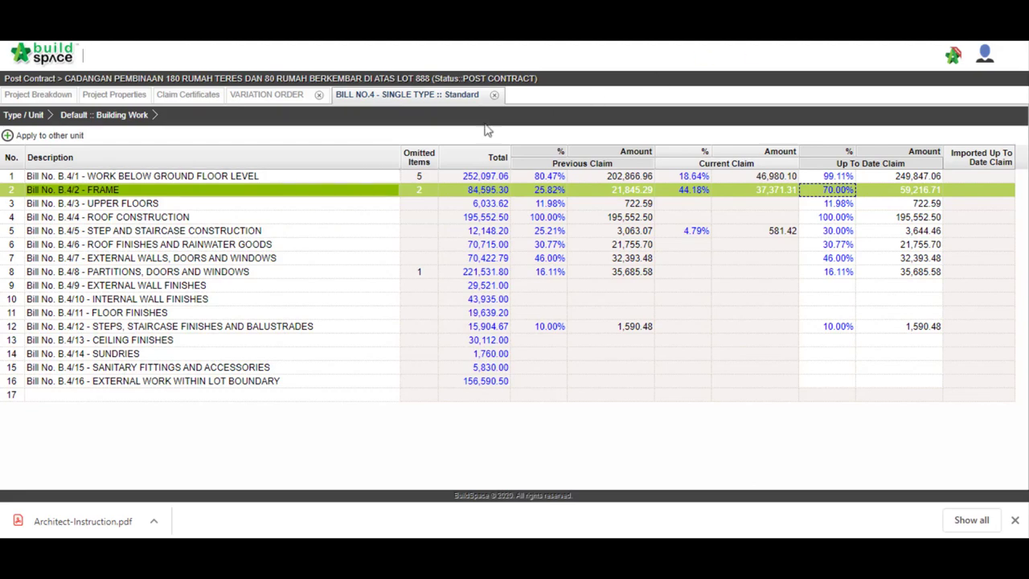
- Open the items of Bill No. B.4/2 - FRAME and set the concrete Columns item's up-to-date claim to 75%
{"action": "double_click", "coordinate": [249, 194]}
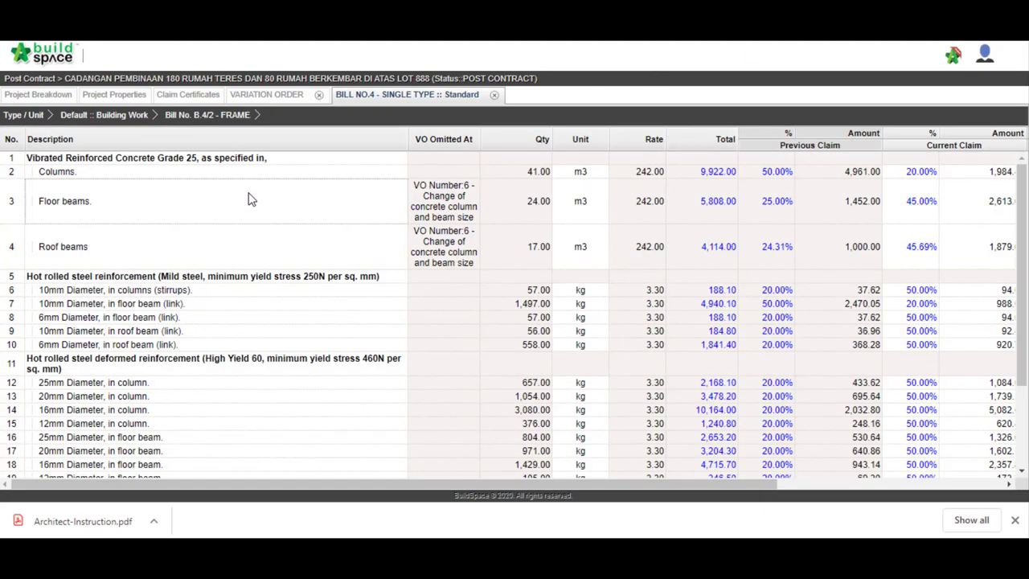
{"action": "left_click_drag", "start_coordinate": [237, 484], "coordinate": [532, 484]}
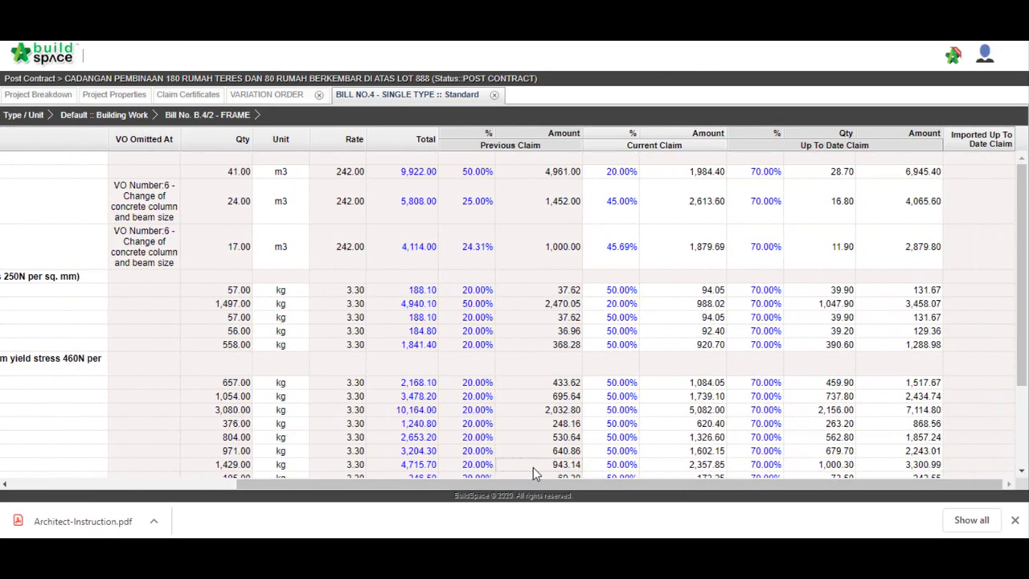
{"action": "left_click", "coordinate": [766, 173]}
{"action": "double_click", "coordinate": [765, 173]}
{"action": "type", "text": "75"}
{"action": "key", "text": "Return"}
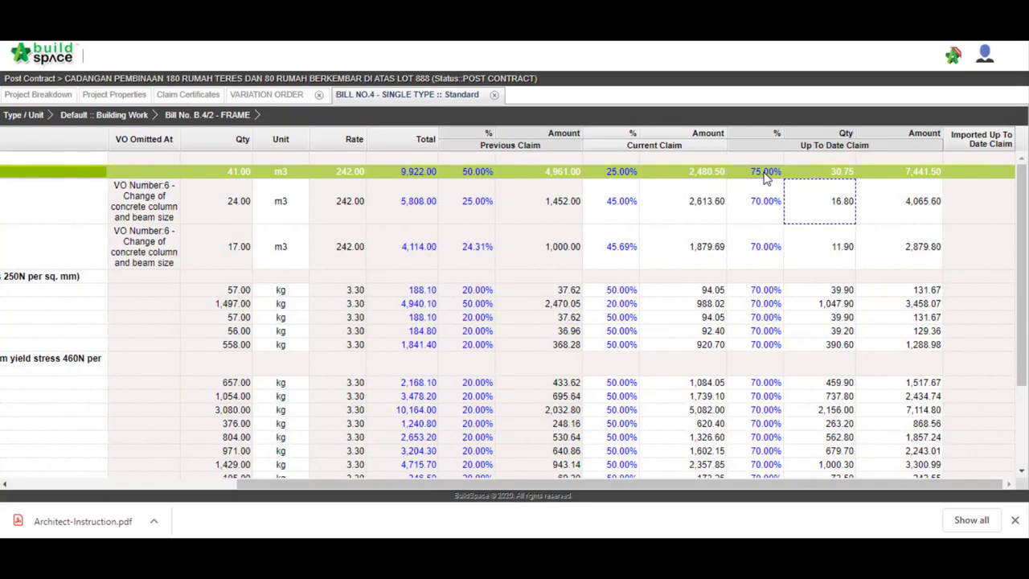
- Set the up-to-date claim quantity of Floor beams to 20 and the up-to-date claim amount of Roof beams to 3500
{"action": "key", "text": "Tab"}
{"action": "type", "text": "20"}
{"action": "key", "text": "Return"}
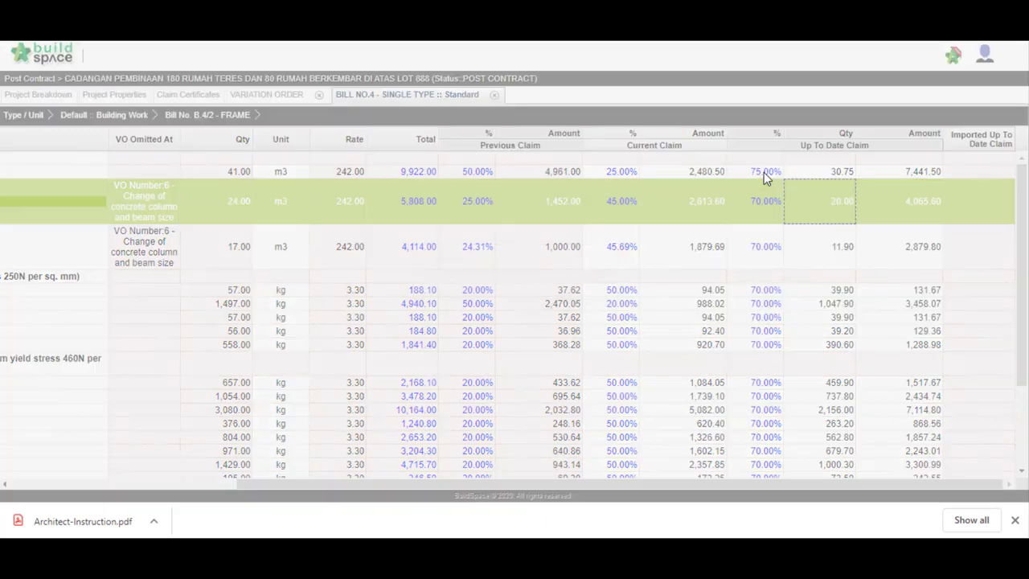
{"action": "key", "text": "Tab"}
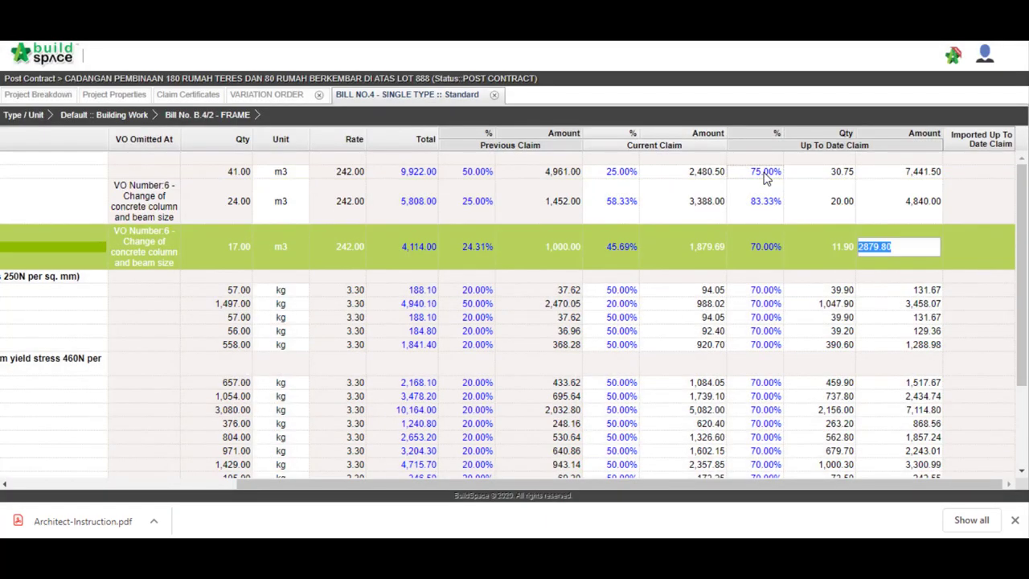
{"action": "type", "text": "3500"}
{"action": "key", "text": "Return"}
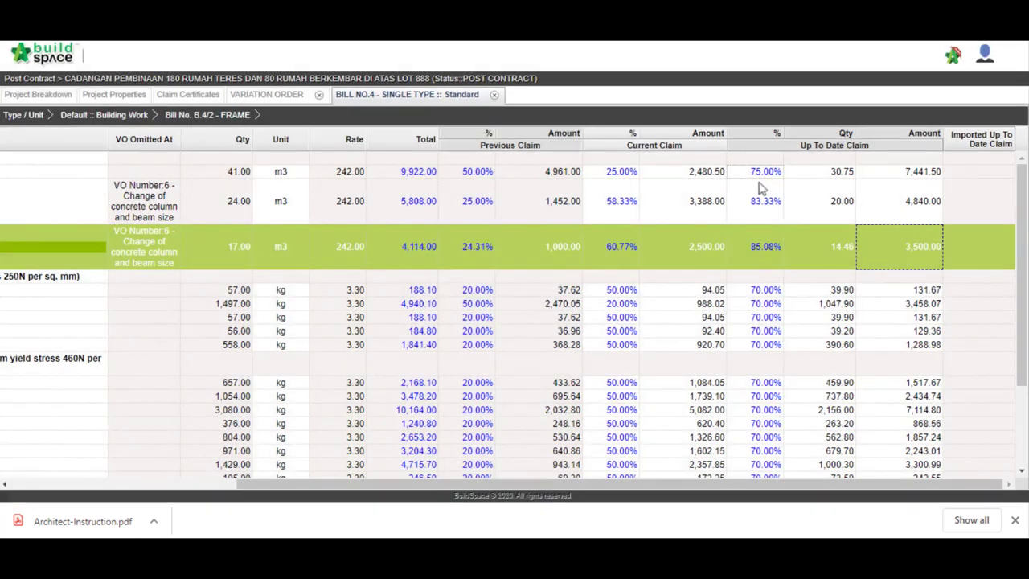
- Open claim certificate No. 7 and review its printable Certificate of Payment
{"action": "left_click", "coordinate": [57, 96]}
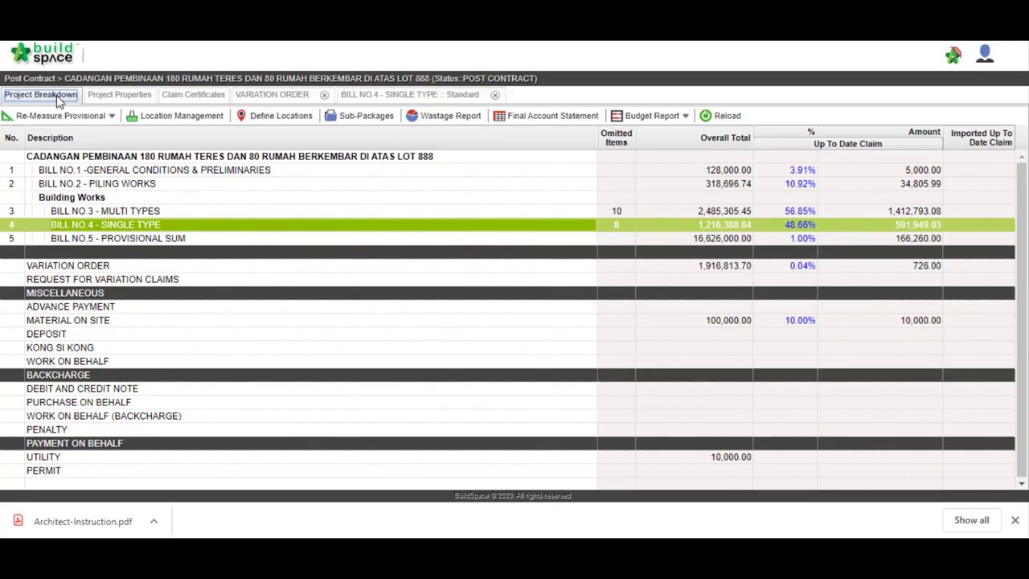
{"action": "left_click", "coordinate": [191, 95]}
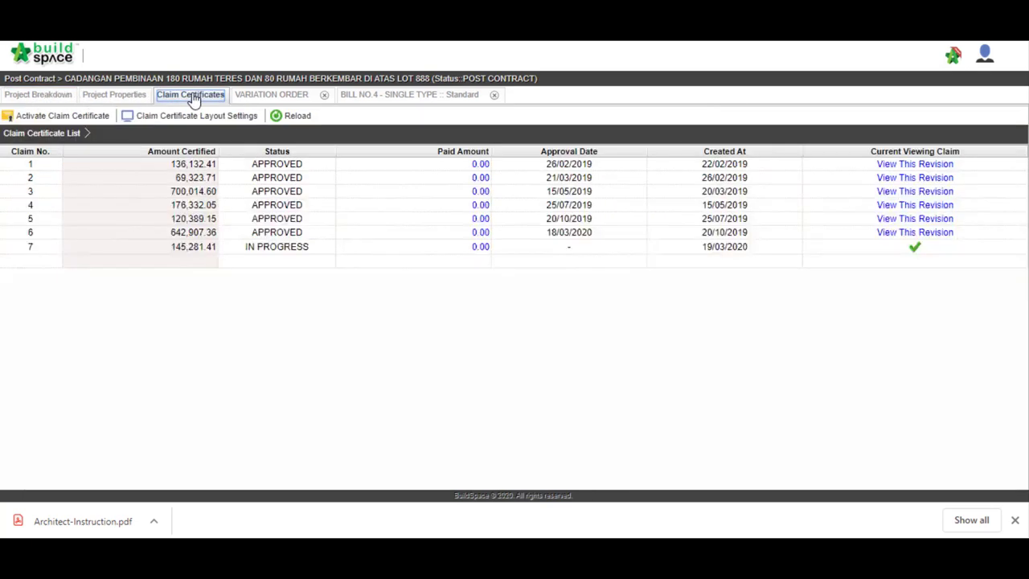
{"action": "left_click", "coordinate": [191, 249]}
{"action": "double_click", "coordinate": [190, 248]}
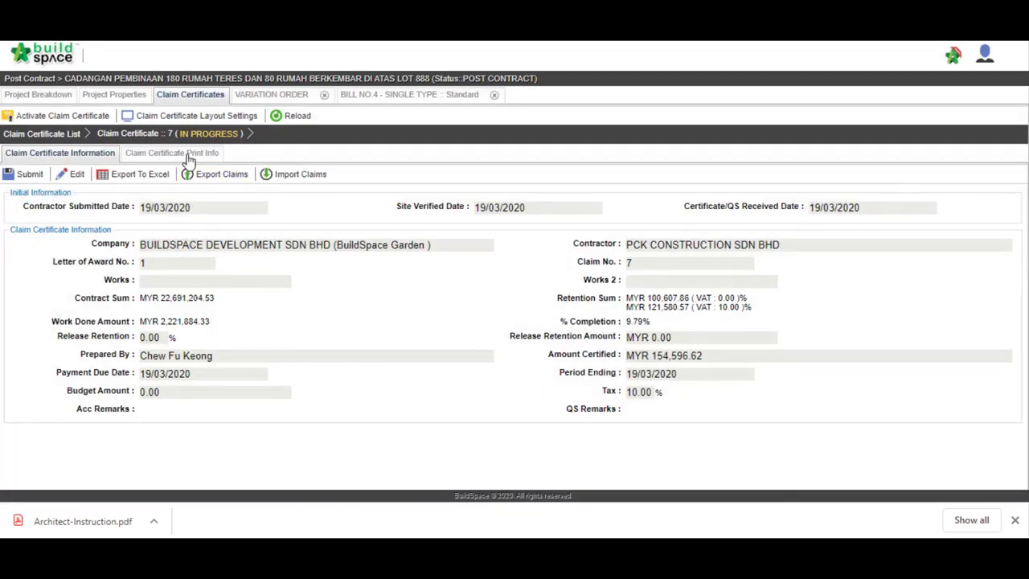
{"action": "left_click", "coordinate": [182, 155]}
{"action": "left_click", "coordinate": [18, 175]}
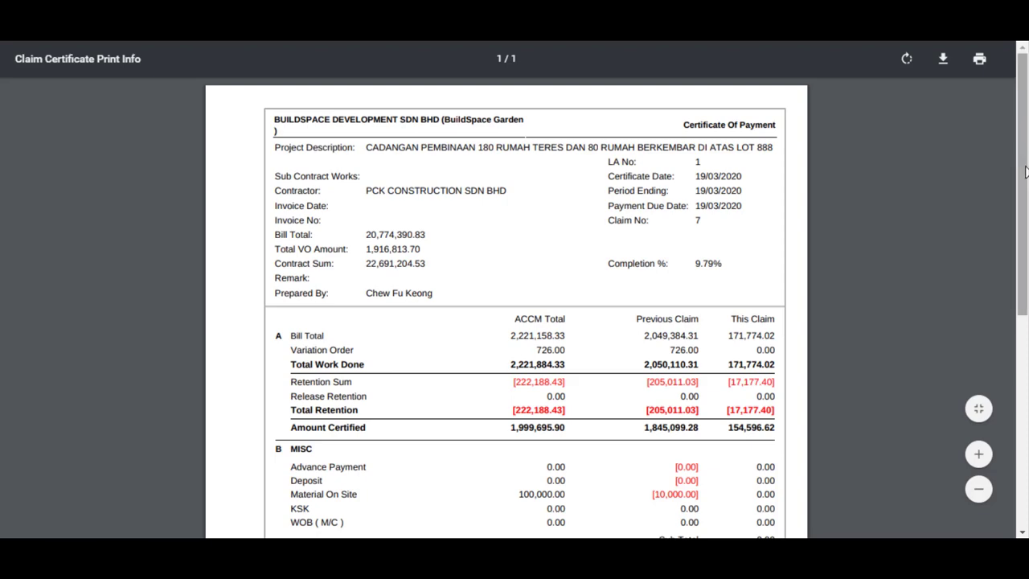
{"action": "left_click_drag", "start_coordinate": [1025, 171], "coordinate": [1026, 299]}
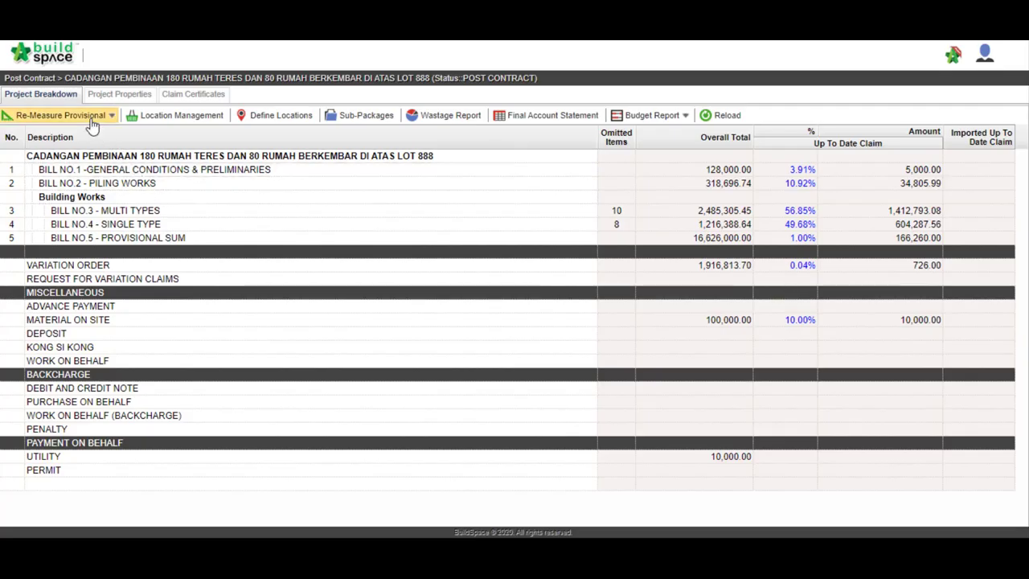
- Open the provisional re-measurement for all items and go to Bill No. B.4/1 - WORK BELOW GROUND FLOOR LEVEL under BILL NO.4 - SINGLE TYPE
{"action": "left_click", "coordinate": [91, 119]}
{"action": "left_click", "coordinate": [85, 133]}
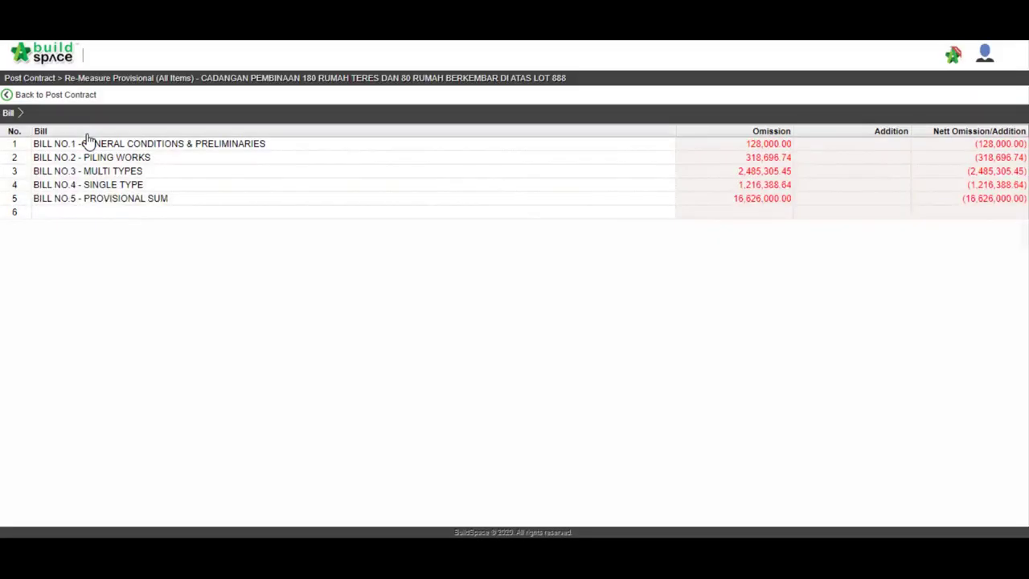
{"action": "left_click", "coordinate": [86, 185]}
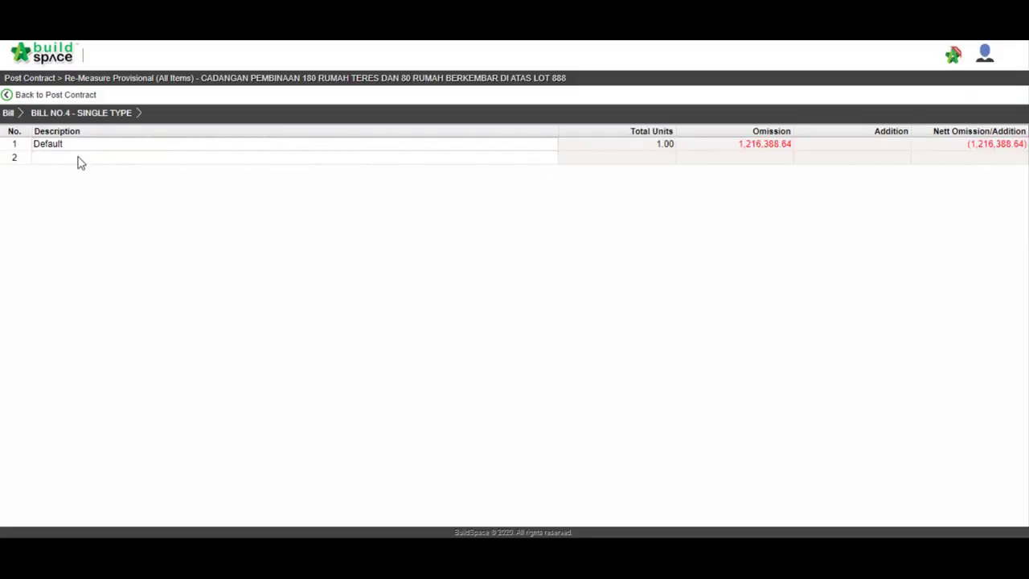
{"action": "left_click", "coordinate": [76, 145]}
{"action": "left_click", "coordinate": [76, 146]}
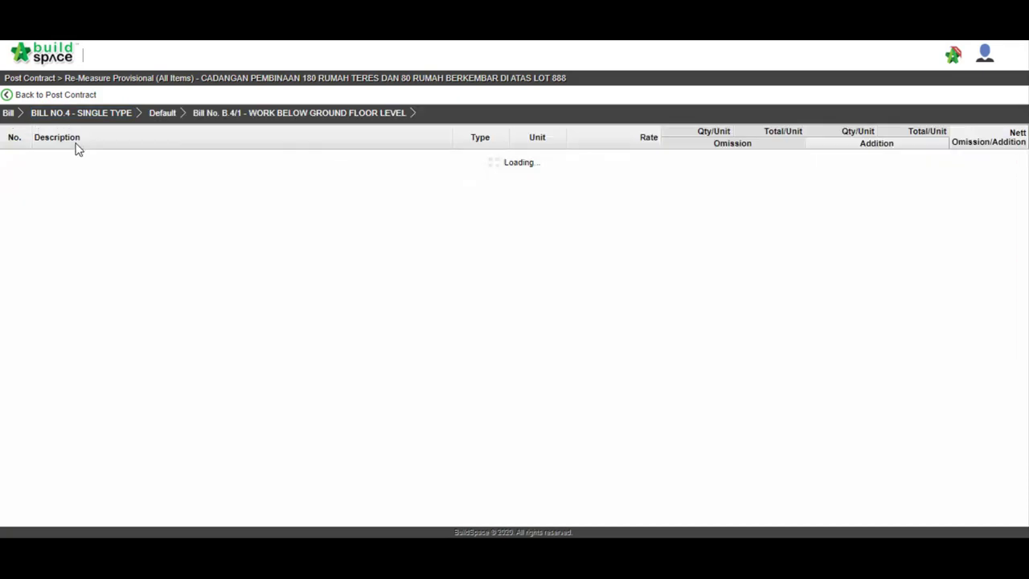
- Enter addition quantities of 620 for oversite excavation, 330 for pile caps excavation, 89 for New addendum item and 55 for ground beams excavation
{"action": "left_click", "coordinate": [840, 174]}
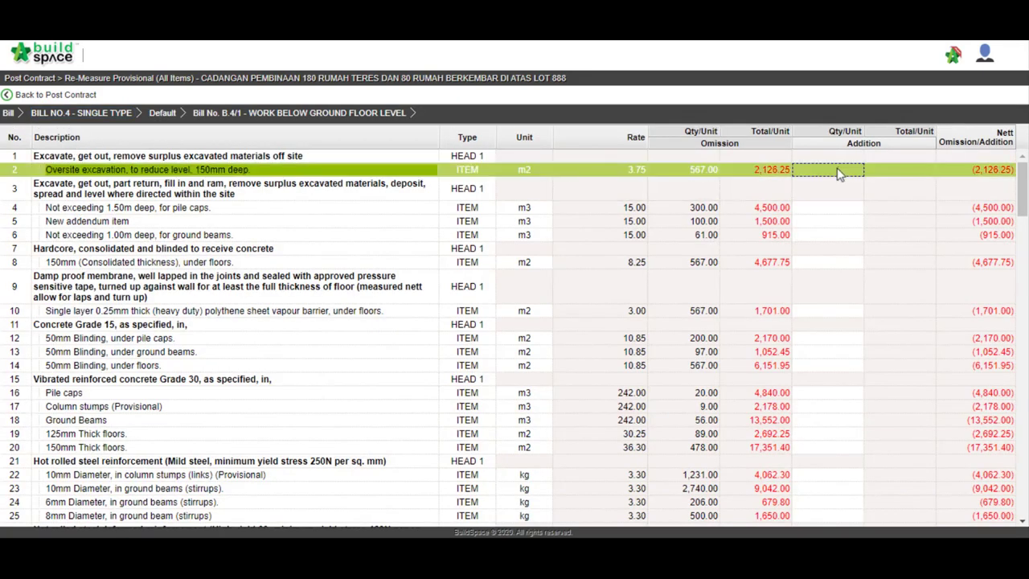
{"action": "type", "text": "620"}
{"action": "key", "text": "Return"}
{"action": "key", "text": "Down"}
{"action": "key", "text": "Down"}
{"action": "type", "text": "330"}
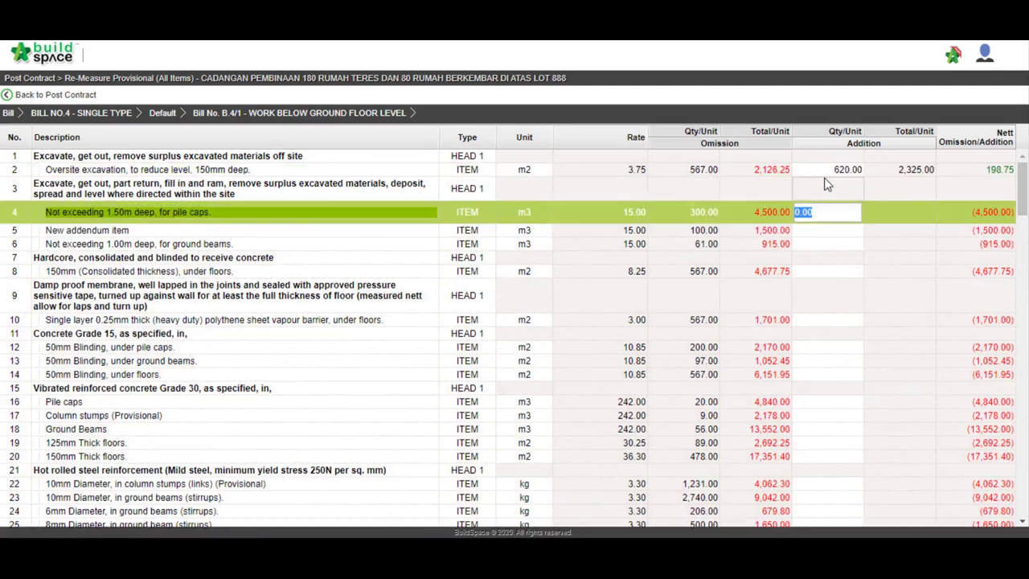
{"action": "key", "text": "Return"}
{"action": "key", "text": "Down"}
{"action": "type", "text": "89"}
{"action": "key", "text": "Return"}
{"action": "key", "text": "Down"}
{"action": "type", "text": "55"}
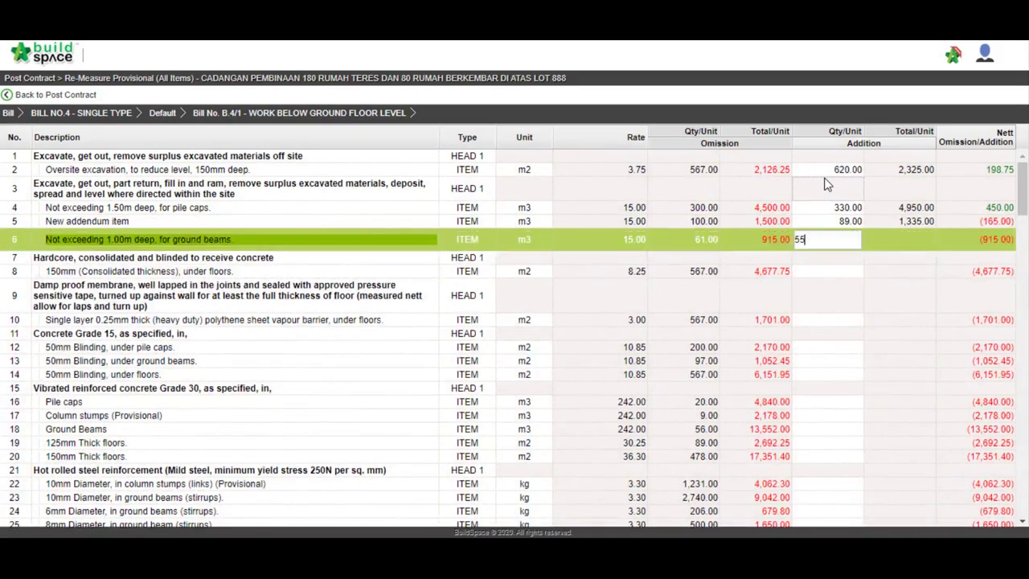
{"action": "key", "text": "Return"}
- Enter addition quantities of 612 for hardcore, 633 for the vapour barrier and 176 for pile cap blinding, and return to the Default bill list
{"action": "key", "text": "Down"}
{"action": "key", "text": "Down"}
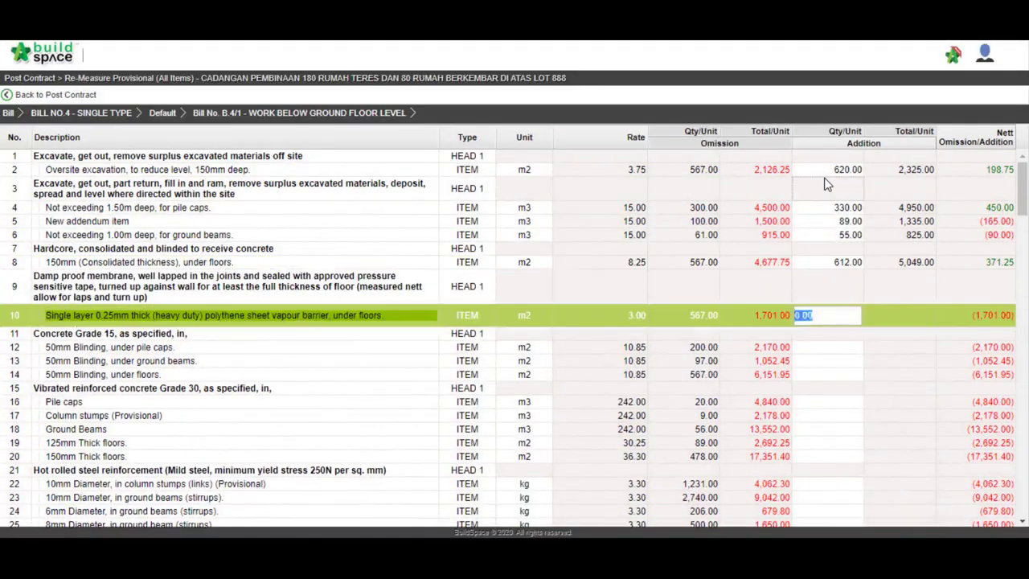
{"action": "type", "text": "633"}
{"action": "key", "text": "Return"}
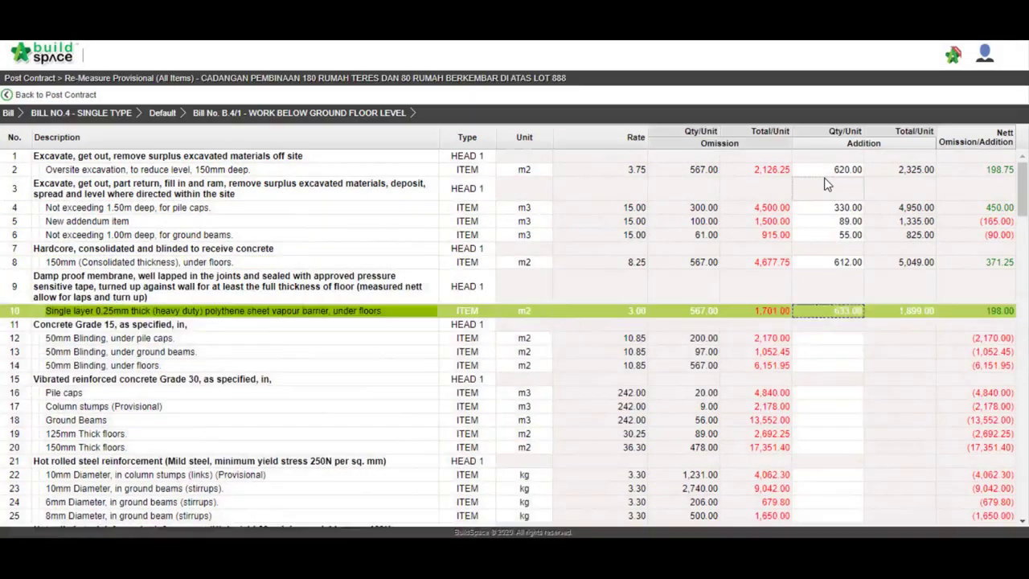
{"action": "key", "text": "Down"}
{"action": "key", "text": "Down"}
{"action": "type", "text": "176"}
{"action": "key", "text": "Return"}
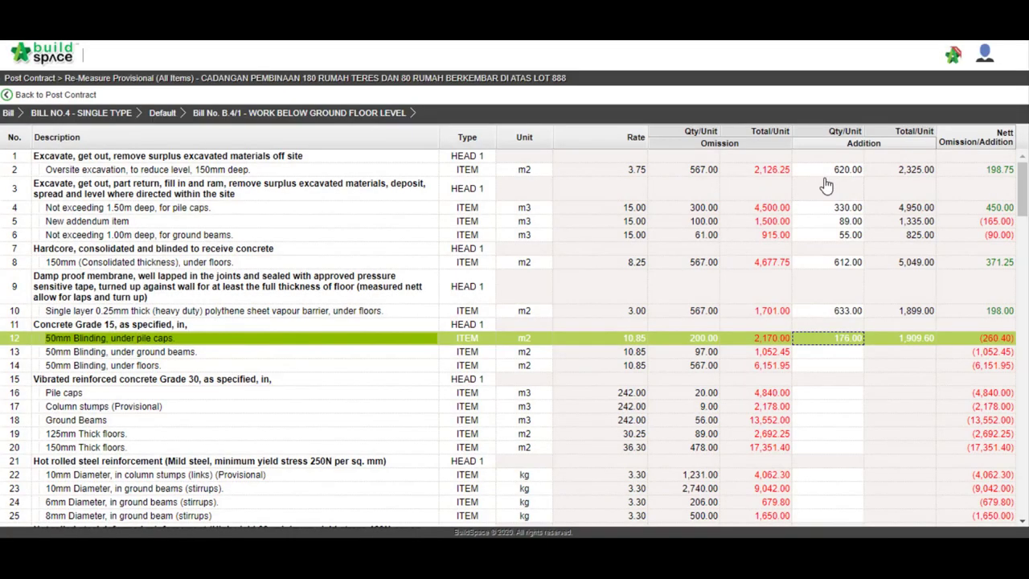
{"action": "left_click", "coordinate": [163, 113]}
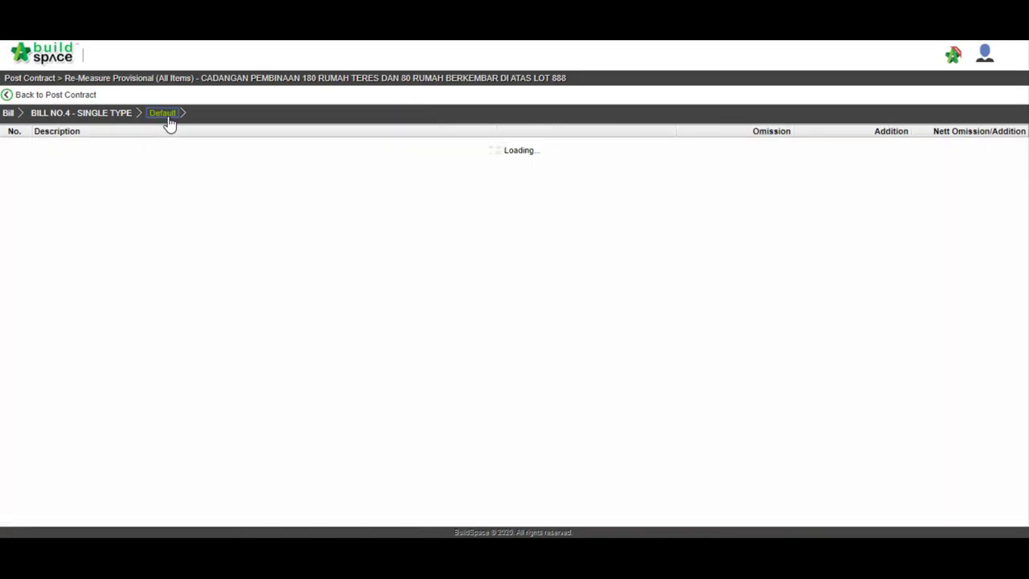
{"action": "left_click", "coordinate": [222, 158]}
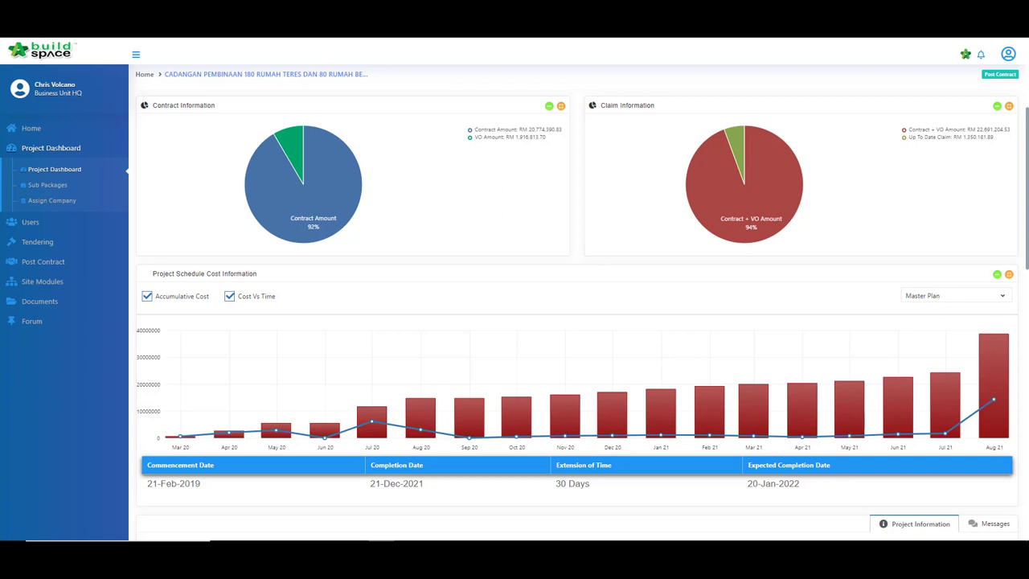
- Open the site management defects list and start a new defect submission
{"action": "left_click", "coordinate": [56, 284]}
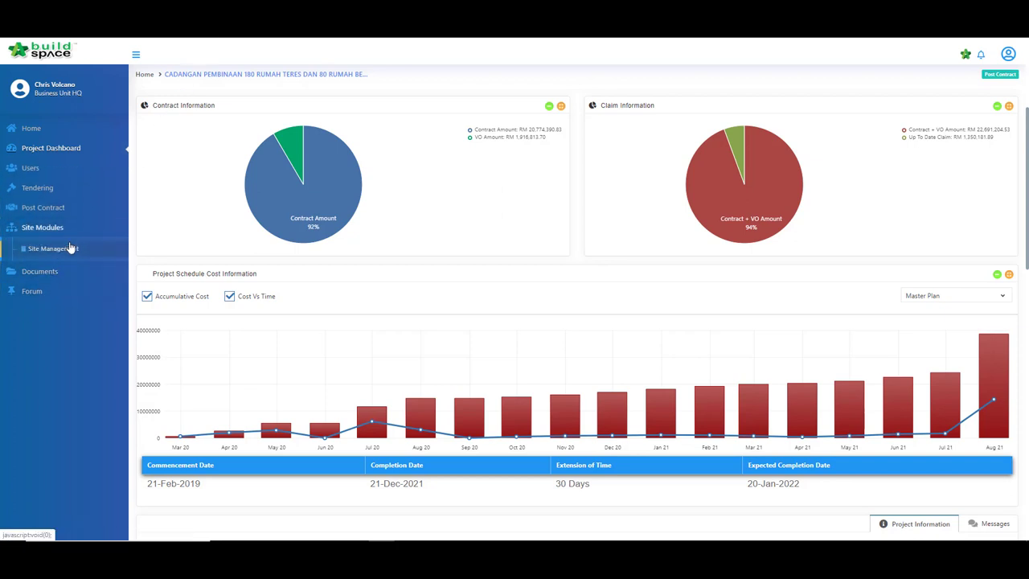
{"action": "left_click", "coordinate": [68, 249]}
{"action": "left_click", "coordinate": [68, 269]}
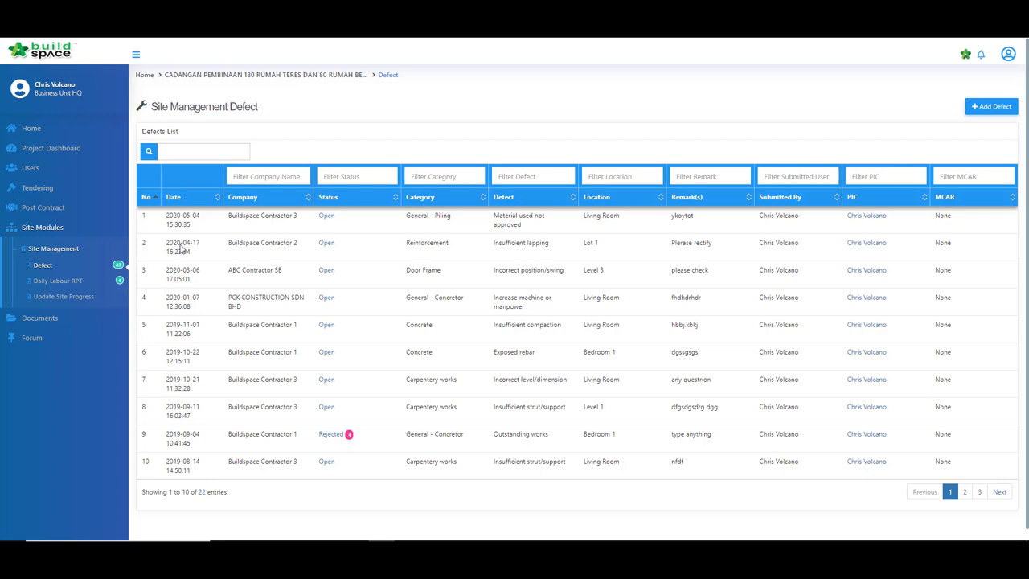
{"action": "left_click", "coordinate": [998, 110]}
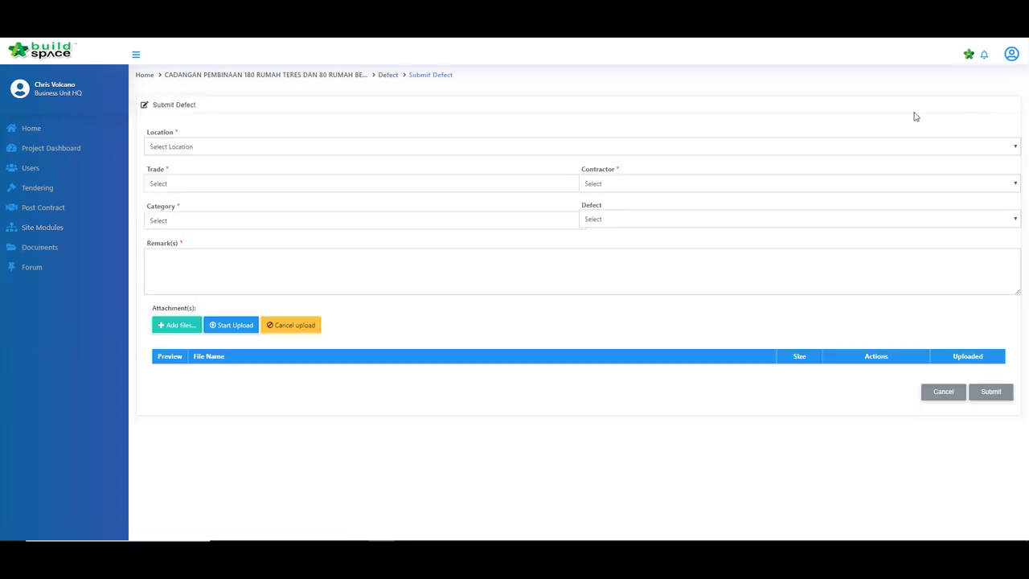
- Set the defect's location to Block A, Level 2, Lot 4, Living Room
{"action": "left_click", "coordinate": [361, 149]}
{"action": "left_click", "coordinate": [356, 172]}
{"action": "left_click", "coordinate": [346, 170]}
{"action": "left_click", "coordinate": [333, 202]}
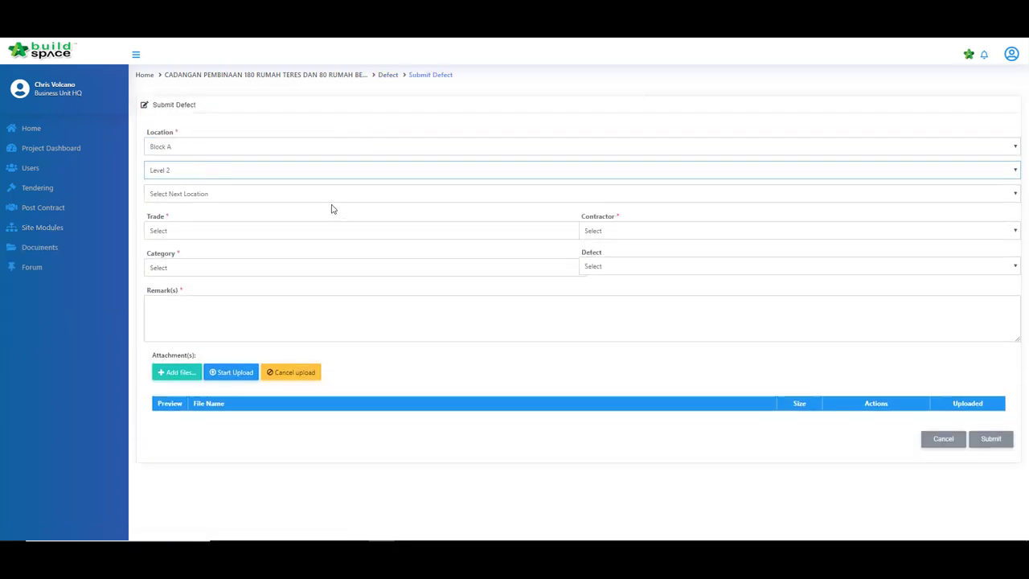
{"action": "left_click", "coordinate": [321, 193]}
{"action": "left_click", "coordinate": [293, 243]}
{"action": "left_click", "coordinate": [278, 216]}
{"action": "left_click", "coordinate": [262, 242]}
- Set trade Main Contractor, contractor Buildspace Contractor 2, category General - Piling and defect Submittal, and enter the remark "Submittal"
{"action": "left_click", "coordinate": [200, 254]}
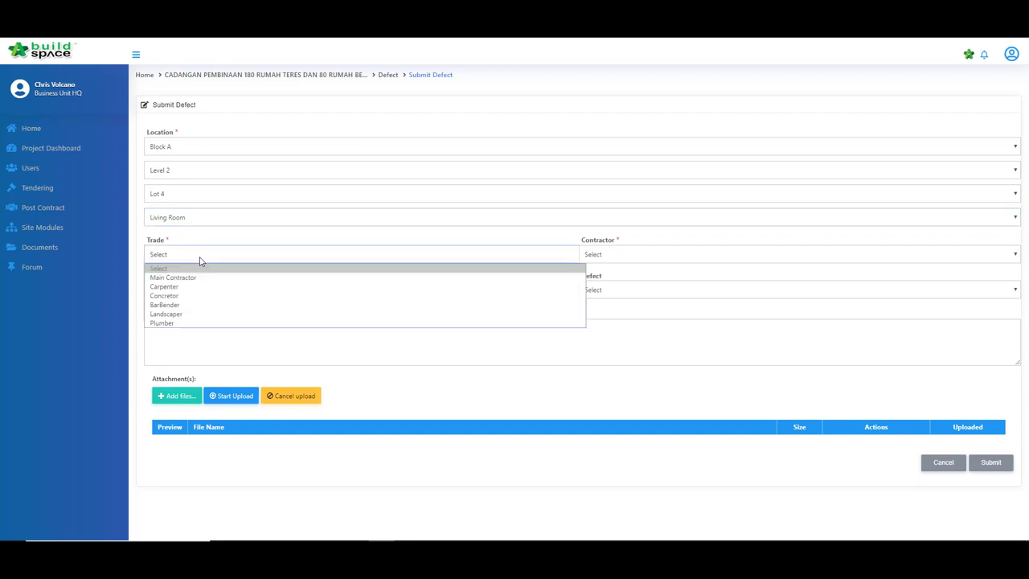
{"action": "left_click", "coordinate": [197, 273]}
{"action": "left_click", "coordinate": [193, 291]}
{"action": "left_click", "coordinate": [190, 310]}
{"action": "left_click", "coordinate": [623, 291]}
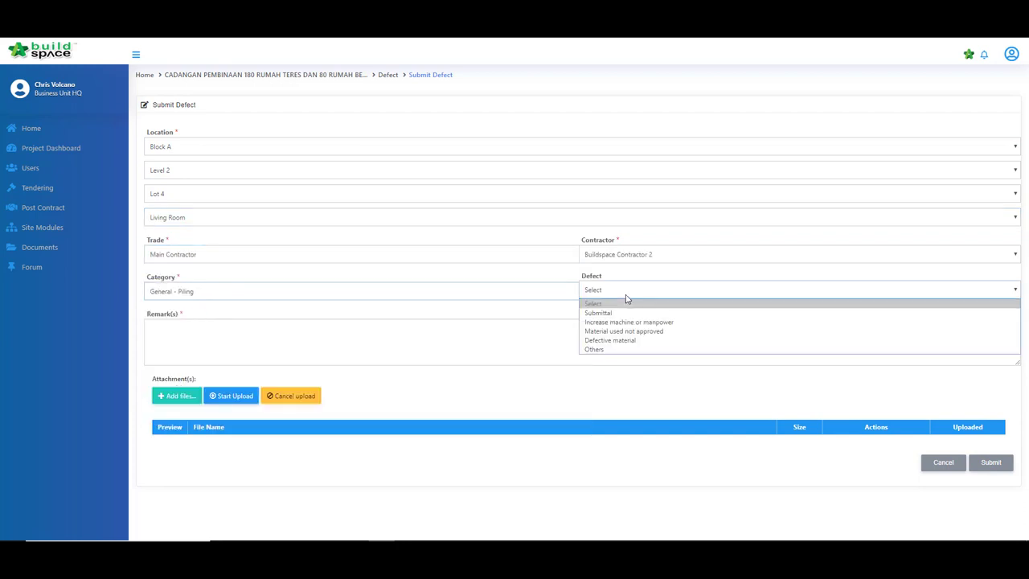
{"action": "left_click", "coordinate": [619, 310]}
{"action": "left_click", "coordinate": [466, 345]}
{"action": "type", "text": "Submittal"}
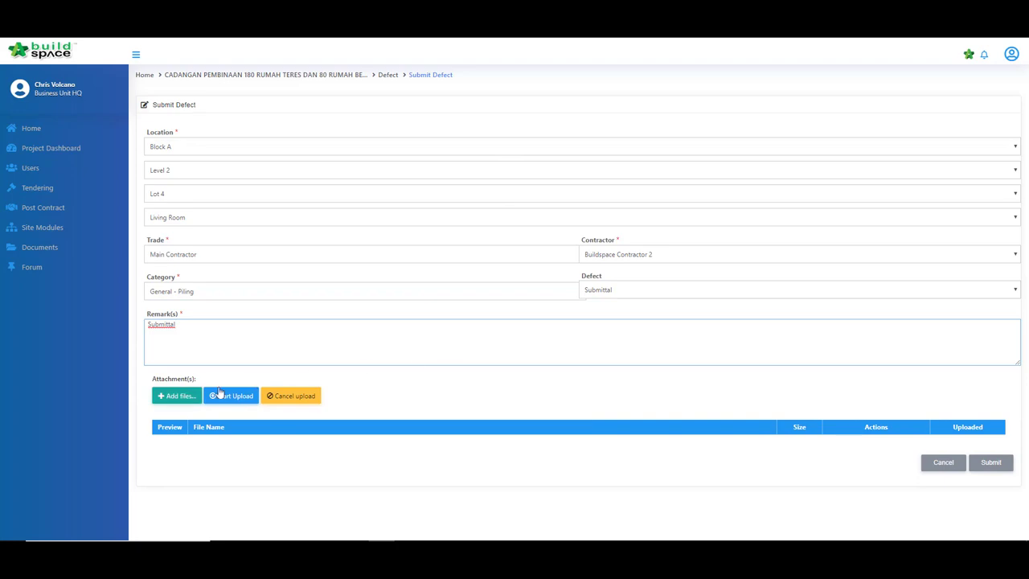
- Attach and upload Drawing 4.pdf to the defect form and submit the defect
{"action": "left_click", "coordinate": [177, 395]}
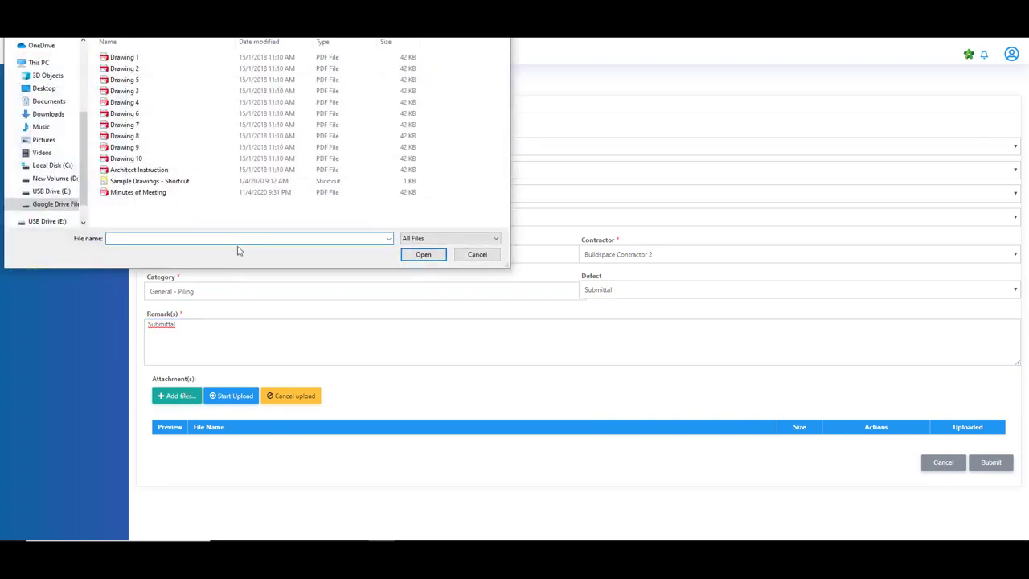
{"action": "left_click", "coordinate": [289, 103]}
{"action": "double_click", "coordinate": [293, 107]}
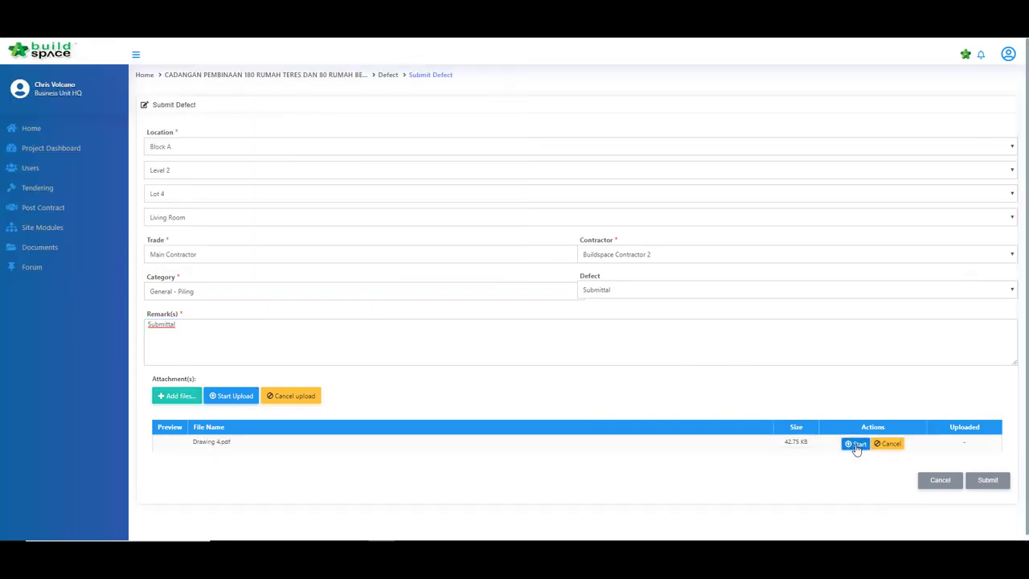
{"action": "left_click", "coordinate": [854, 442]}
{"action": "left_click", "coordinate": [990, 485]}
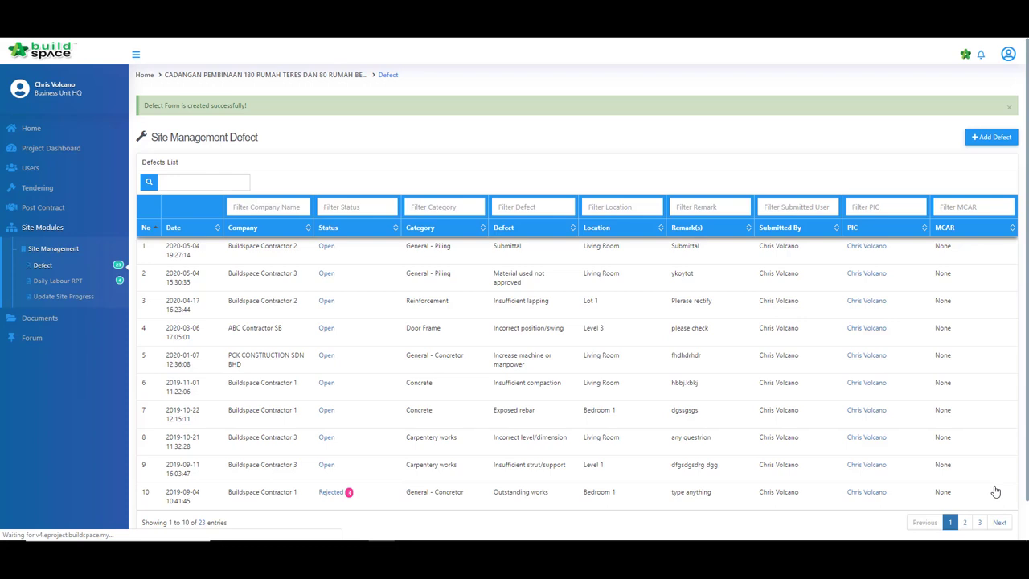
- Go to the document control inspection requests and open request 0004, Request for Inspection
{"action": "left_click", "coordinate": [55, 300]}
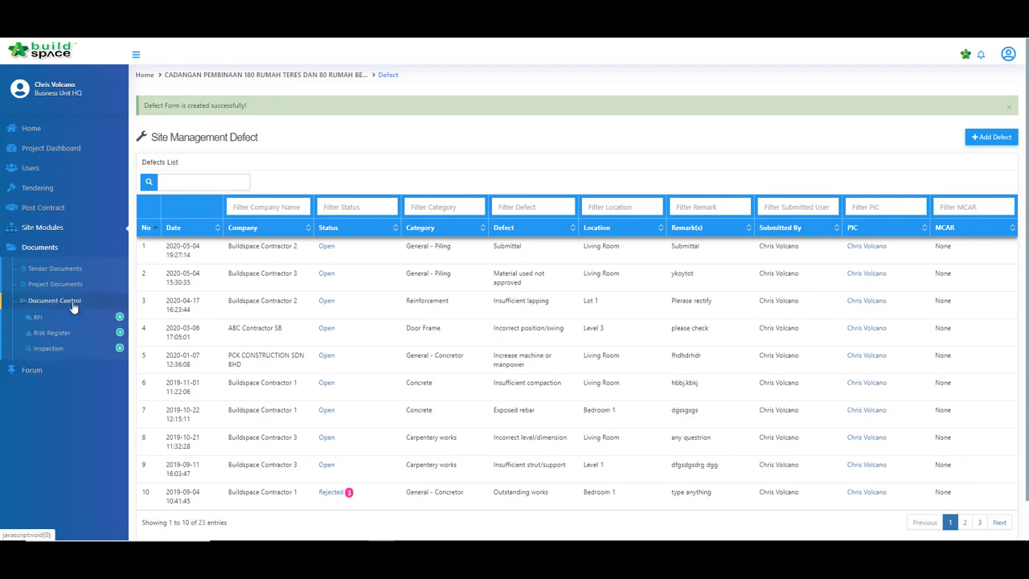
{"action": "left_click", "coordinate": [63, 350]}
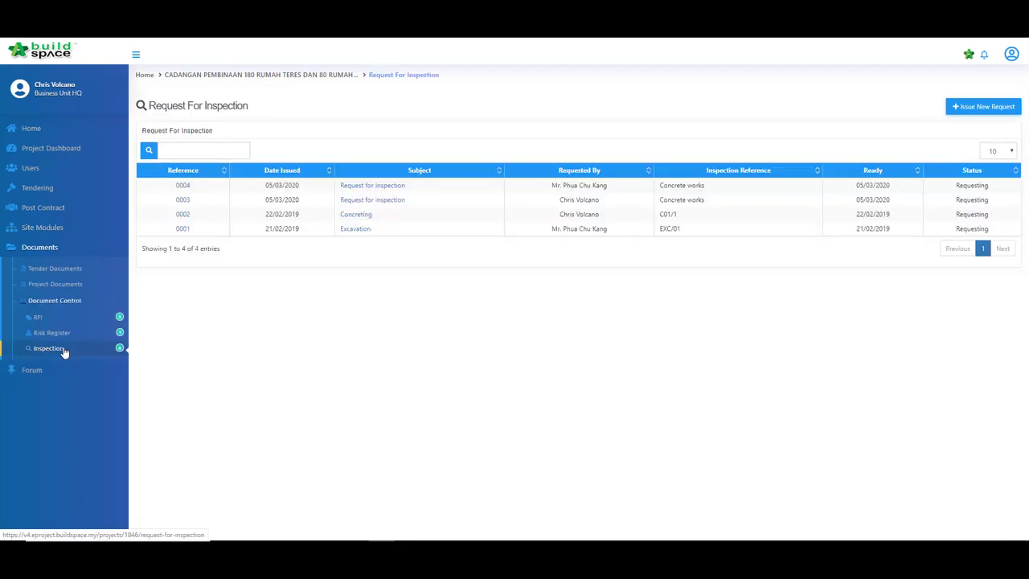
{"action": "left_click", "coordinate": [369, 188]}
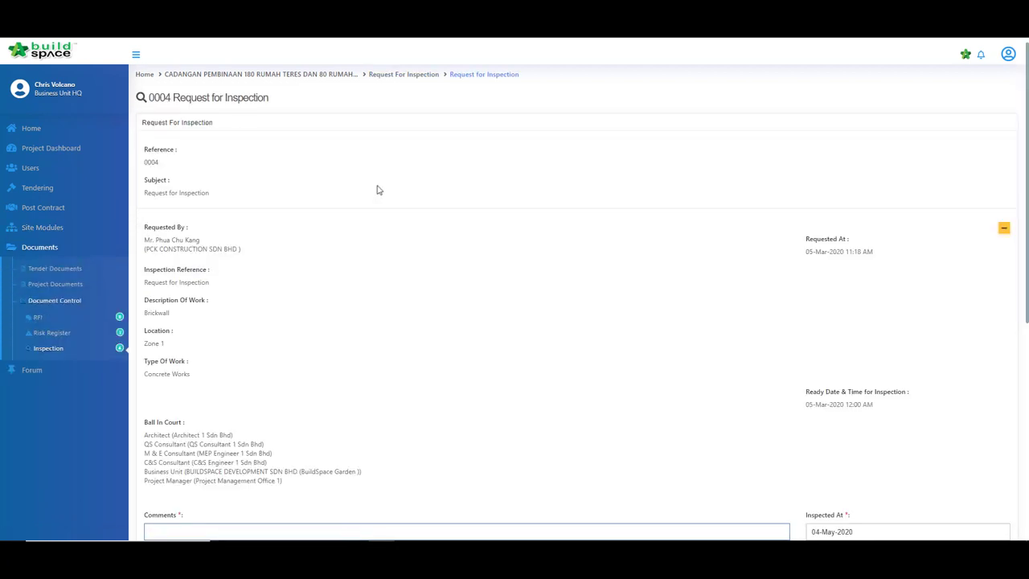
- Enter the comment "Inspection passed", choose the inspection-passed result allowing the contractor to proceed, and enter the remark "inspection passed"
{"action": "scroll", "coordinate": [376, 190], "scroll_direction": "down", "scroll_amount": 3}
{"action": "scroll", "coordinate": [1026, 343], "scroll_direction": "down", "scroll_amount": 1}
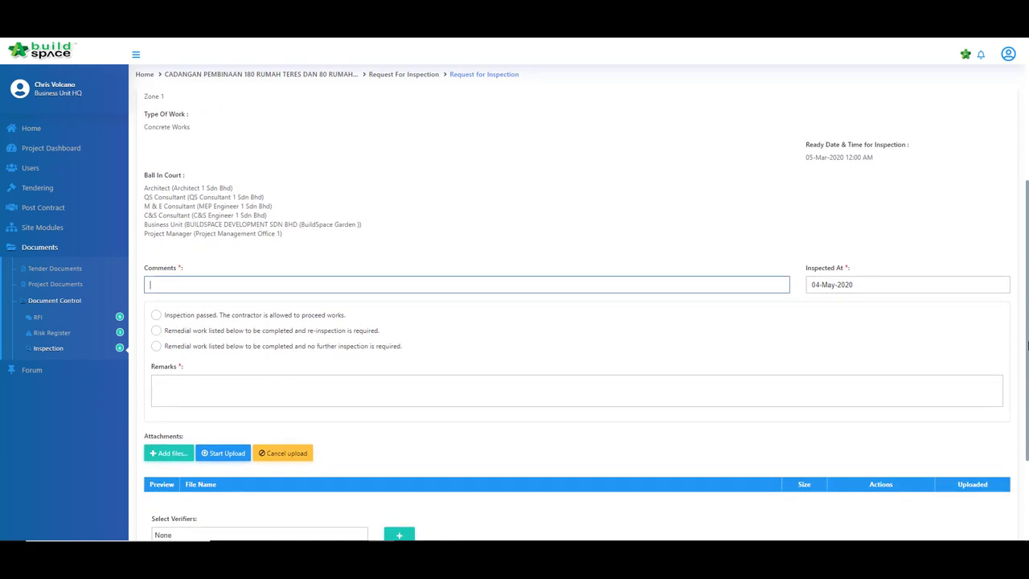
{"action": "type", "text": "Inspection passed"}
{"action": "left_click", "coordinate": [156, 315]}
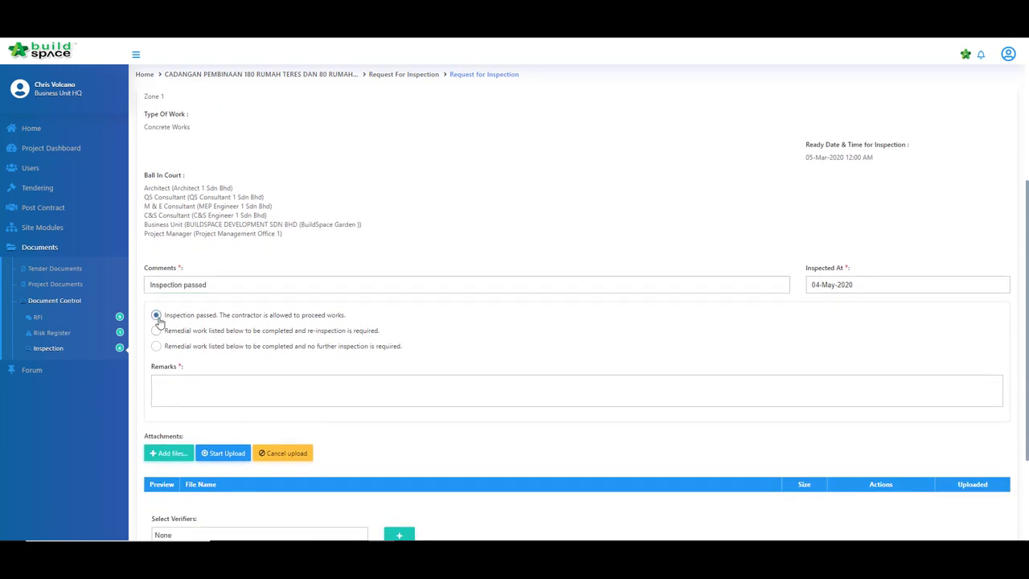
{"action": "left_click", "coordinate": [181, 391]}
{"action": "type", "text": "inspection passed"}
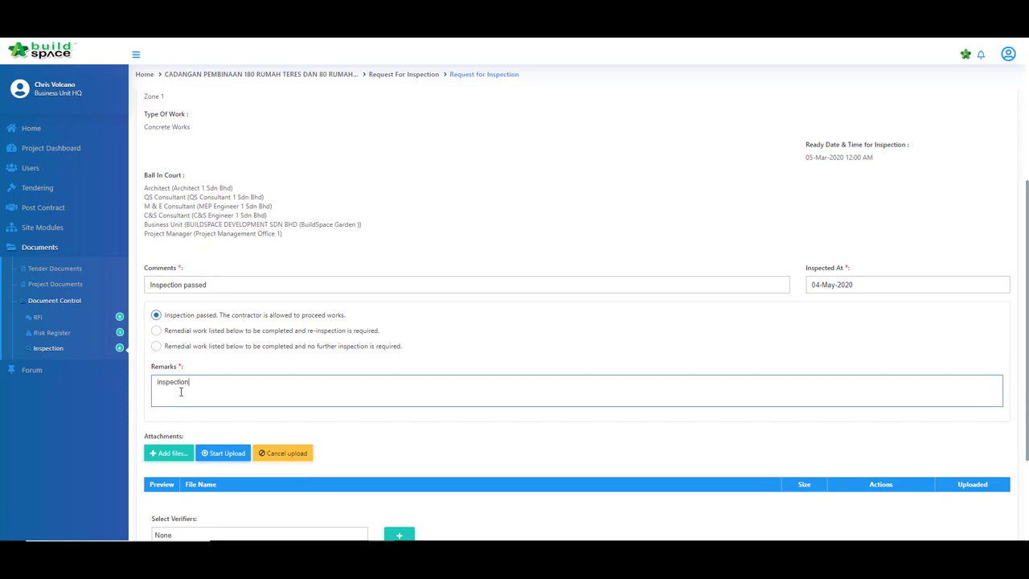
- Attach and upload Drawing 9.pdf to the inspection response and submit it
{"action": "left_click", "coordinate": [168, 452]}
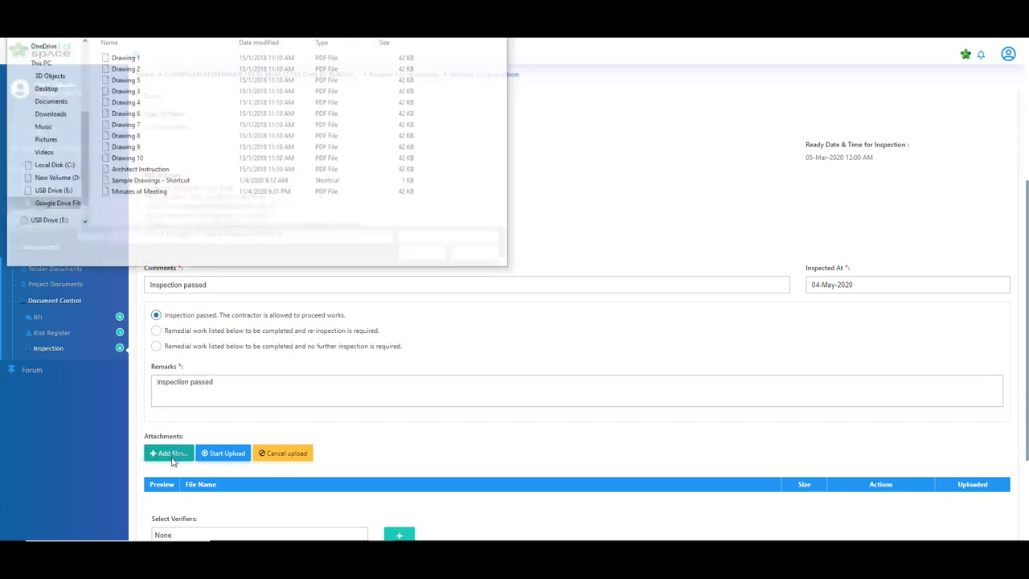
{"action": "left_click", "coordinate": [161, 145]}
{"action": "double_click", "coordinate": [160, 145]}
{"action": "left_click", "coordinate": [222, 453]}
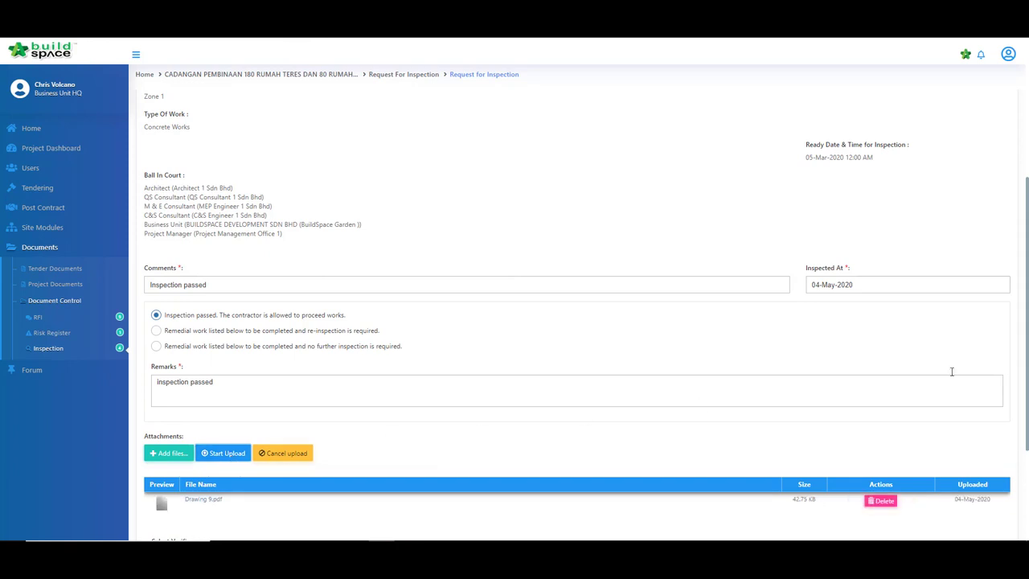
{"action": "scroll", "coordinate": [563, 362], "scroll_direction": "down", "scroll_amount": 2}
{"action": "left_click", "coordinate": [1000, 450]}
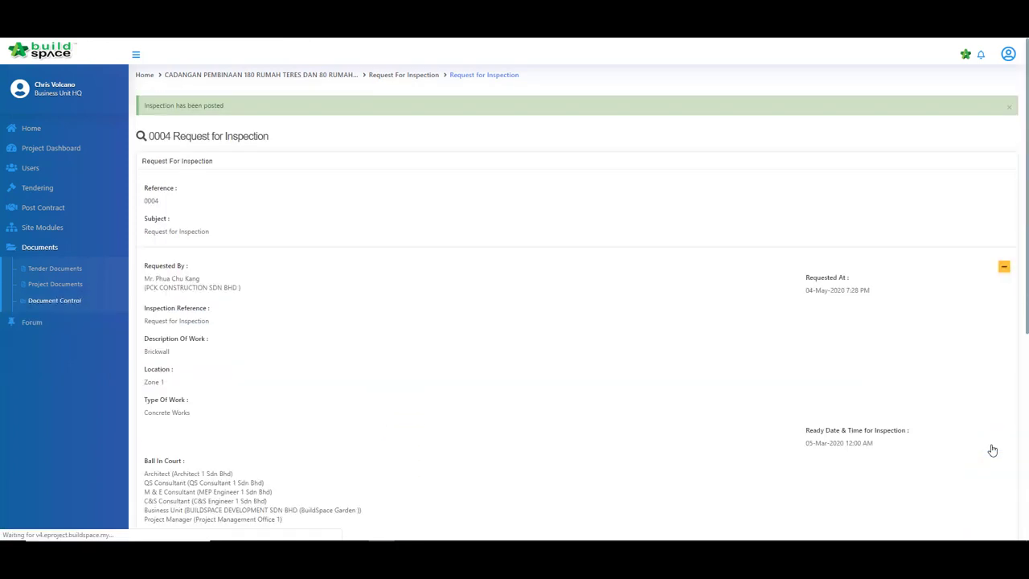